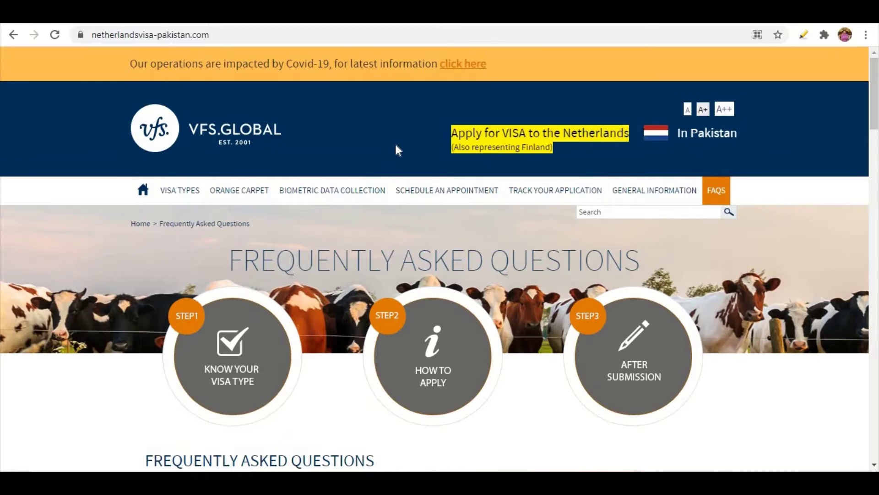
scroll(101, 328, "down", 7)
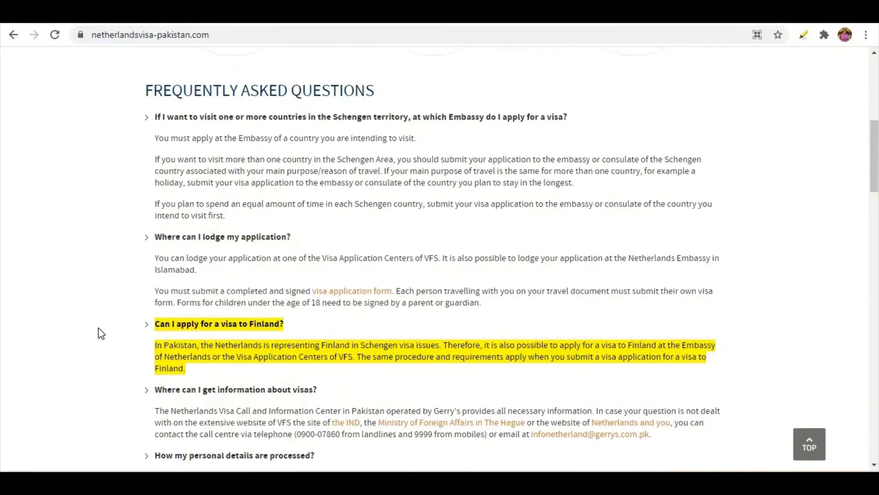
scroll(99, 333, "up", 8)
mouse_move(481, 142)
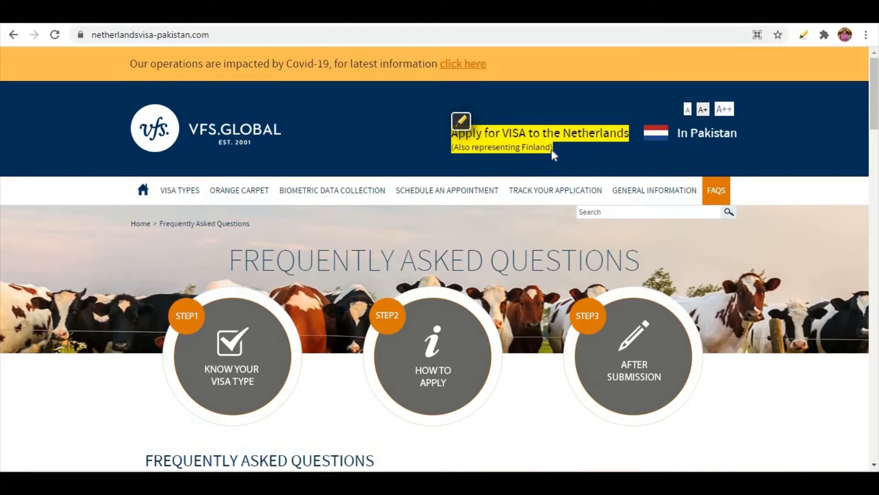
scroll(66, 339, "down", 10)
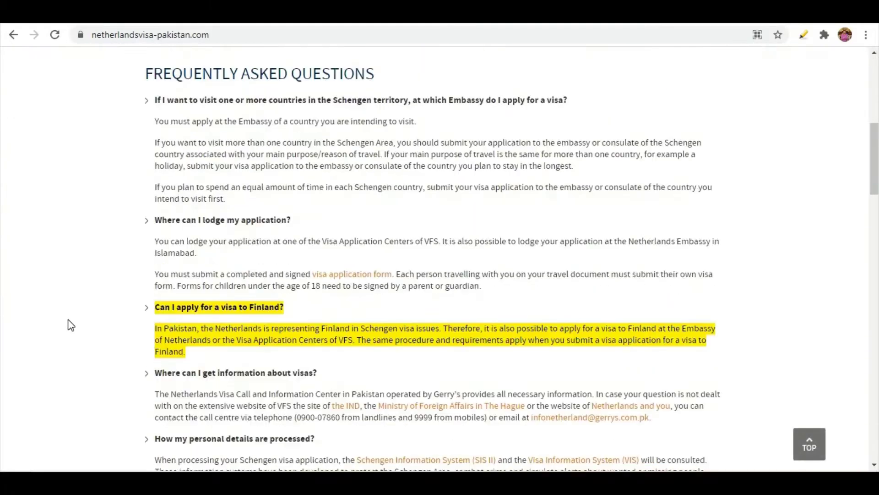
mouse_move(225, 275)
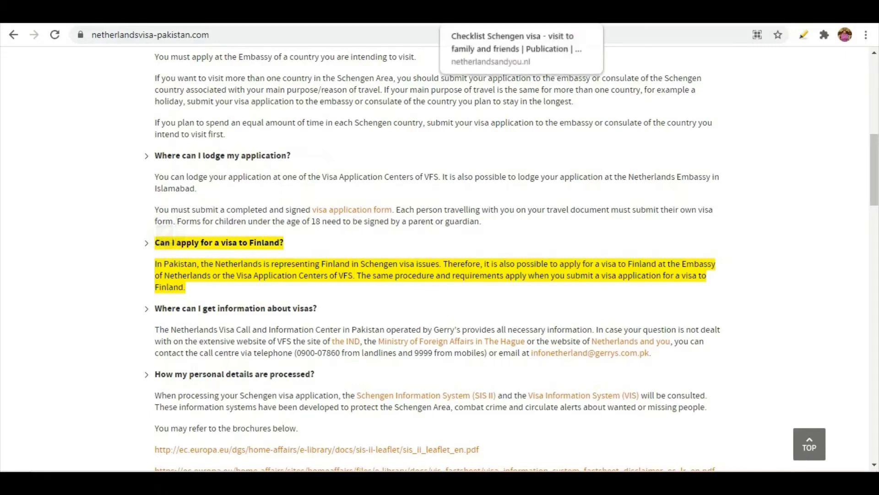
Review the Schengen visa checklist page and its downloaded checklist PDF
left_click(481, 14)
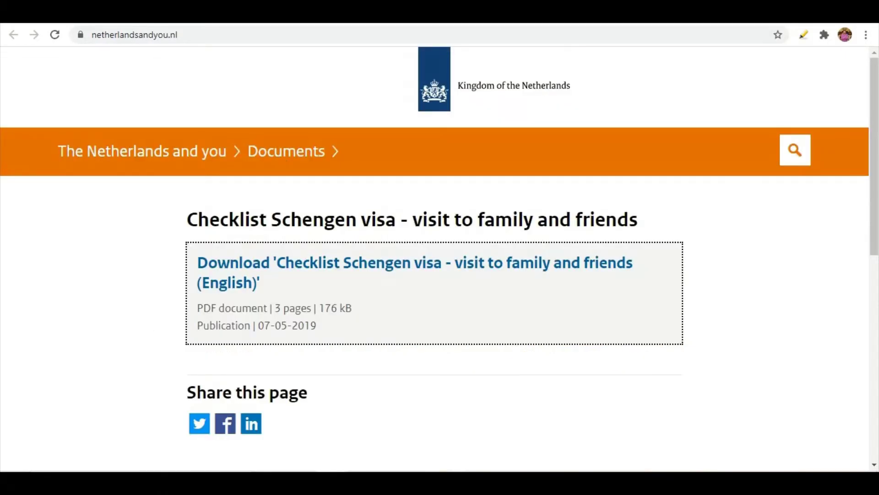
left_click(572, 14)
scroll(386, 243, "down", 5)
scroll(383, 234, "up", 5)
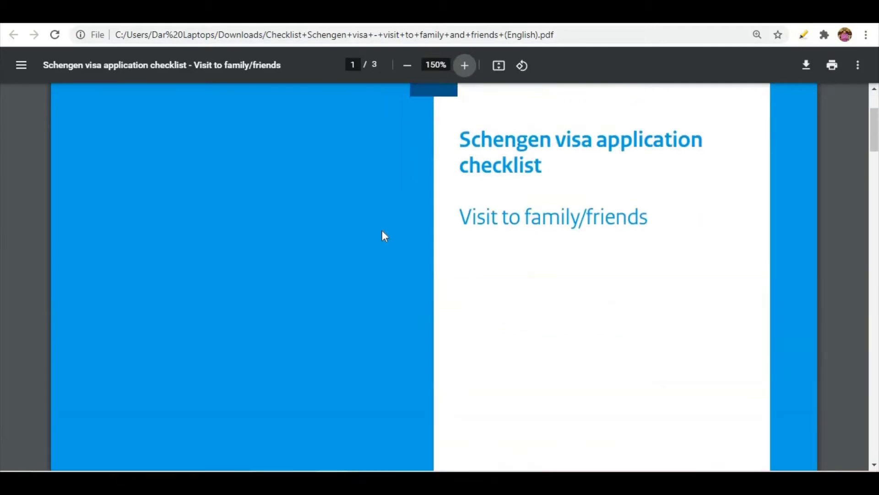
Go back to the VFS Visiting Family/Friends page and launch the online visa application form
left_click(389, 14)
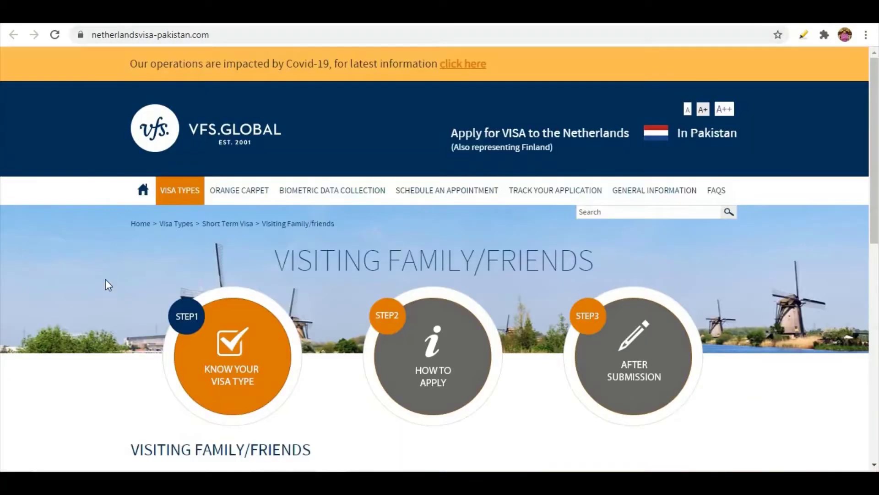
scroll(146, 289, "down", 3)
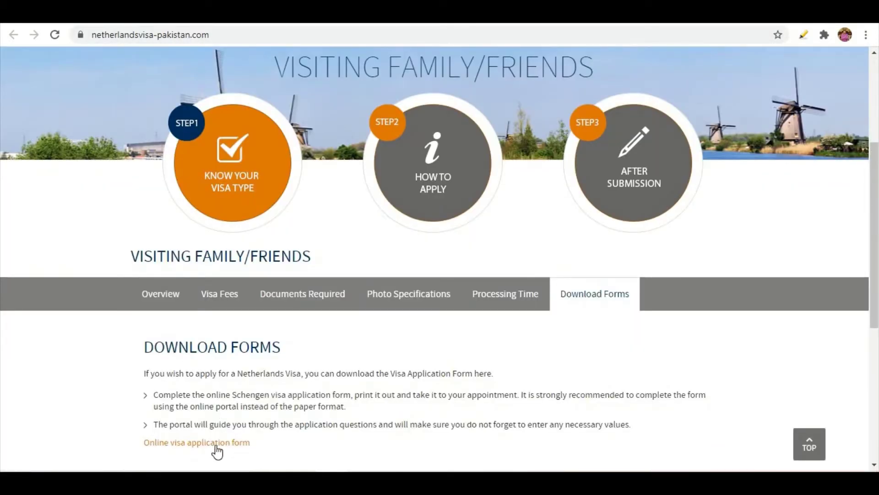
left_click(486, 14)
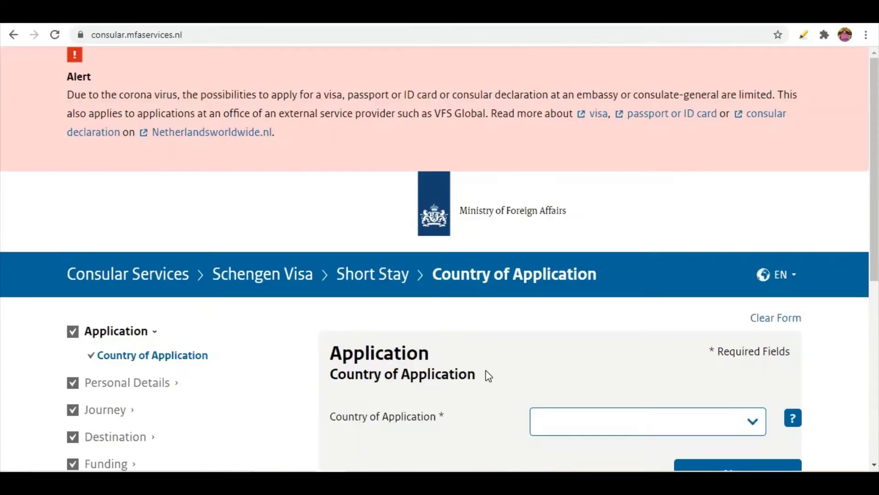
Select Pakistan in the Country of Application dropdown, filtering with 'PA'
scroll(267, 308, "down", 1)
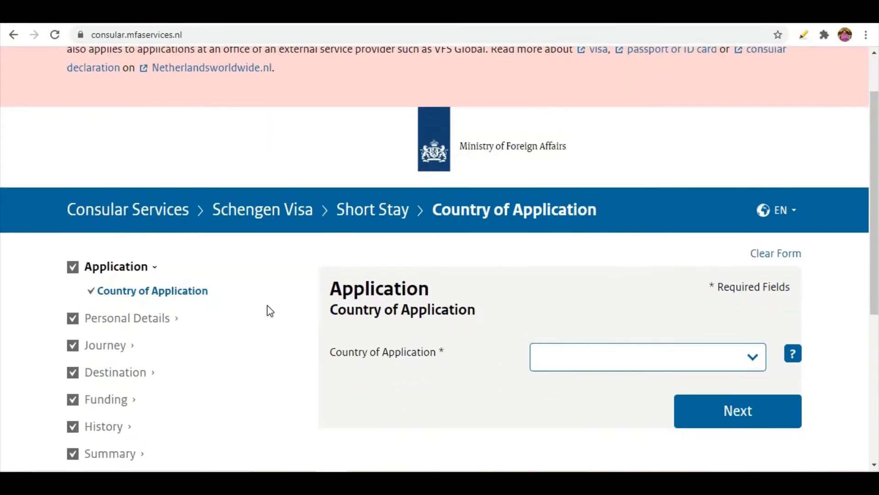
scroll(267, 308, "up", 1)
scroll(270, 308, "down", 2)
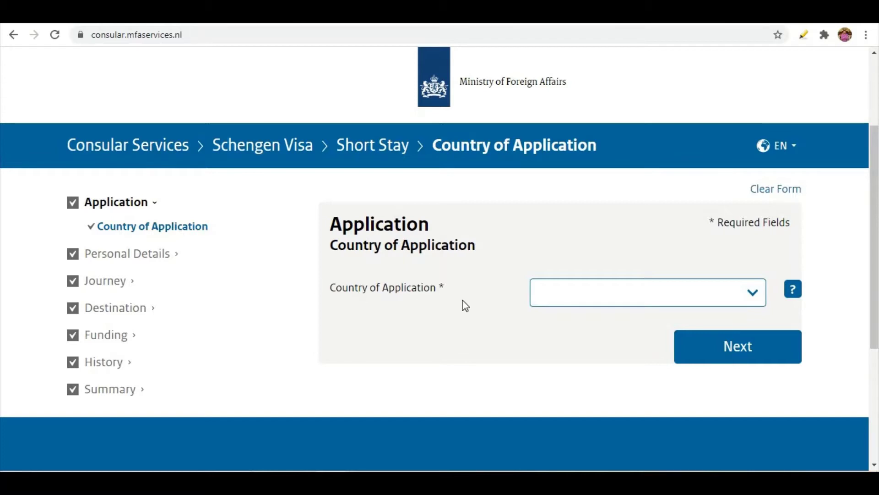
left_click(571, 296)
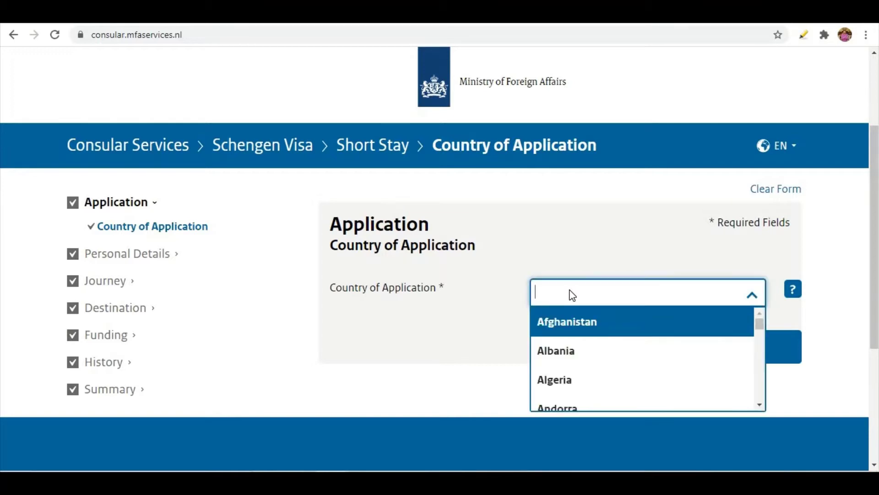
type("PA")
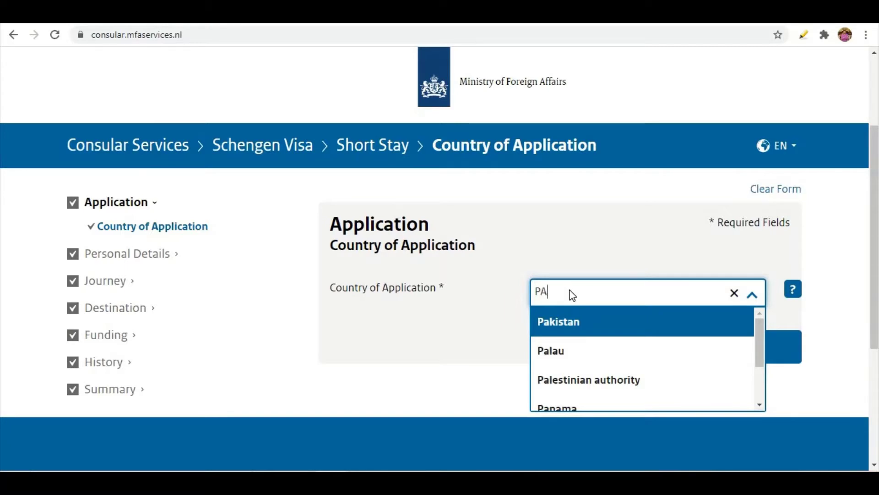
left_click(564, 326)
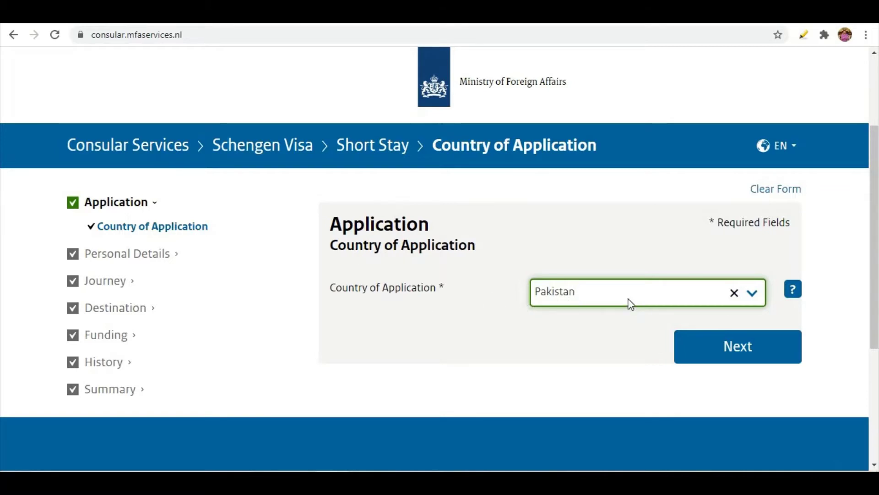
scroll(455, 323, "up", 3)
scroll(472, 331, "down", 3)
Enter the applicant's given name and surname, answering No to a different birth surname
left_click(710, 350)
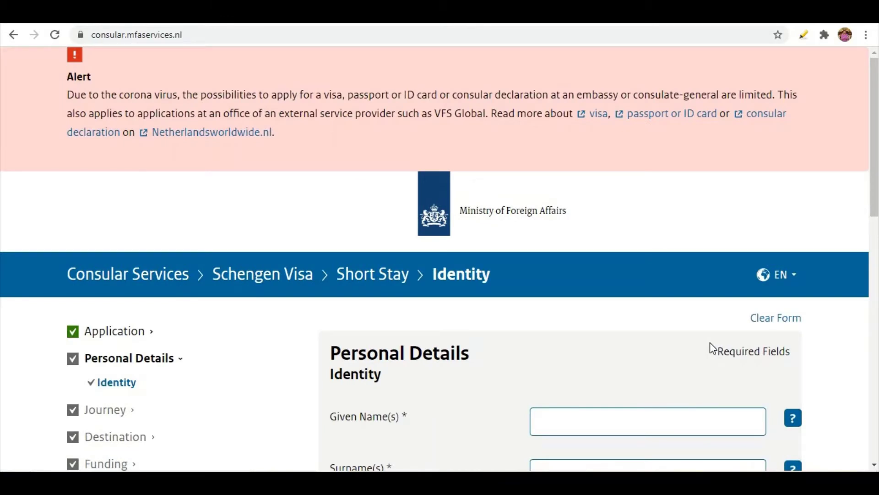
scroll(694, 343, "down", 4)
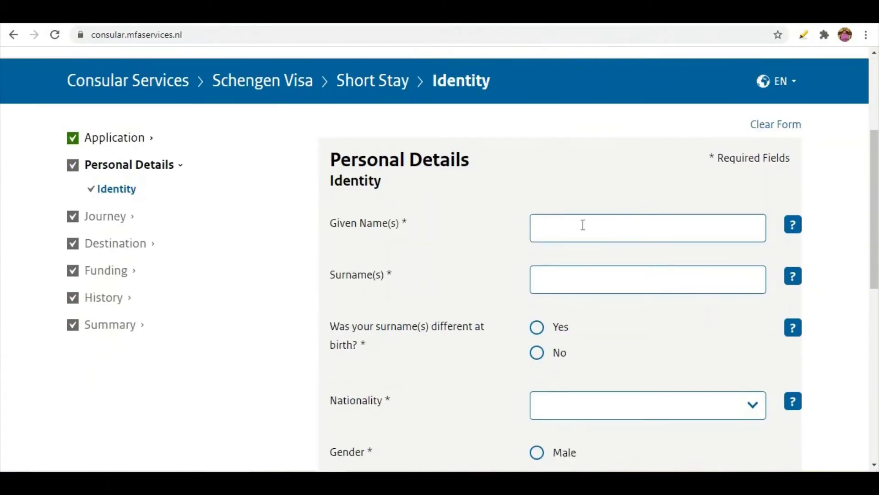
left_click(583, 225)
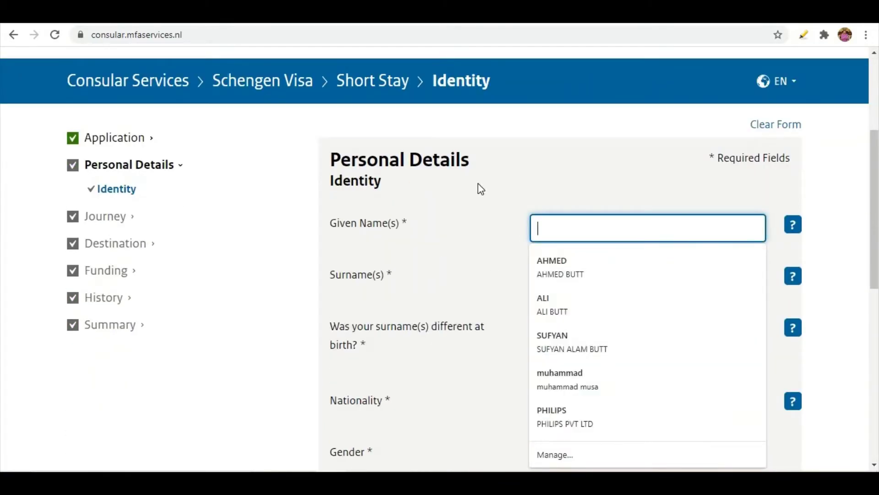
type("H")
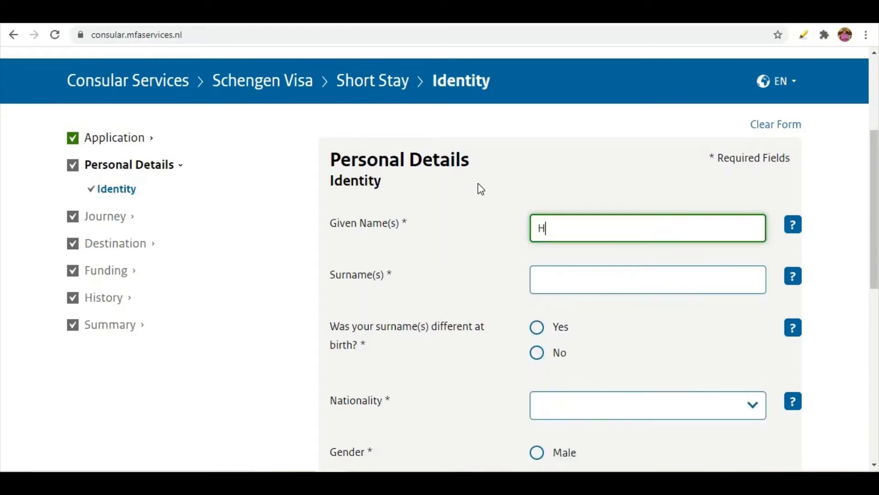
key("BackSpace")
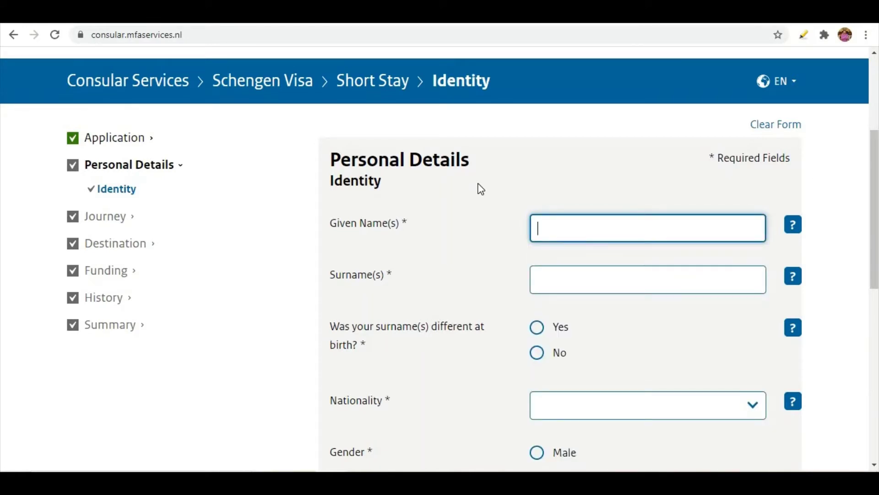
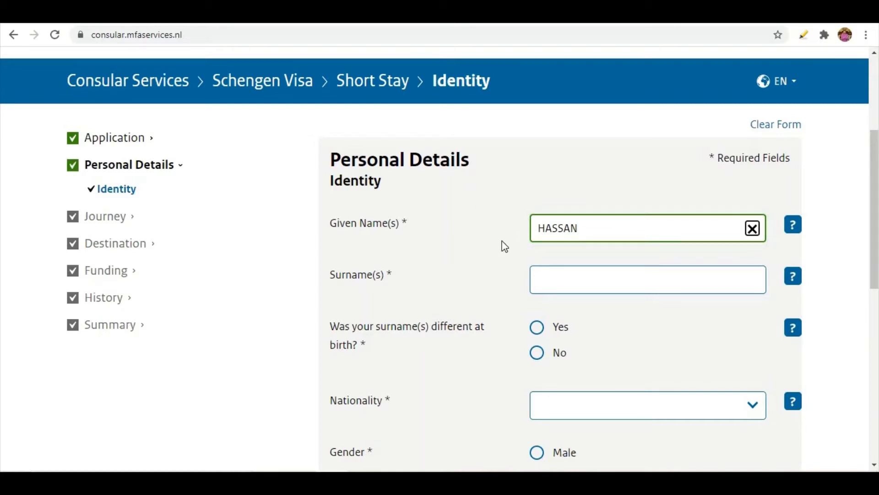
left_click(550, 288)
left_click(481, 250)
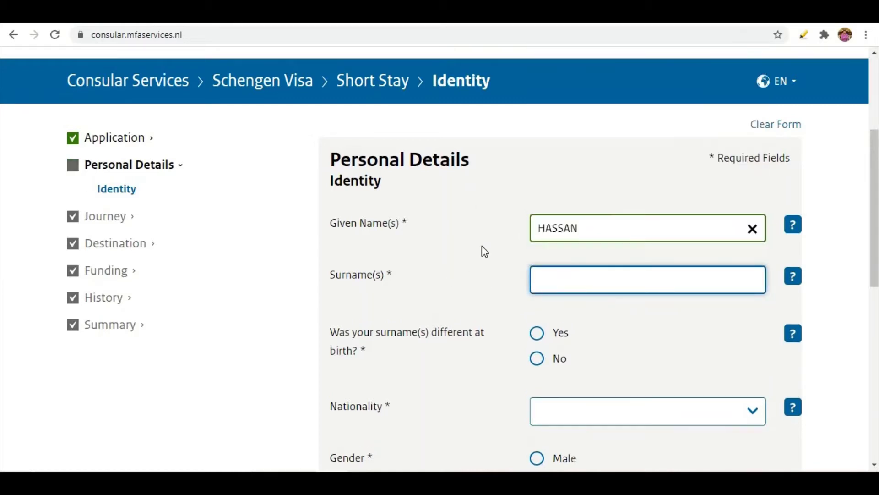
left_click(541, 278)
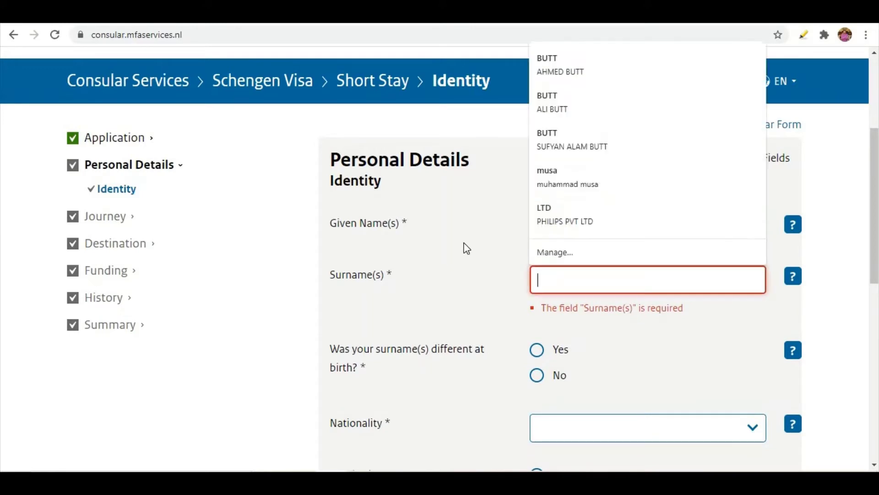
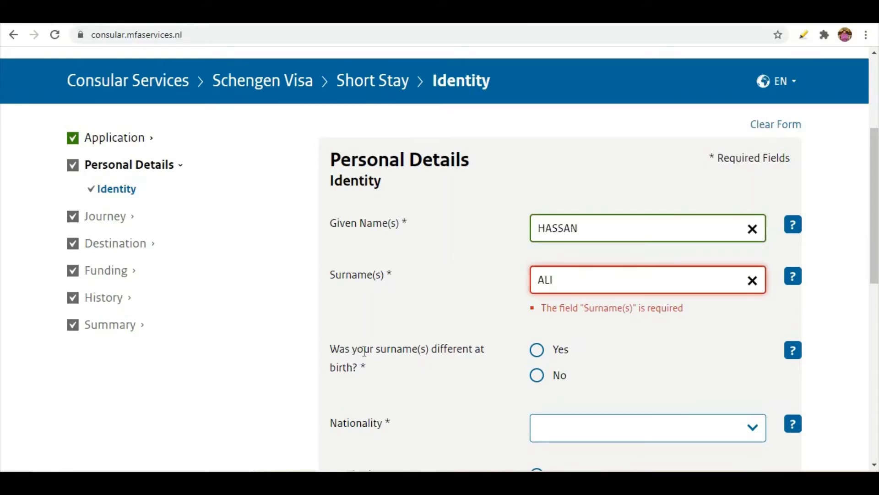
left_click(540, 377)
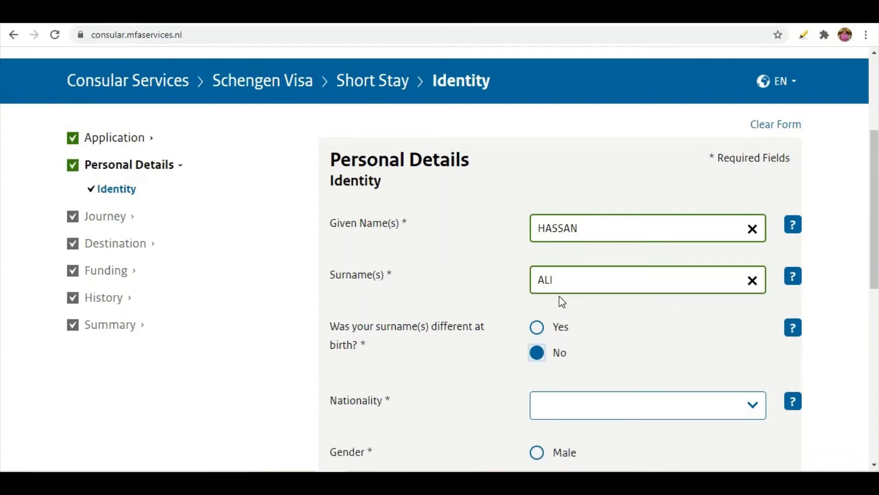
Set nationality Pakistani, gender Male, civil status Married, and enter the national identity number
scroll(461, 334, "down", 2)
left_click(581, 338)
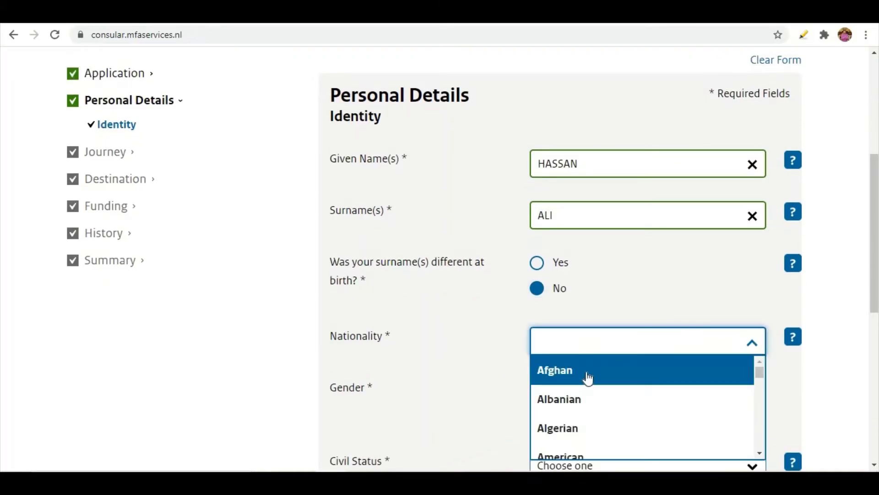
type("P")
left_click(587, 374)
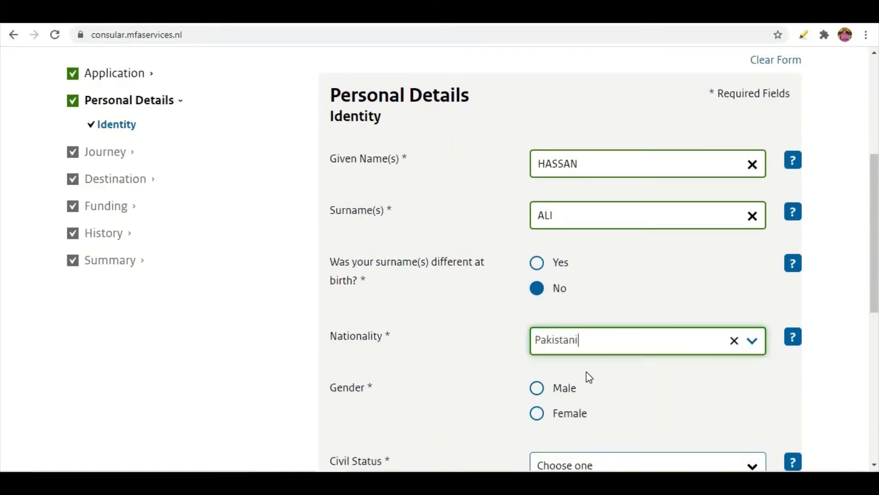
scroll(532, 354, "down", 3)
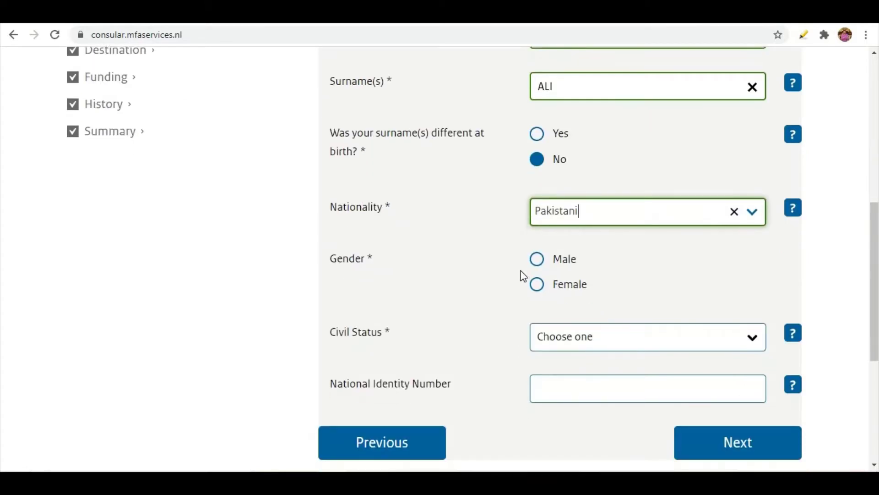
left_click(537, 259)
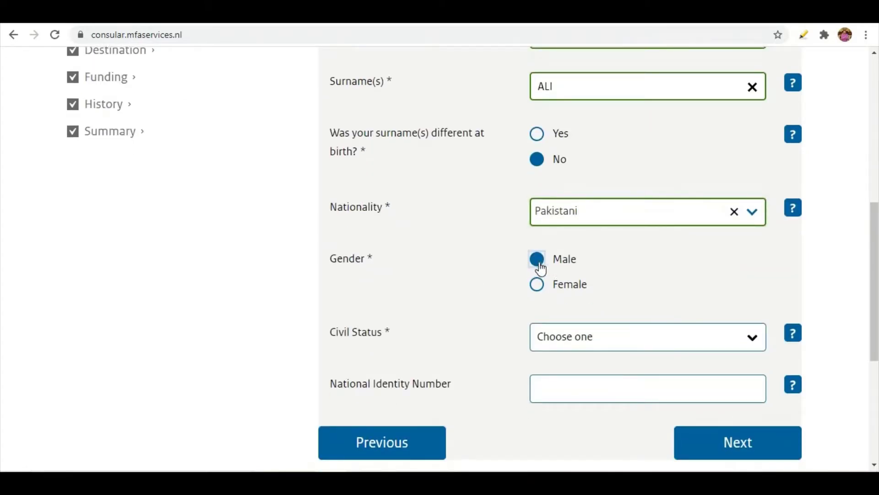
left_click(575, 337)
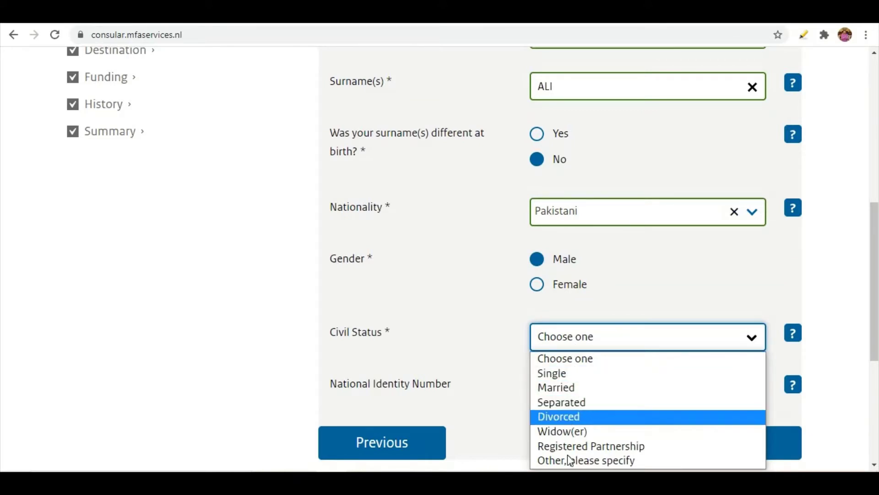
left_click(561, 393)
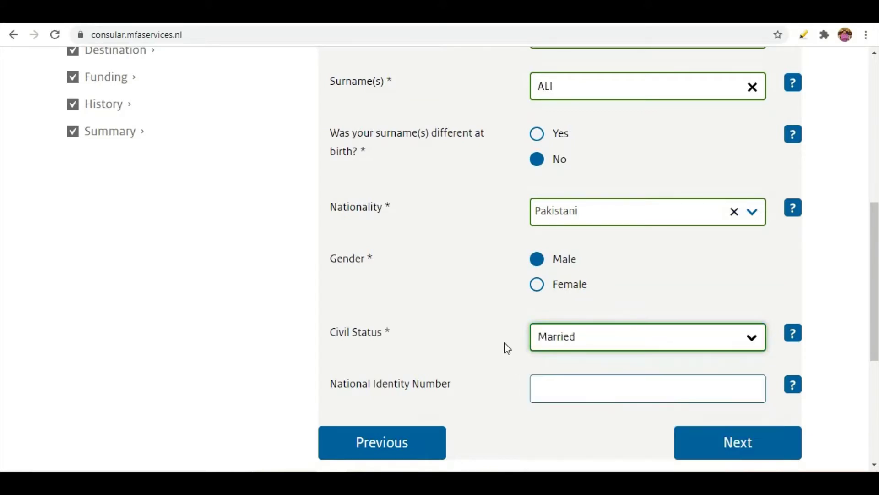
scroll(505, 346, "down", 3)
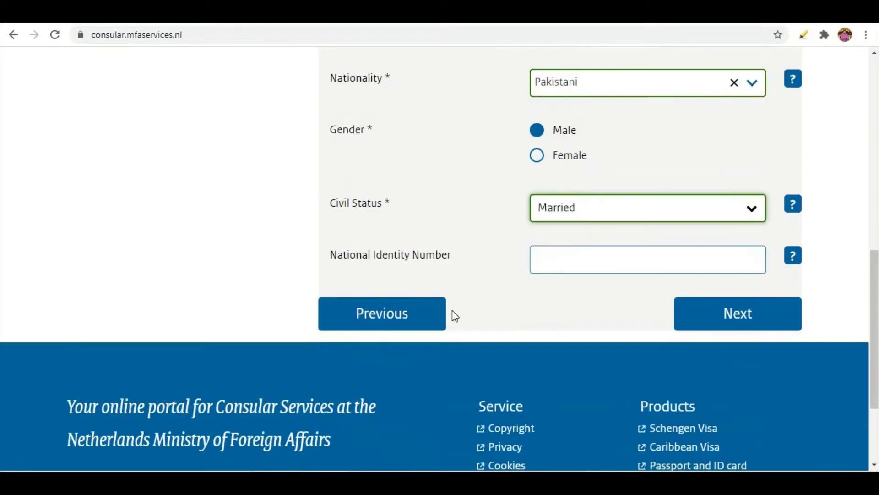
left_click(595, 267)
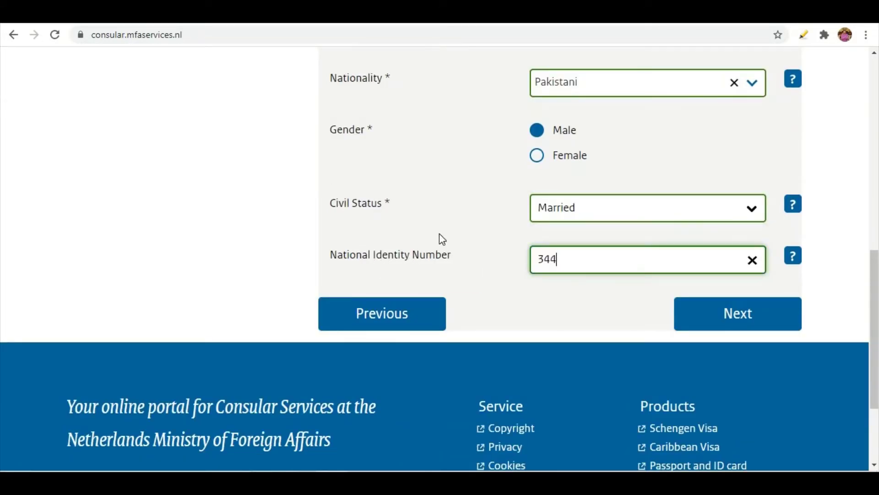
left_click(702, 316)
scroll(519, 301, "down", 7)
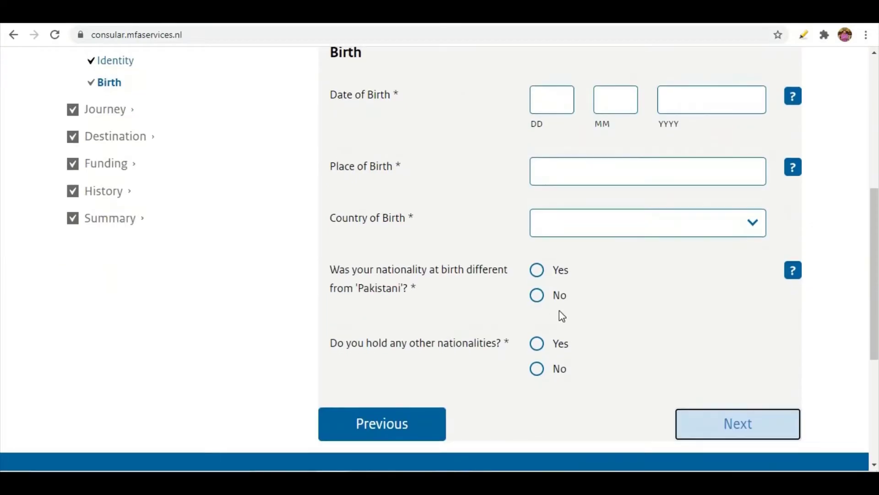
scroll(561, 314, "up", 1)
left_click(559, 170)
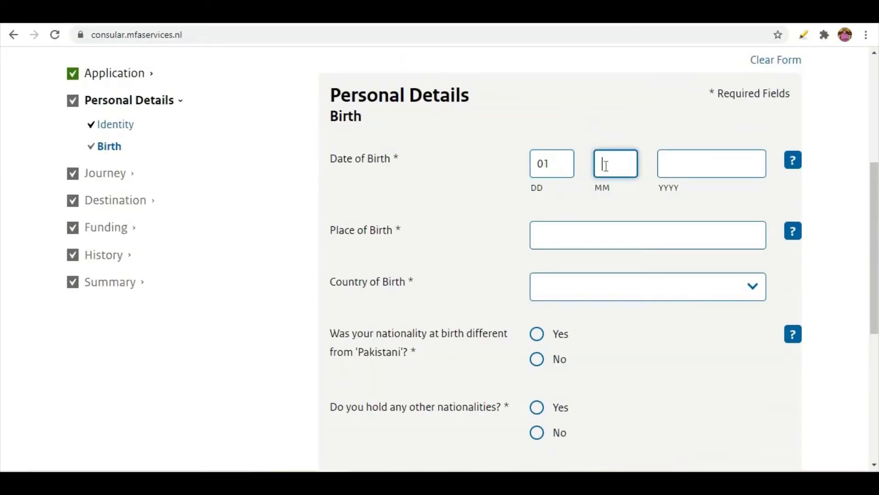
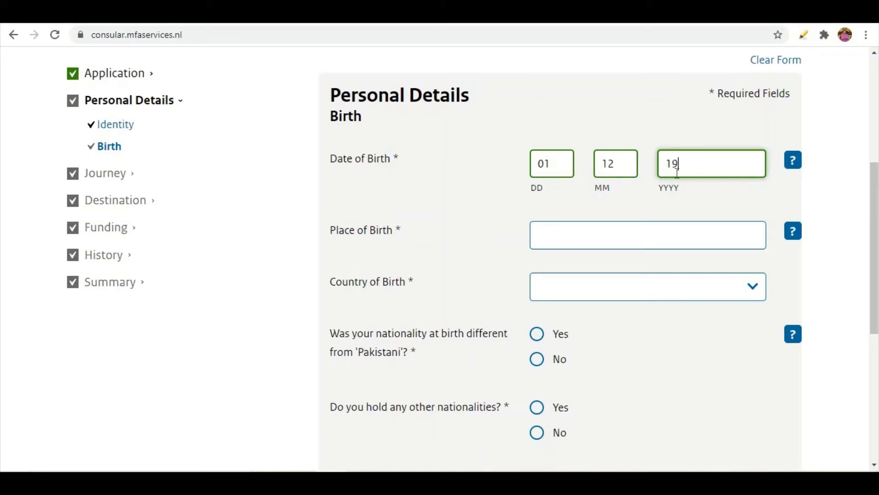
left_click(565, 241)
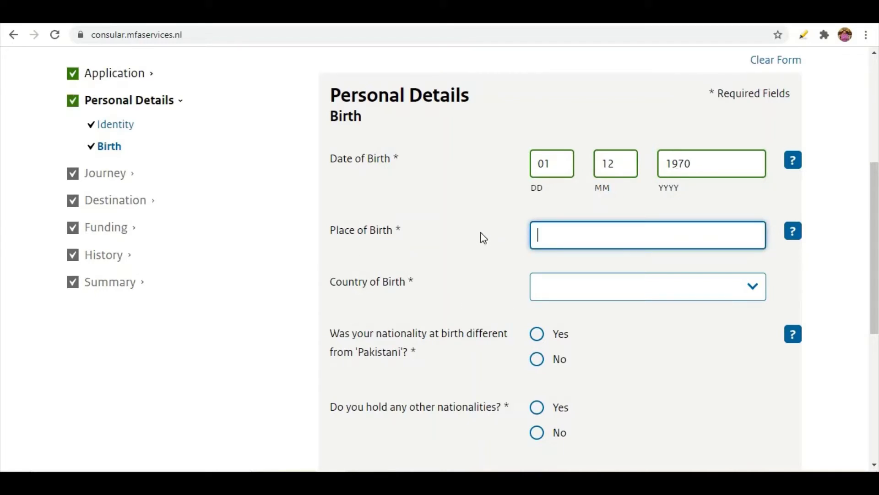
type("LAHORE")
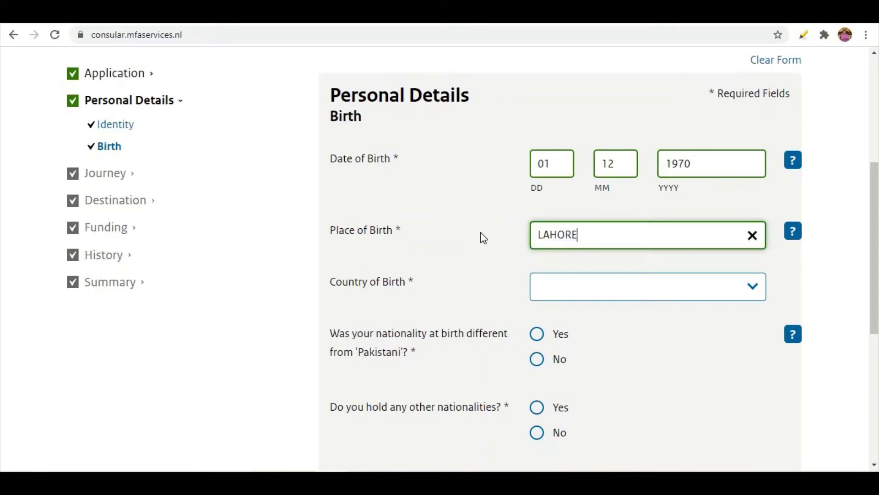
left_click(544, 290)
type("Pa")
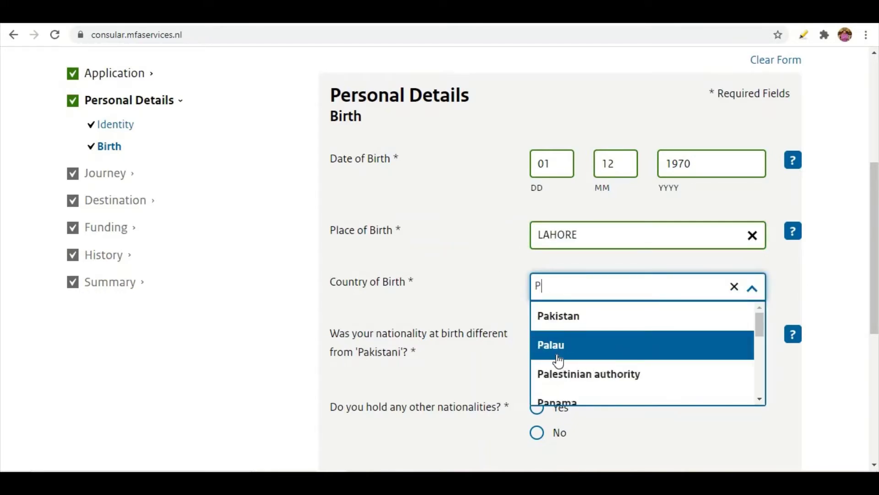
left_click(562, 318)
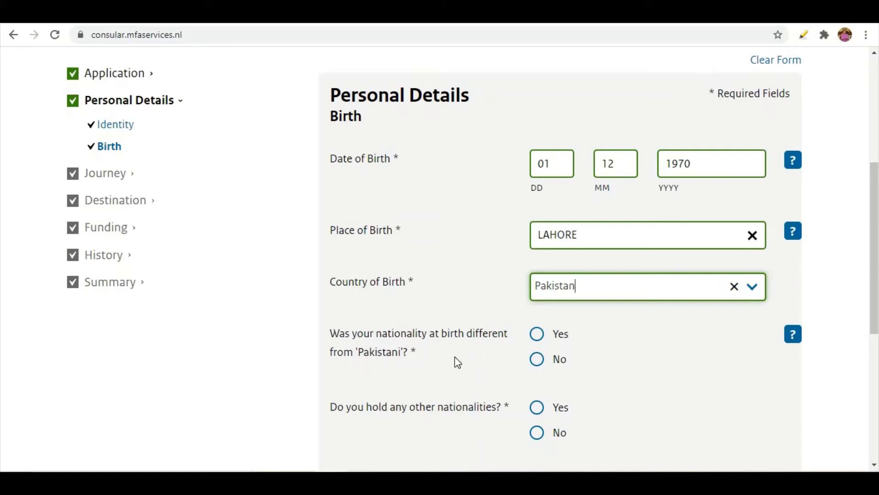
Answer No to a different birth nationality and No to holding other nationalities
left_click(538, 336)
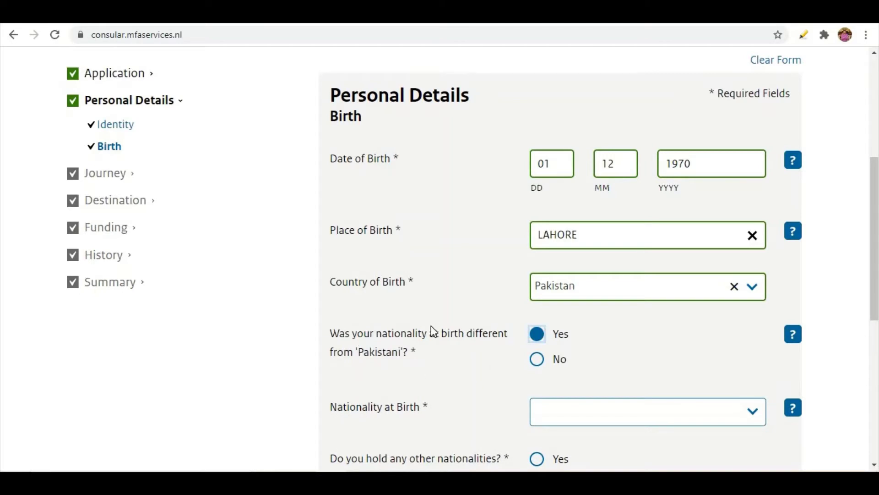
scroll(412, 316, "down", 3)
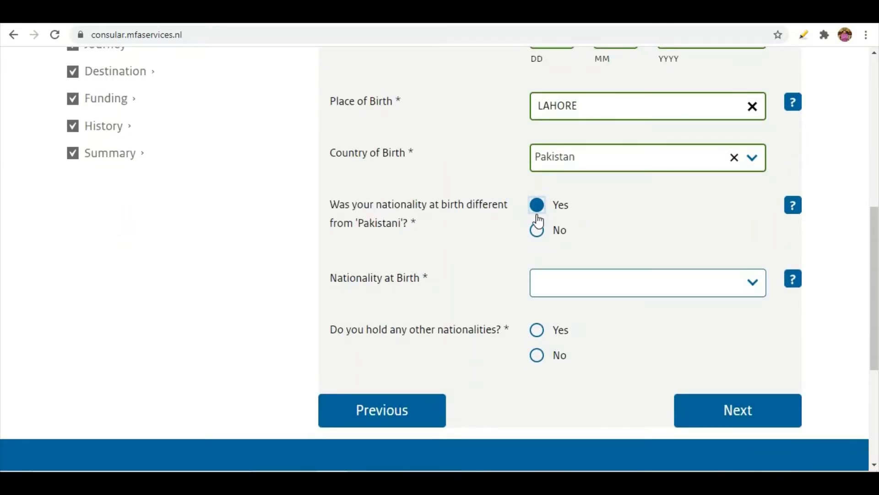
left_click(545, 285)
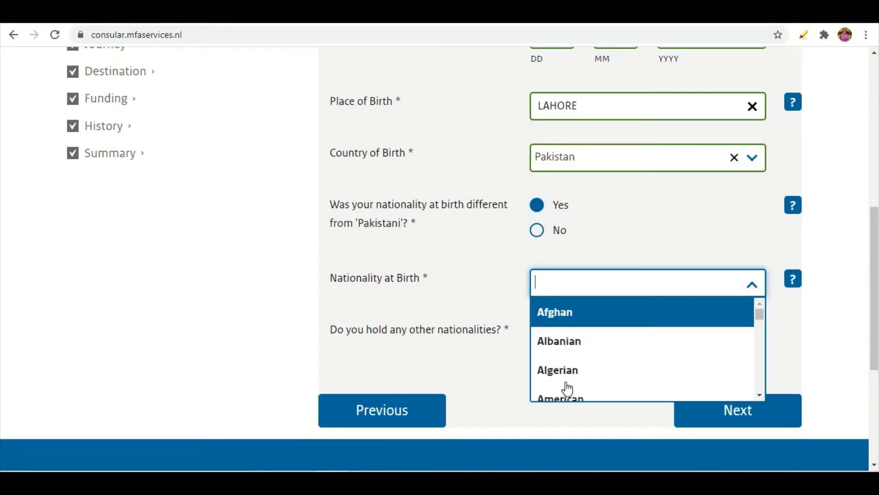
left_click(537, 233)
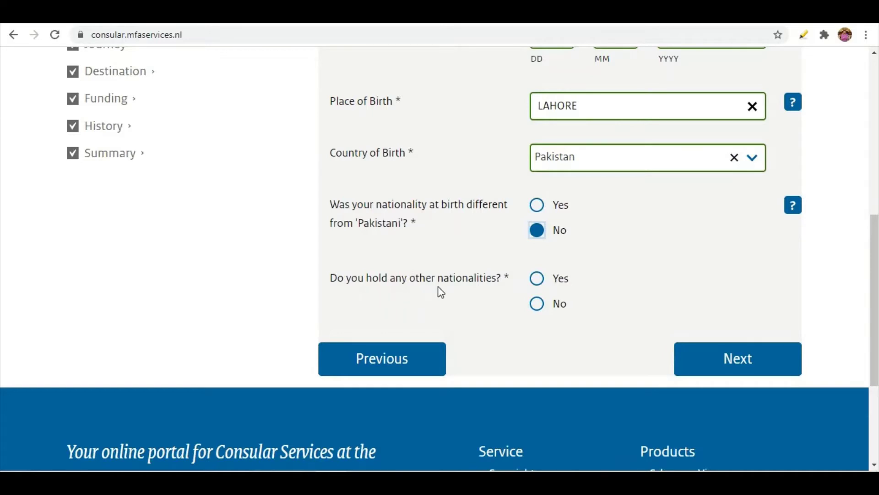
left_click(537, 282)
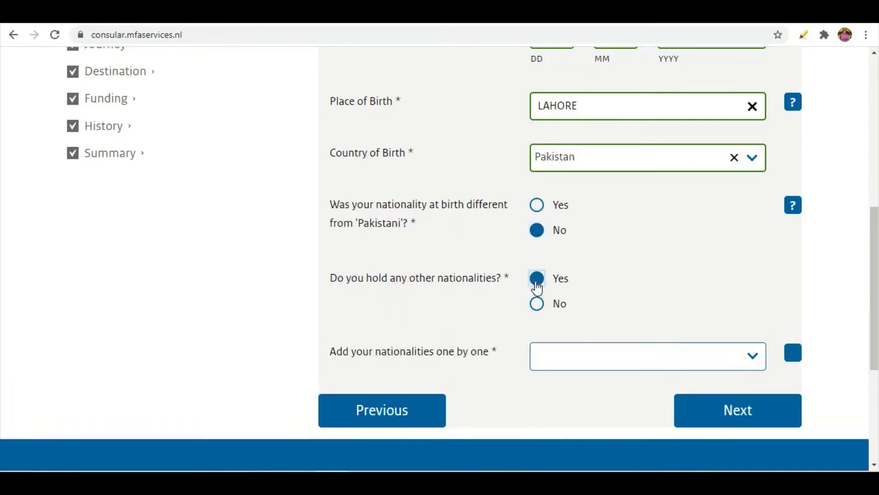
left_click(592, 361)
left_click(473, 328)
left_click(538, 307)
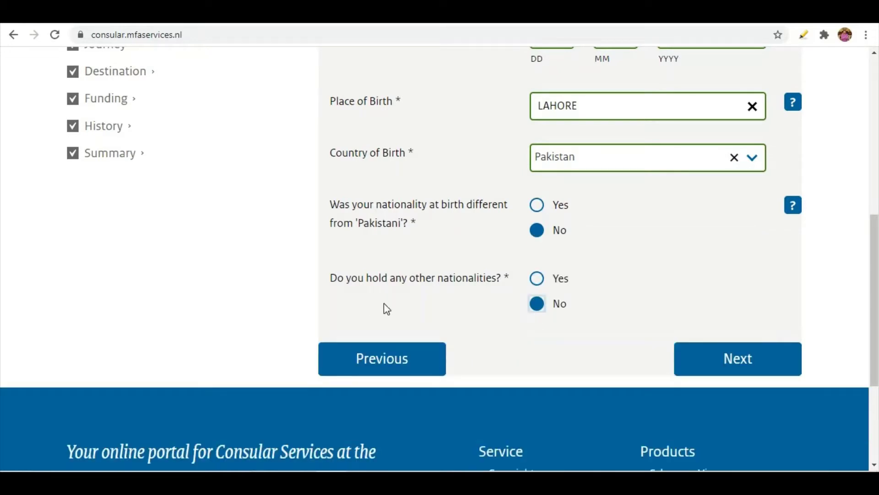
left_click(712, 367)
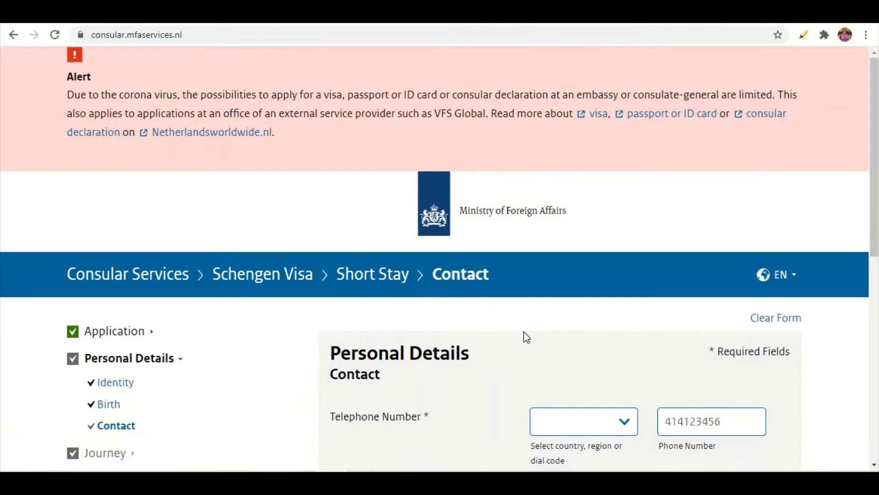
Choose the Pakistan +92 dial code and autofill the saved e-mail address and phone number
scroll(526, 337, "down", 4)
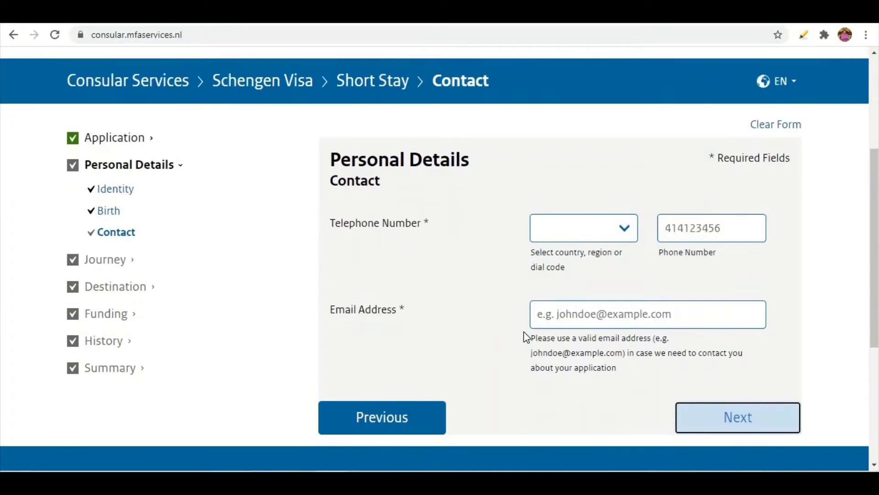
left_click(625, 230)
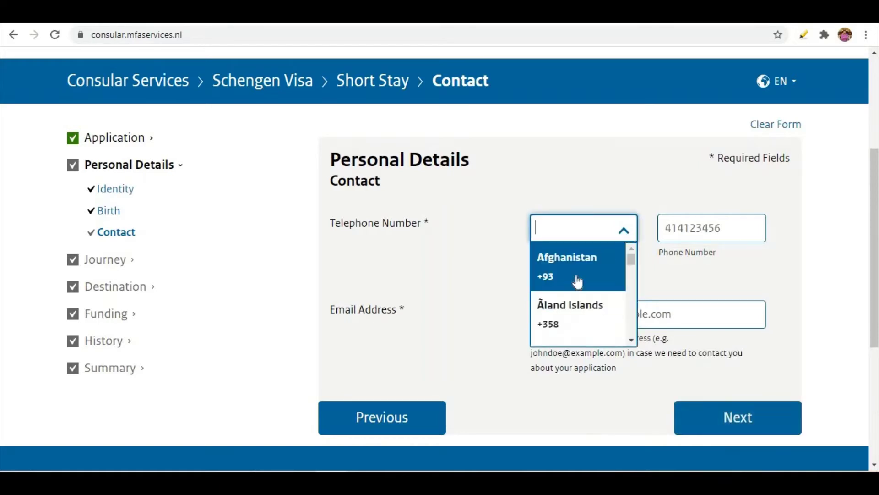
type("P")
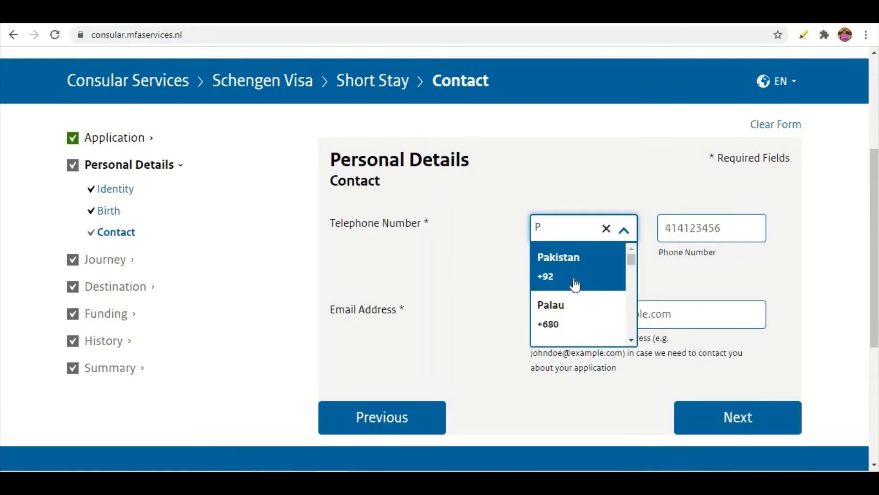
left_click(576, 285)
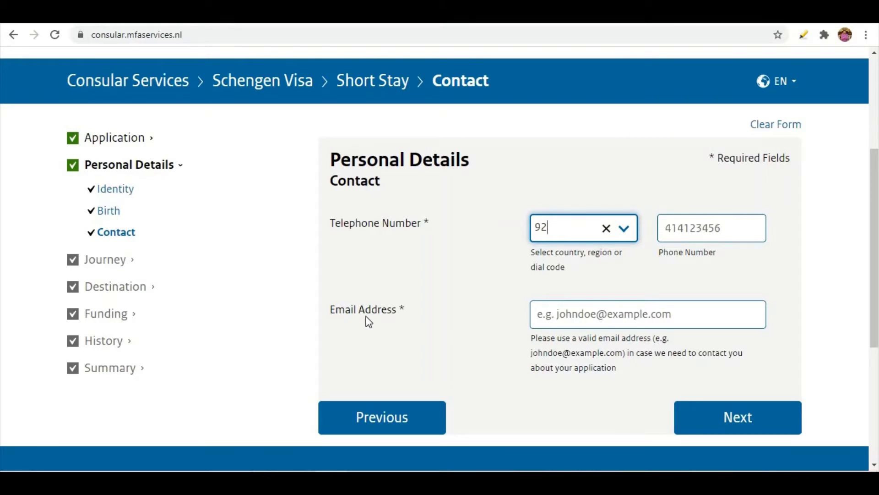
left_click(574, 319)
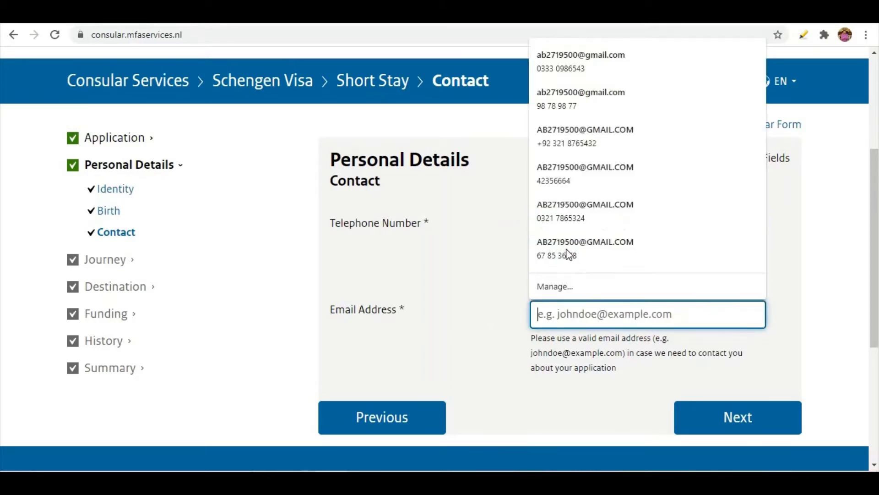
left_click(567, 253)
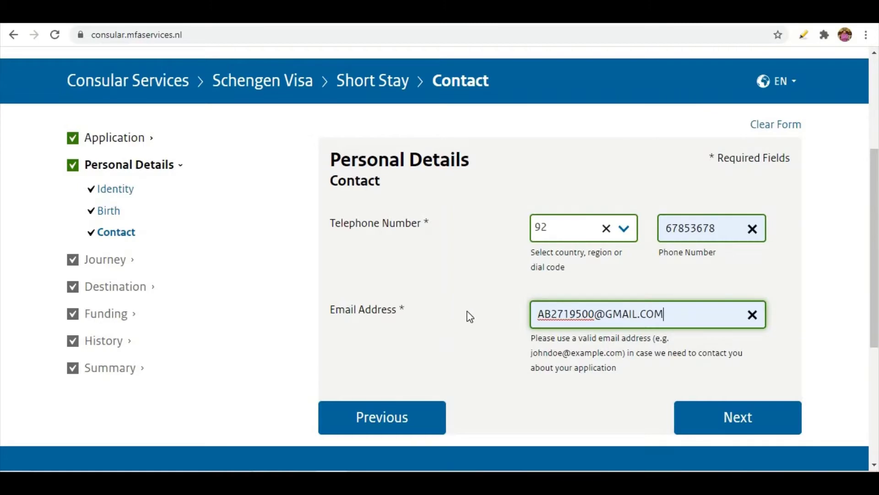
scroll(465, 316, "down", 3)
left_click(724, 290)
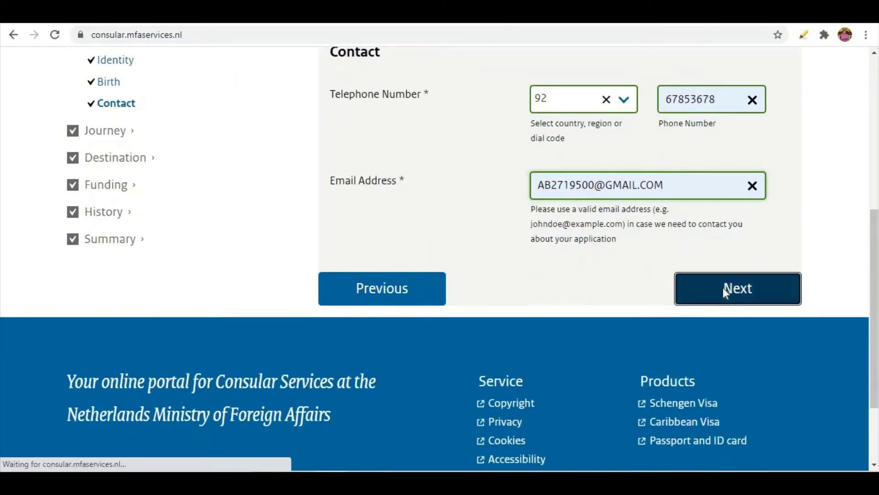
scroll(556, 293, "down", 2)
scroll(556, 292, "down", 3)
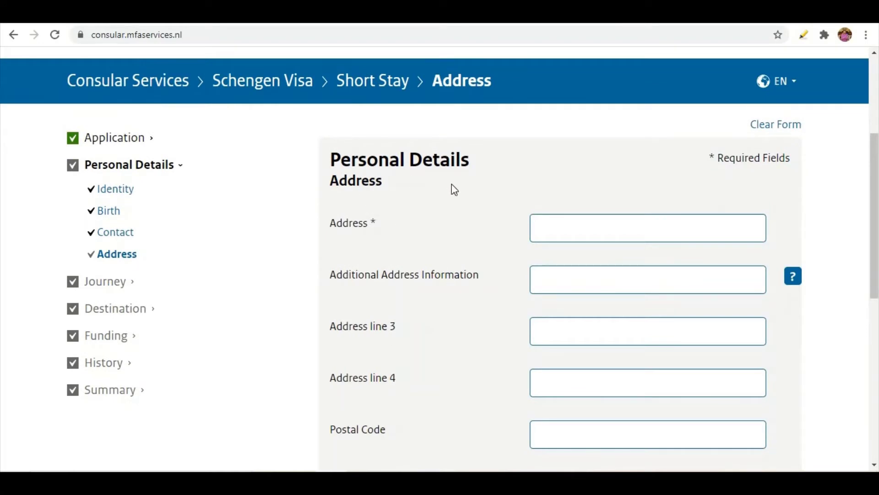
Fill the home address from the saved autofill entry
left_click(560, 227)
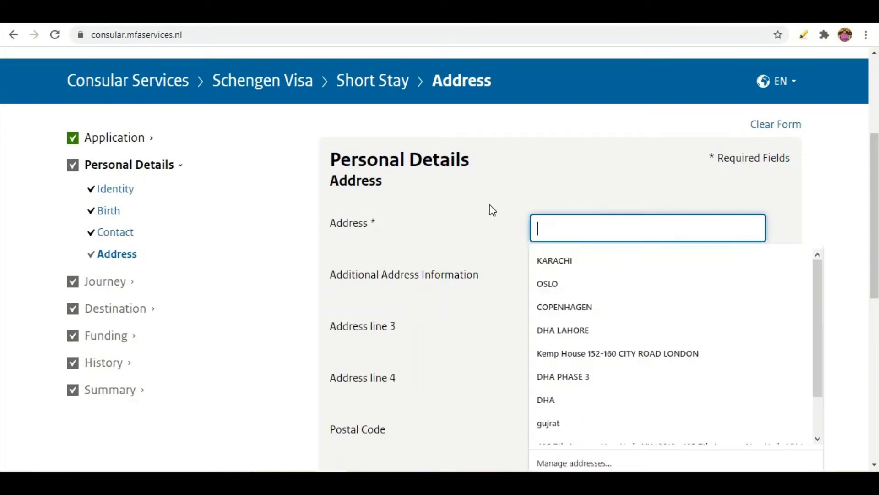
left_click(566, 260)
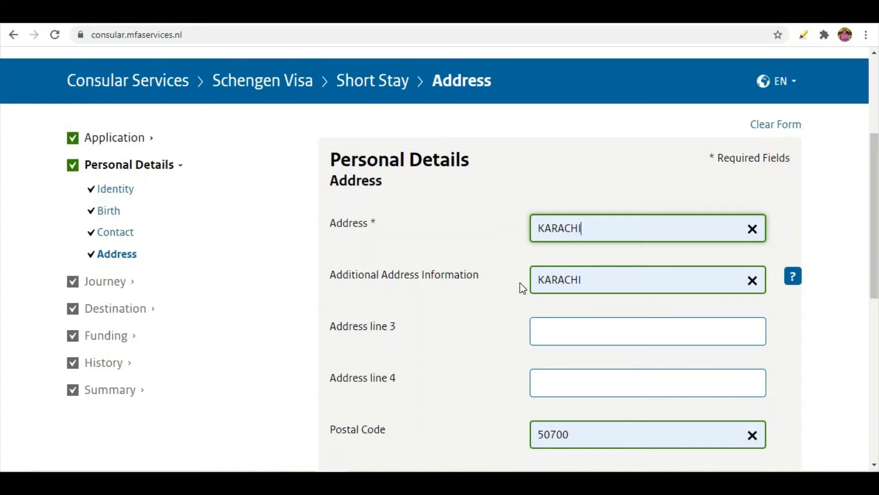
scroll(477, 304, "down", 3)
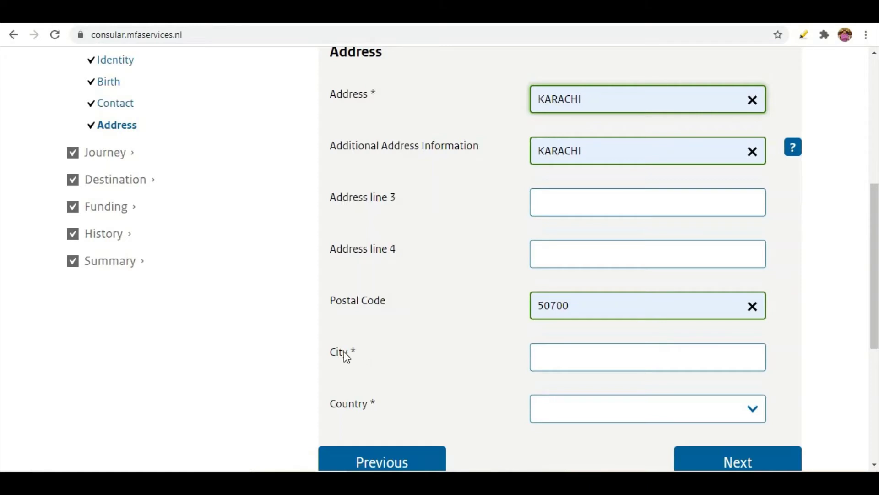
Enter city LAHORE and select Pakistan as the country of residence
left_click(554, 364)
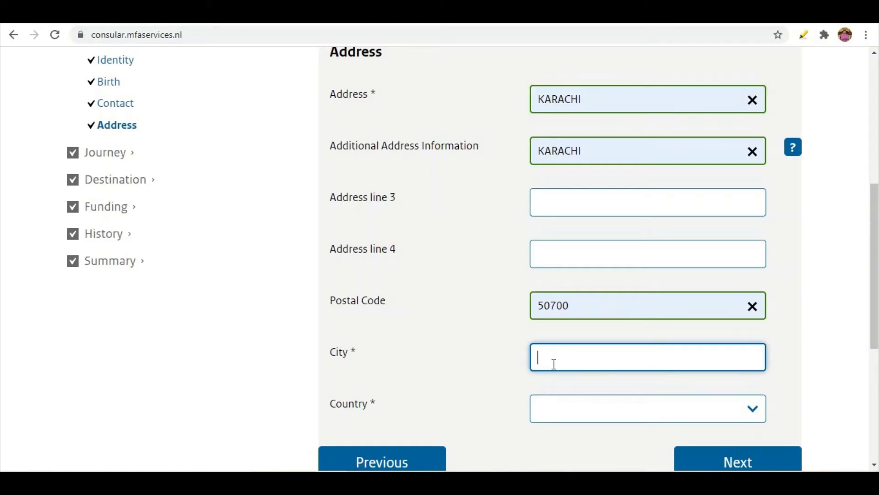
type("LAHORE")
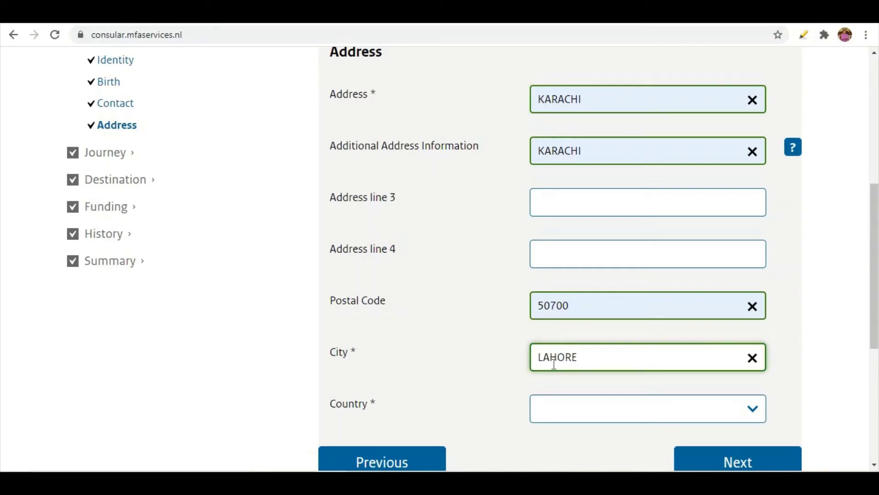
left_click(565, 422)
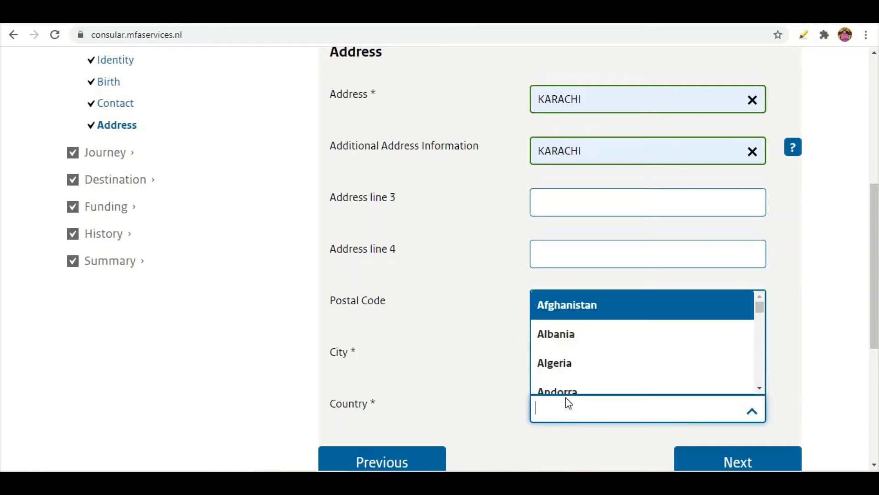
type("P")
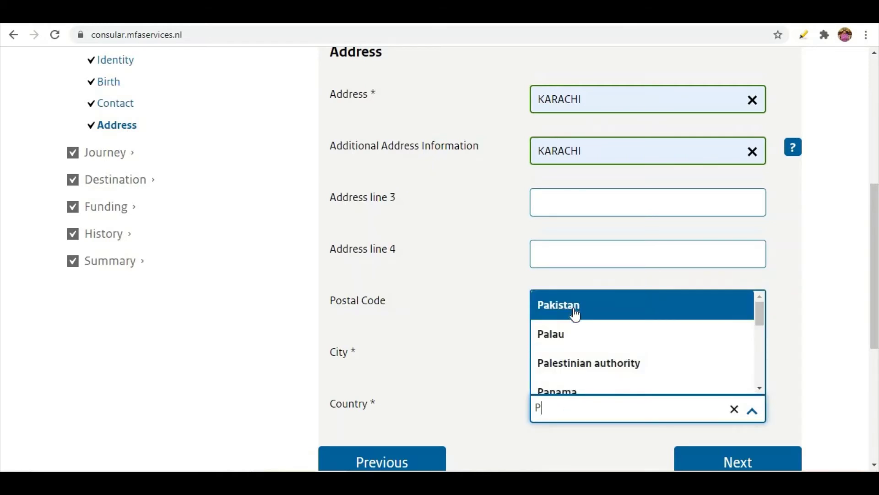
left_click(575, 308)
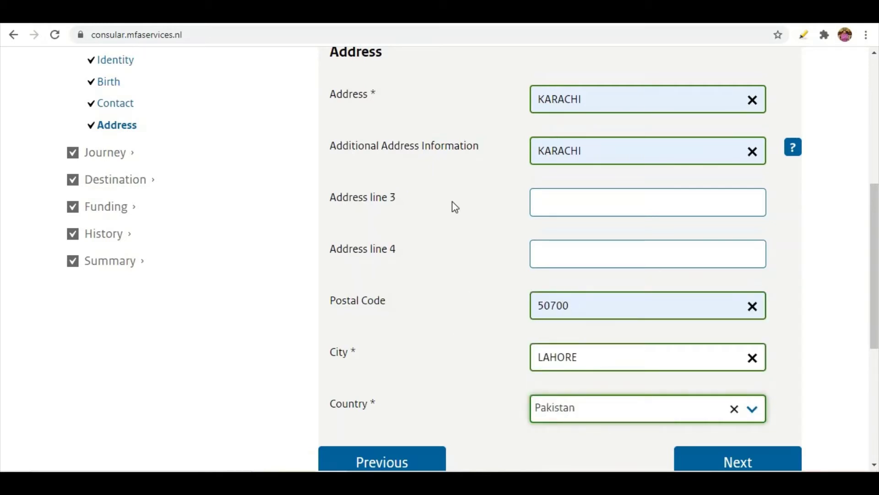
scroll(450, 188, "up", 1)
scroll(526, 294, "up", 1)
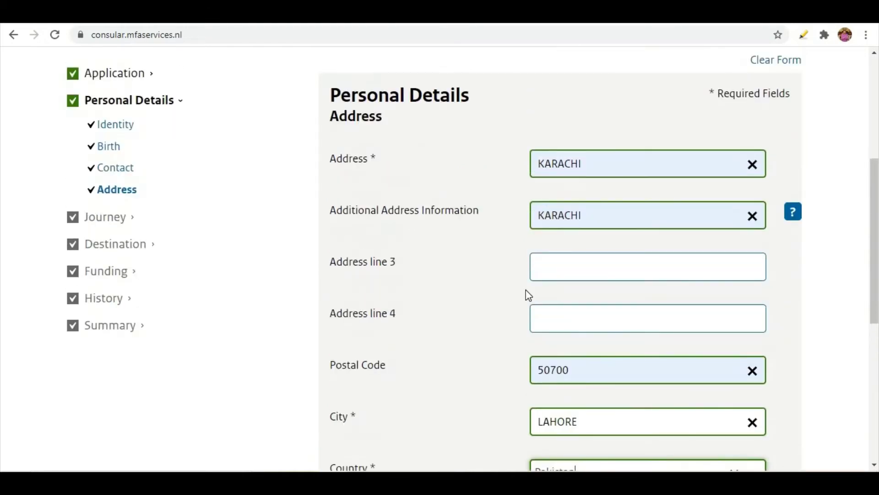
scroll(705, 387, "down", 3)
left_click(752, 399)
scroll(630, 339, "down", 4)
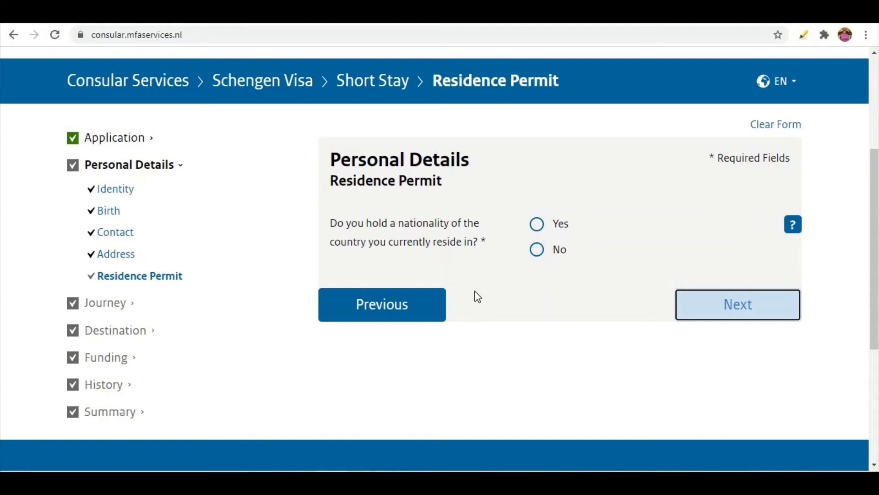
Settle on Yes for holding the residence country's nationality and continue to Travel Document
left_click(537, 249)
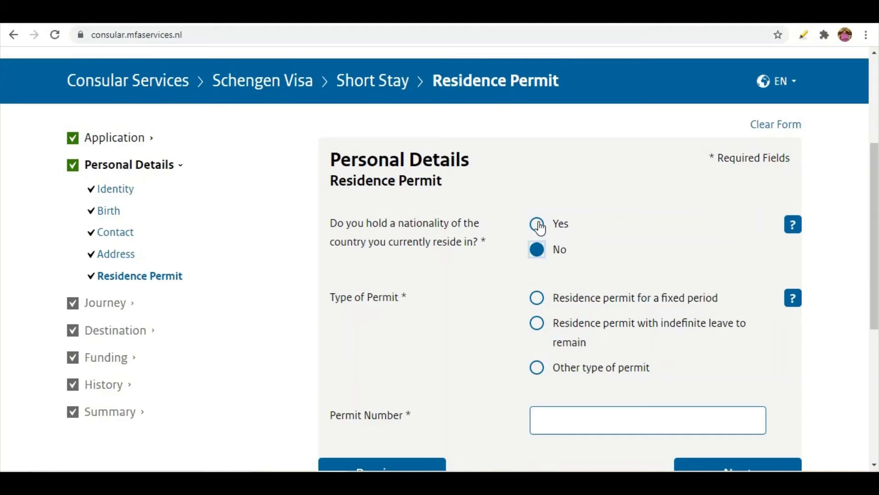
left_click(539, 226)
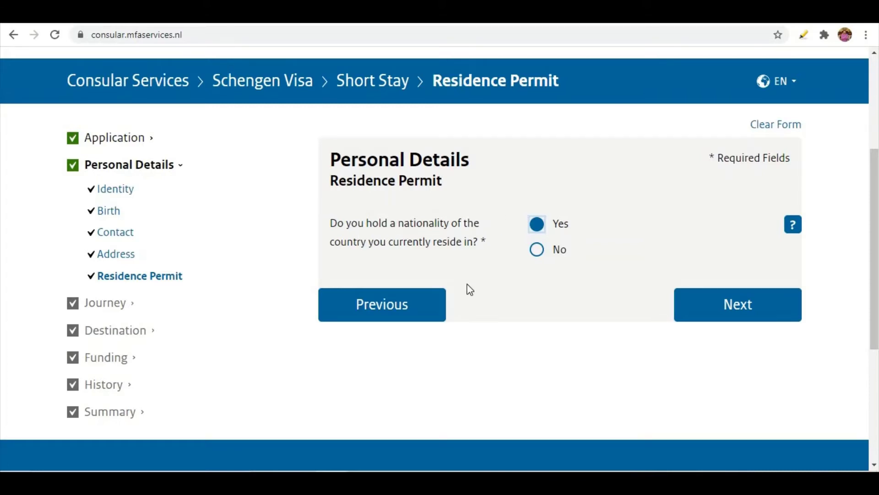
left_click(538, 250)
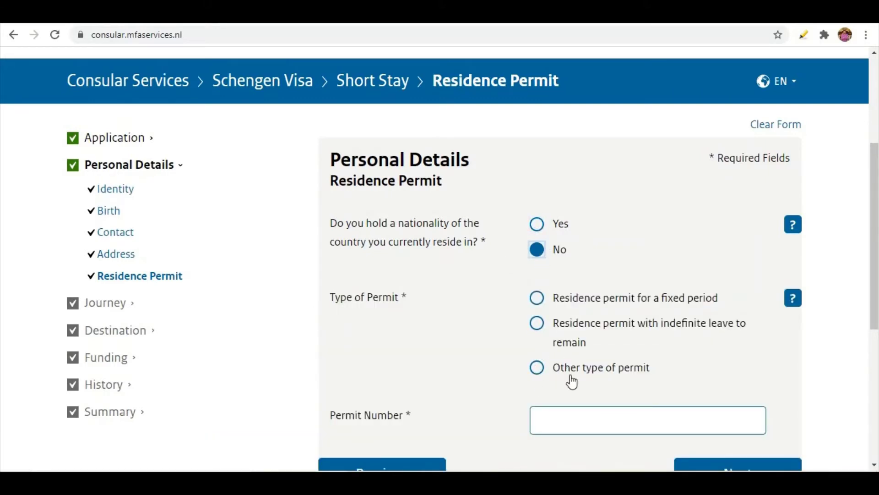
scroll(586, 367, "down", 3)
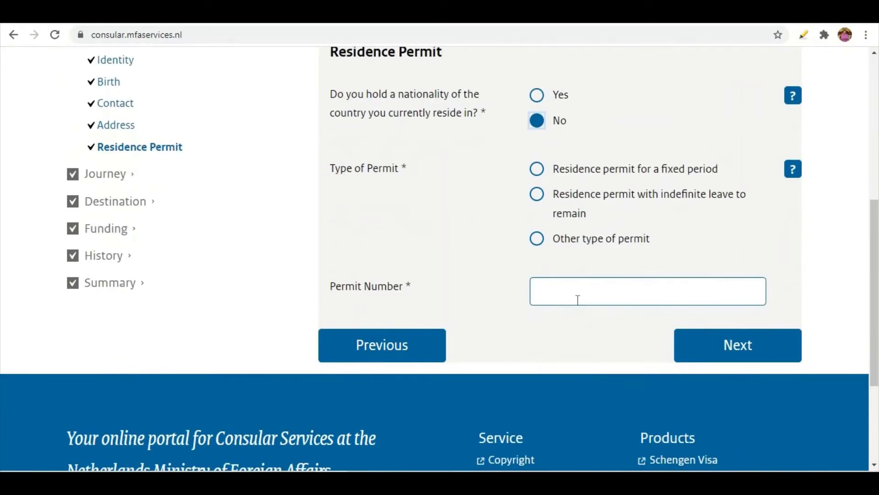
scroll(578, 300, "up", 1)
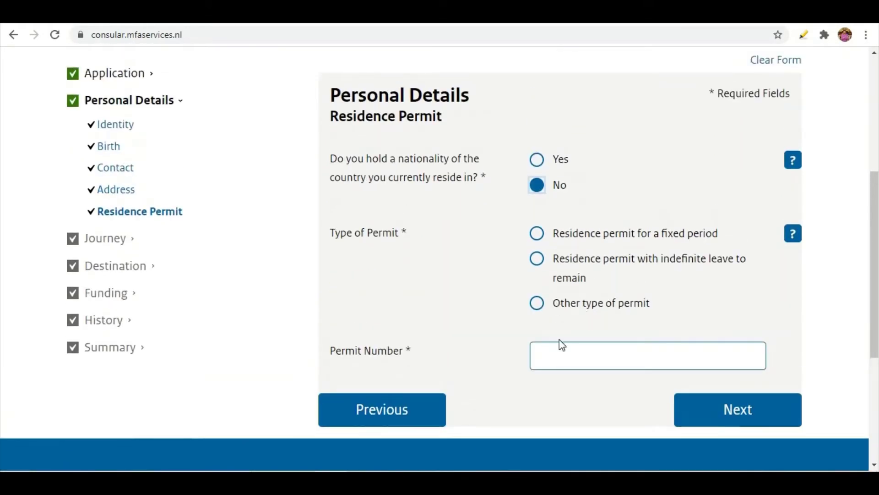
left_click(540, 164)
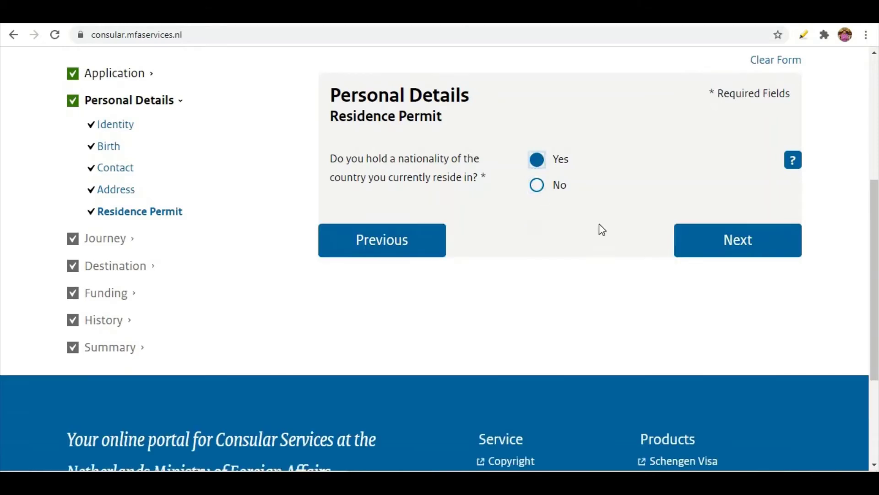
left_click(731, 252)
scroll(603, 273, "down", 3)
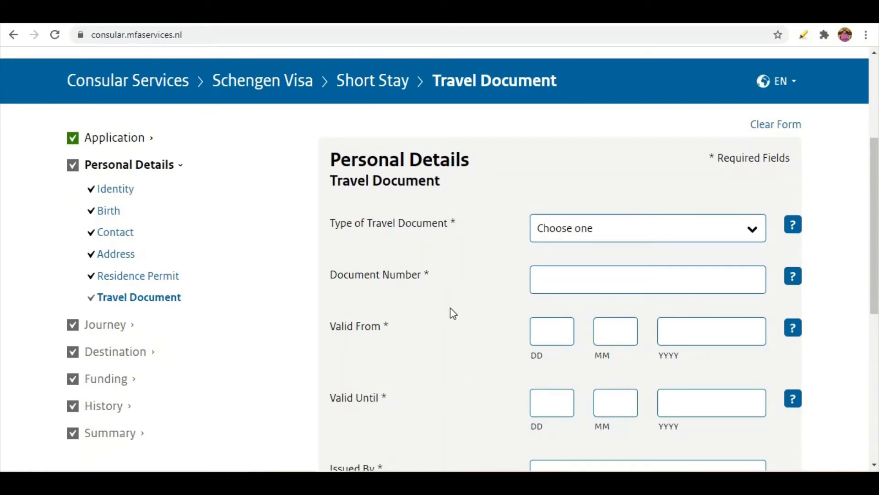
Choose Ordinary passport as the document type and enter the passport number
scroll(482, 285, "down", 3)
scroll(481, 285, "up", 1)
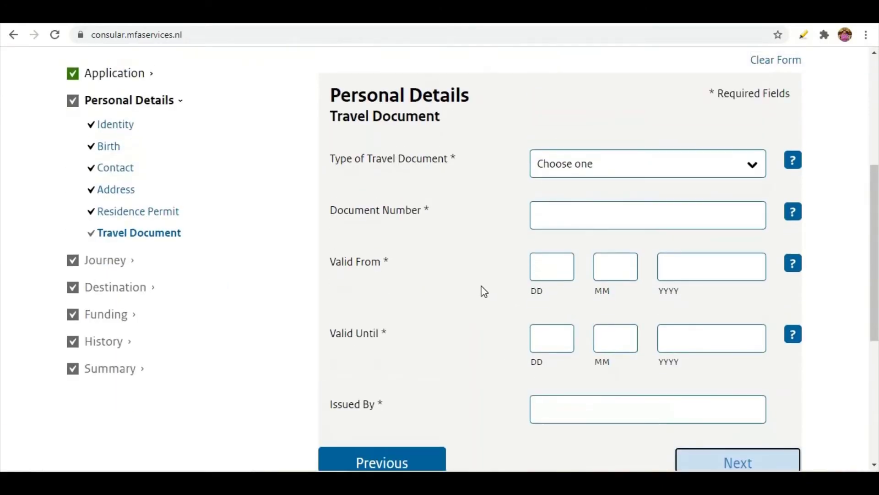
left_click(555, 167)
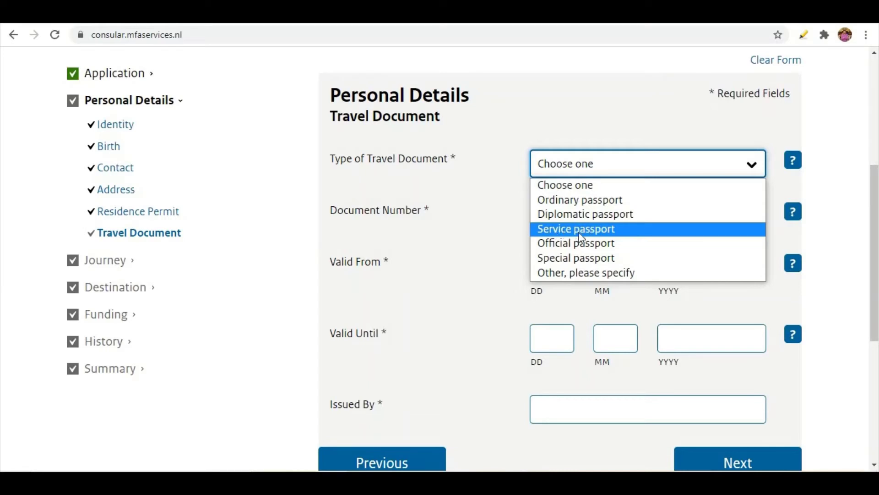
left_click(568, 202)
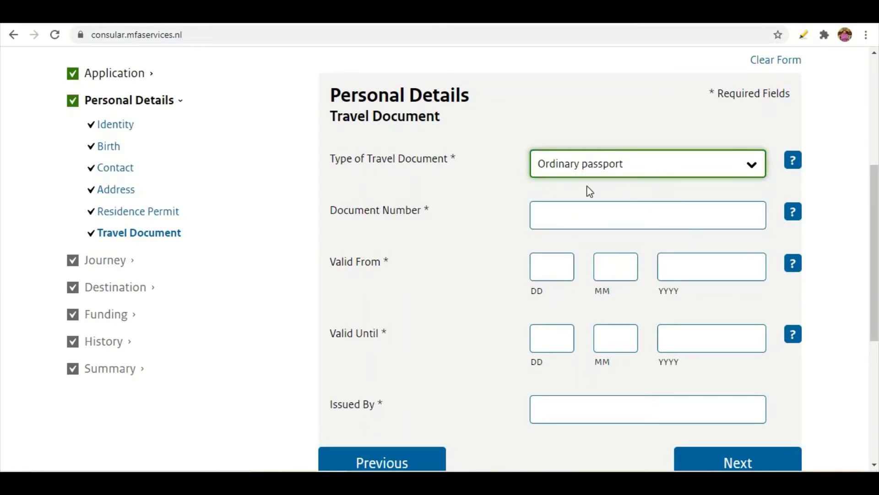
left_click(571, 212)
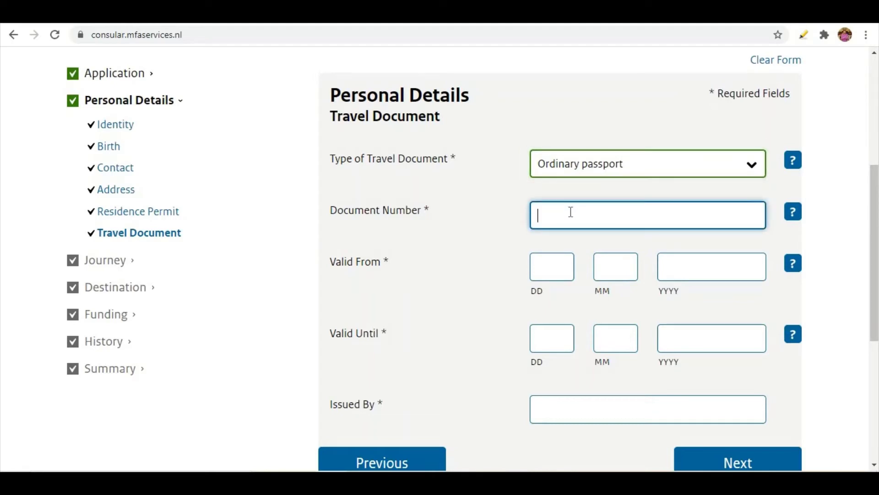
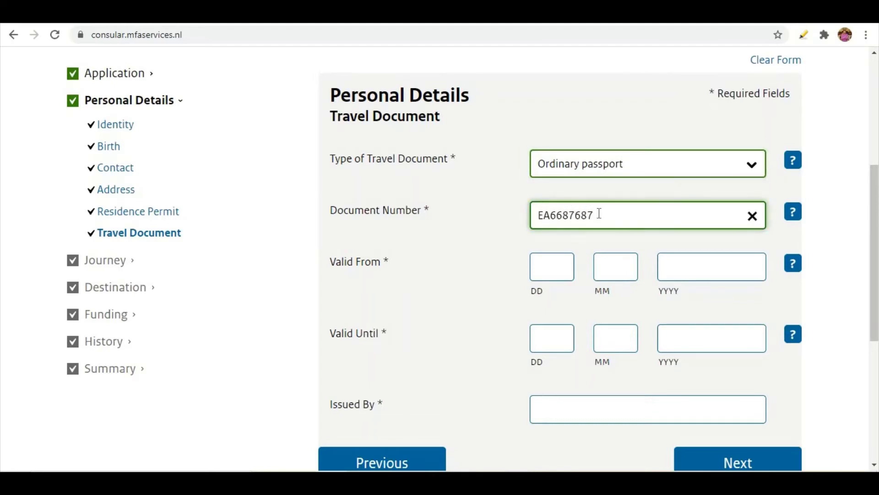
Enter validity 01/01/2020 to 01/01/2025 and issuing country PAKISTAN, then continue
left_click(547, 262)
type("01")
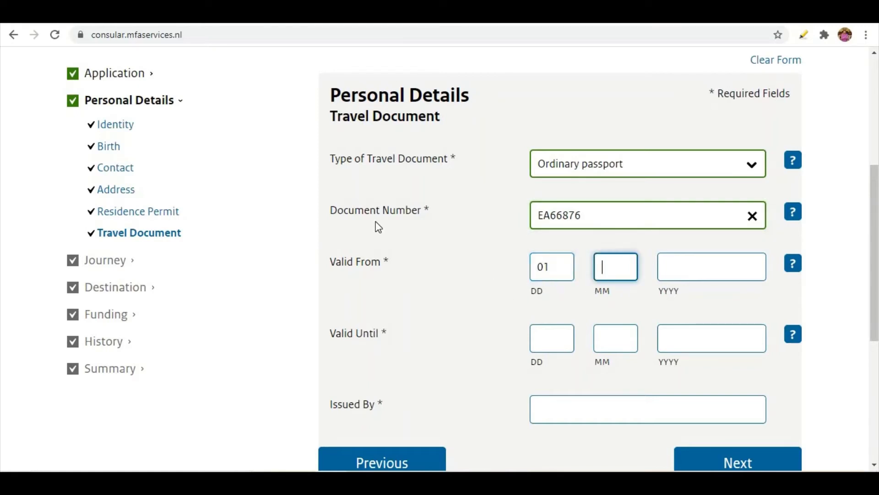
type("011")
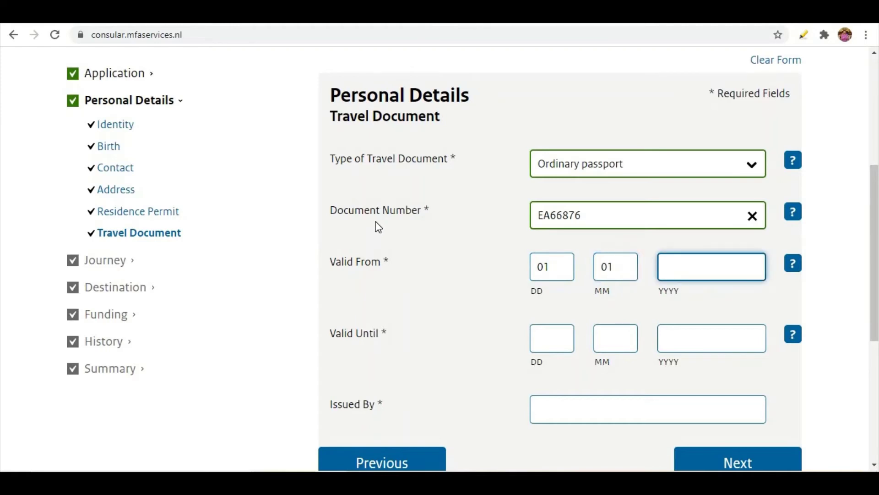
key("BackSpace")
type("2")
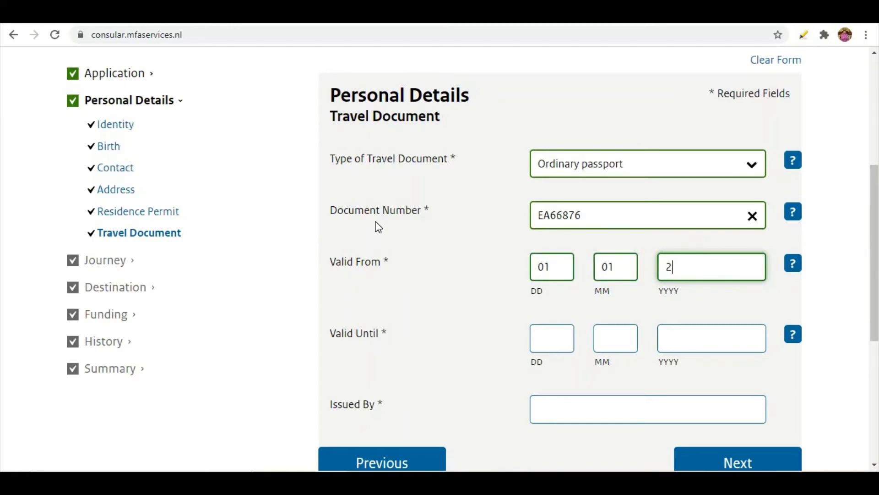
type("020")
left_click(538, 339)
type("010")
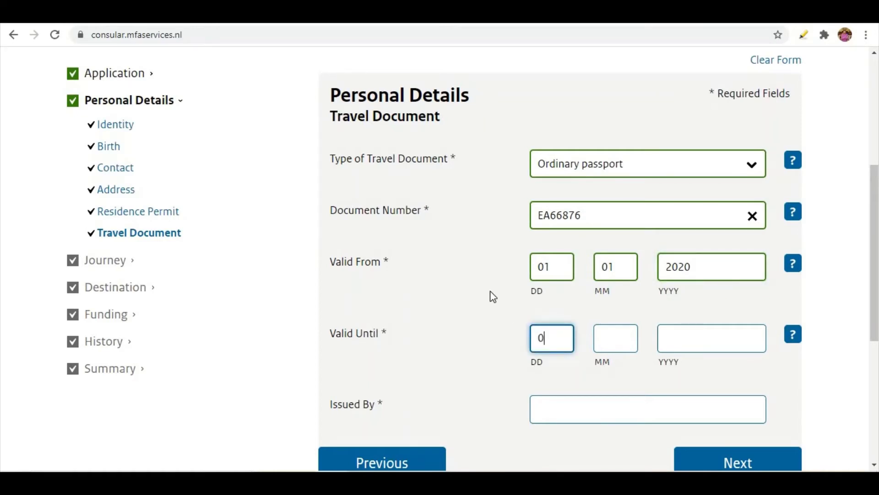
type("1")
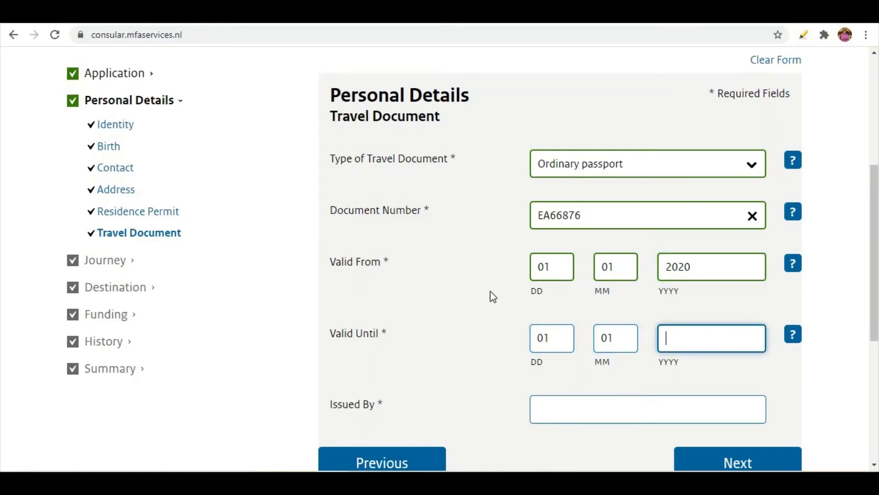
type("2025")
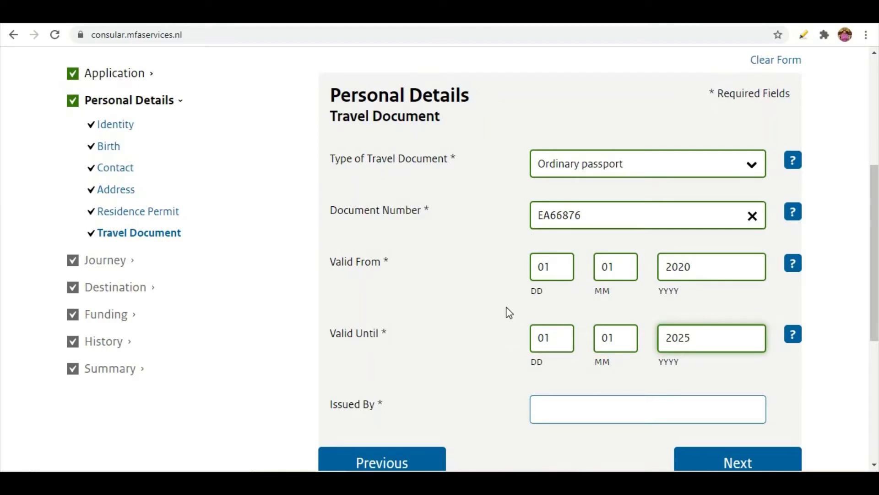
scroll(507, 307, "down", 1)
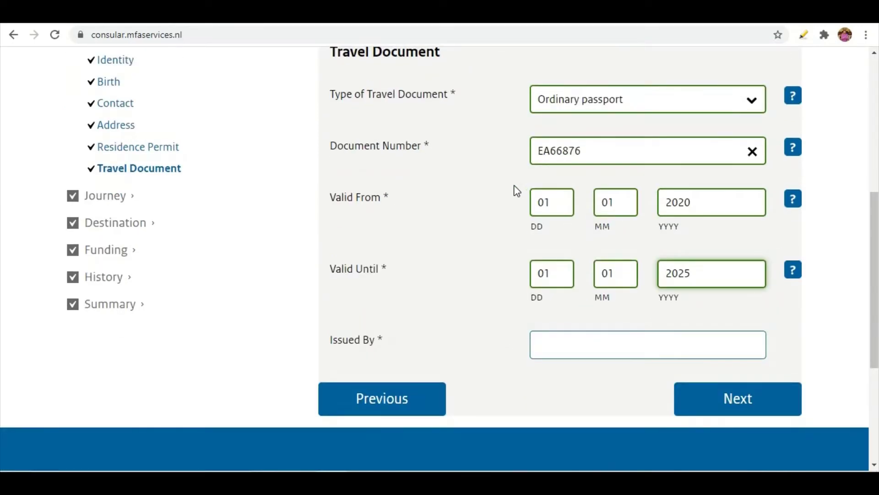
left_click(539, 344)
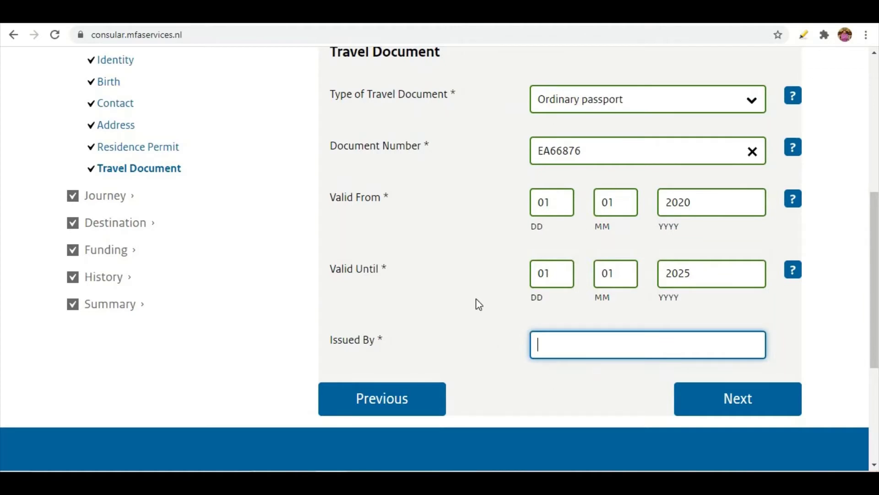
type("PAKISTAN")
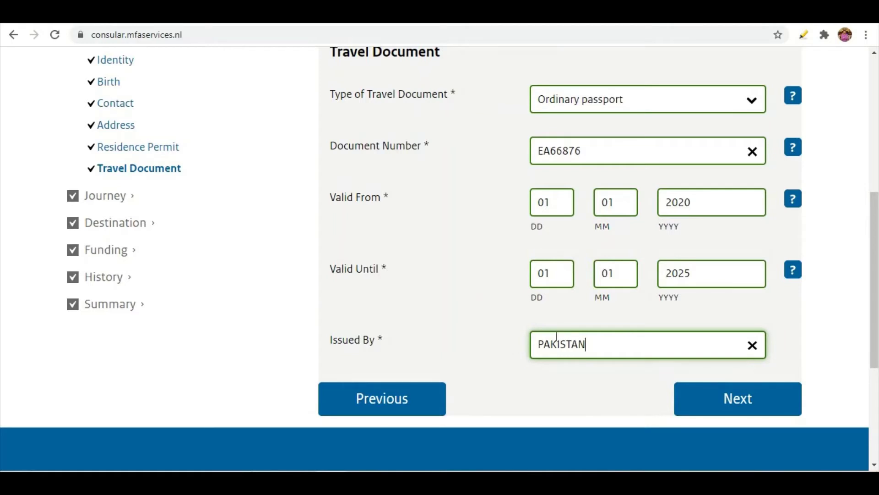
left_click(739, 409)
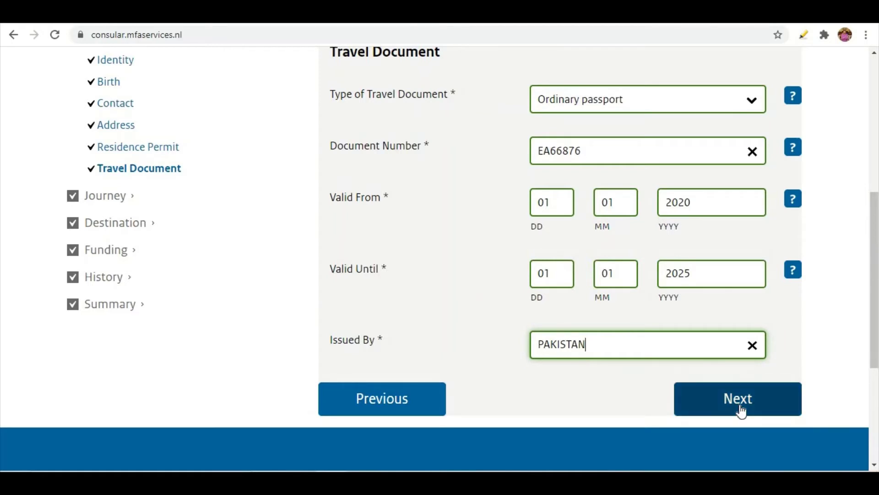
scroll(501, 336, "down", 3)
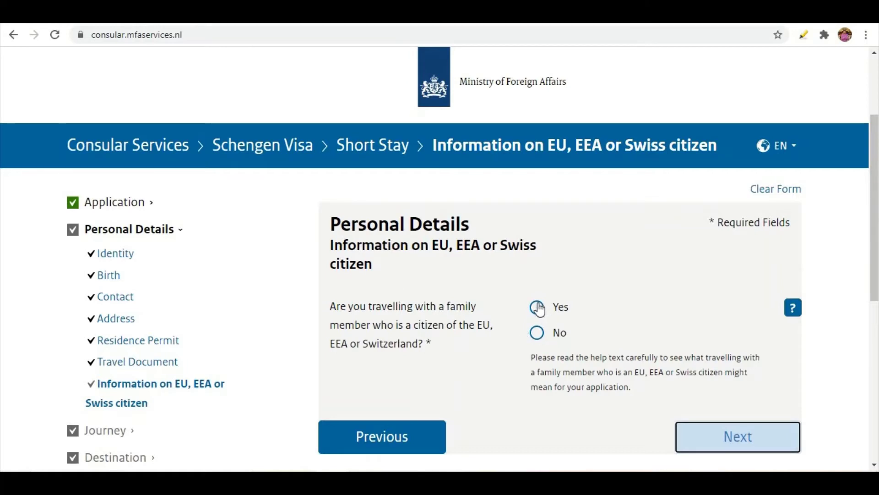
Answer Yes to travelling with an EU family member, relationship Other specified as BROTHER
left_click(538, 308)
scroll(408, 336, "down", 3)
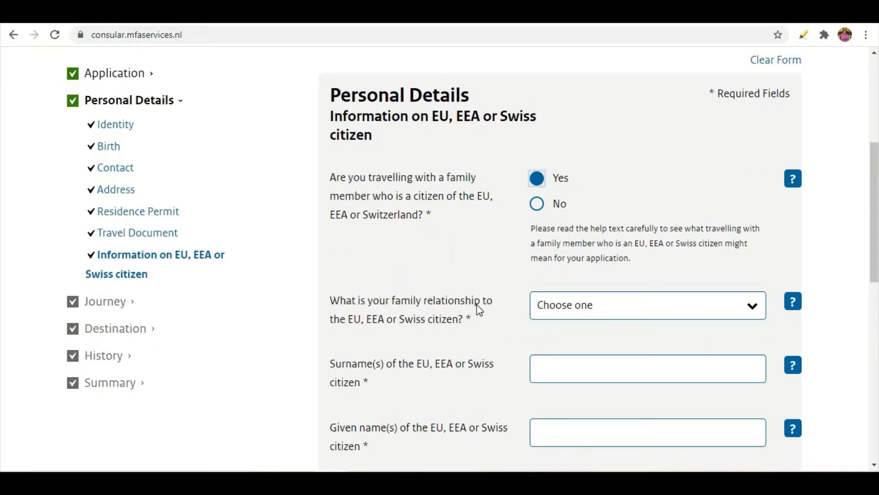
left_click(571, 310)
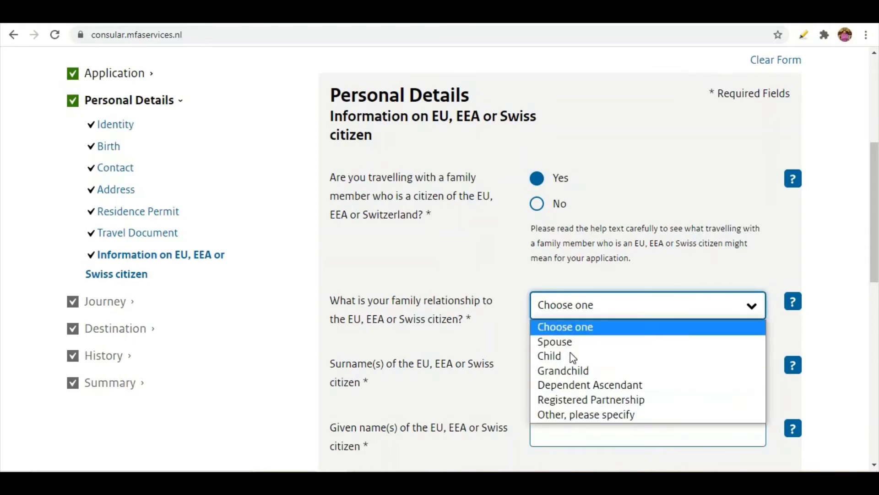
left_click(562, 412)
left_click(564, 378)
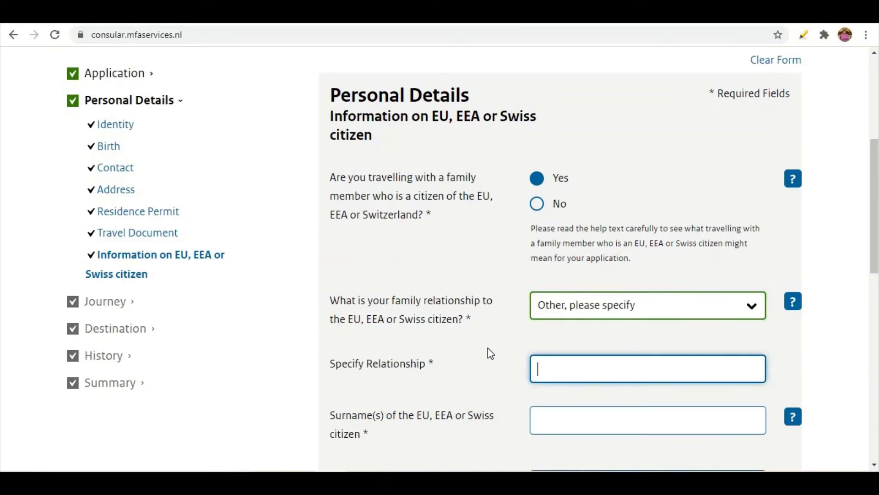
type("BROTHER")
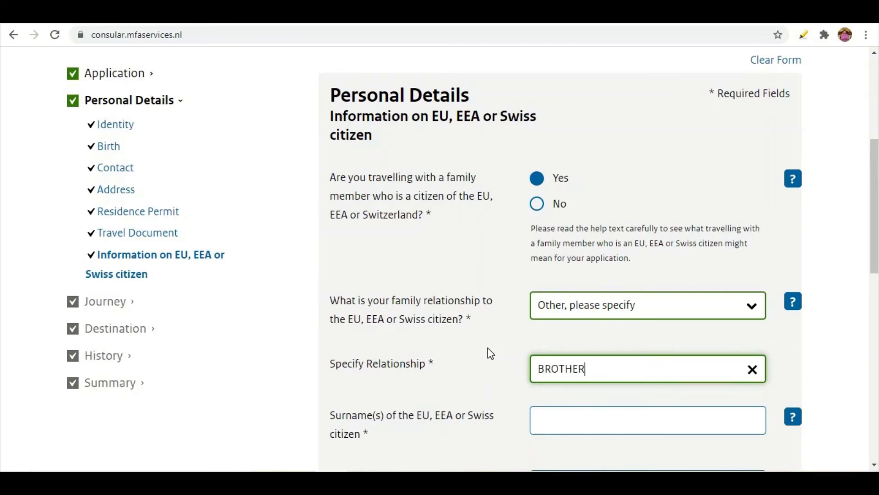
scroll(489, 353, "down", 1)
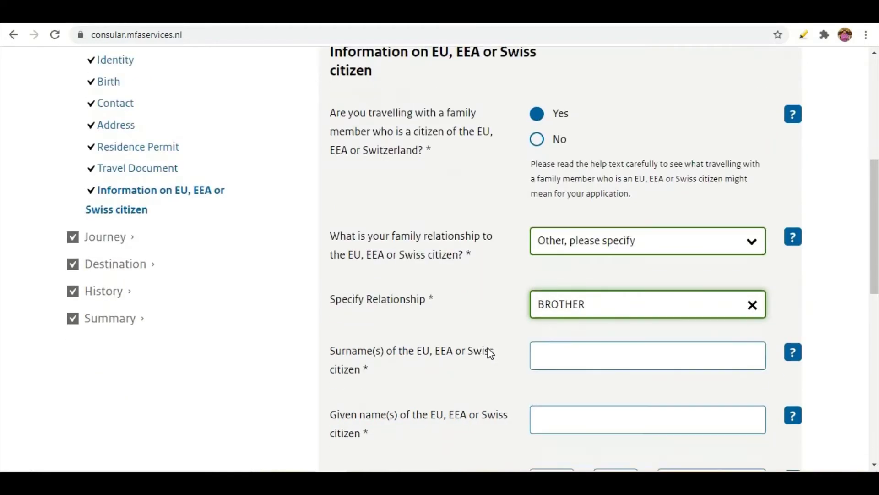
scroll(473, 352, "down", 1)
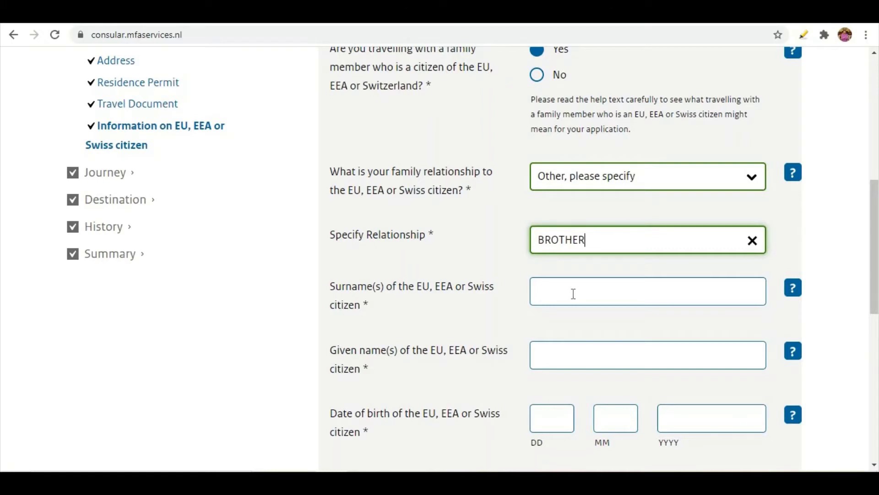
scroll(569, 298, "up", 3)
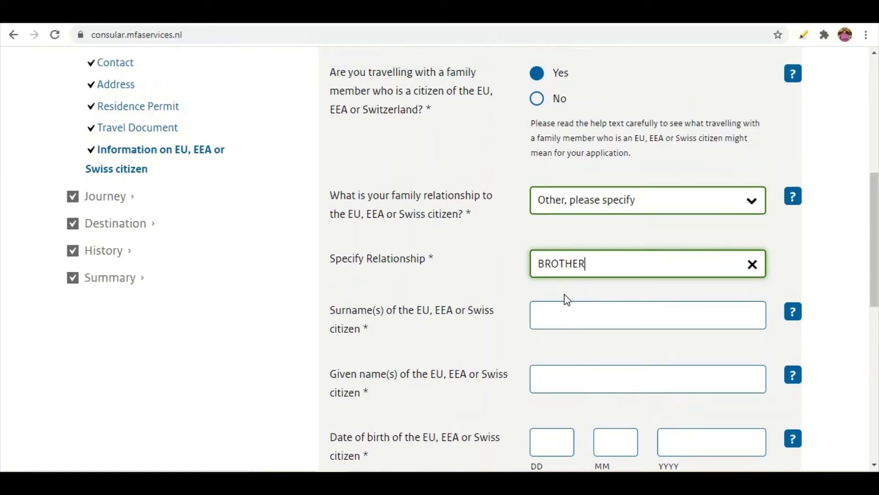
scroll(522, 302, "down", 3)
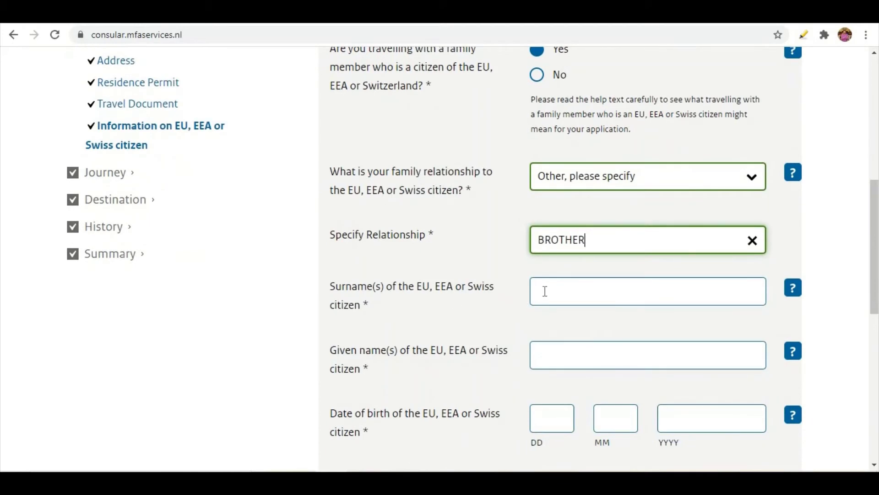
left_click(573, 292)
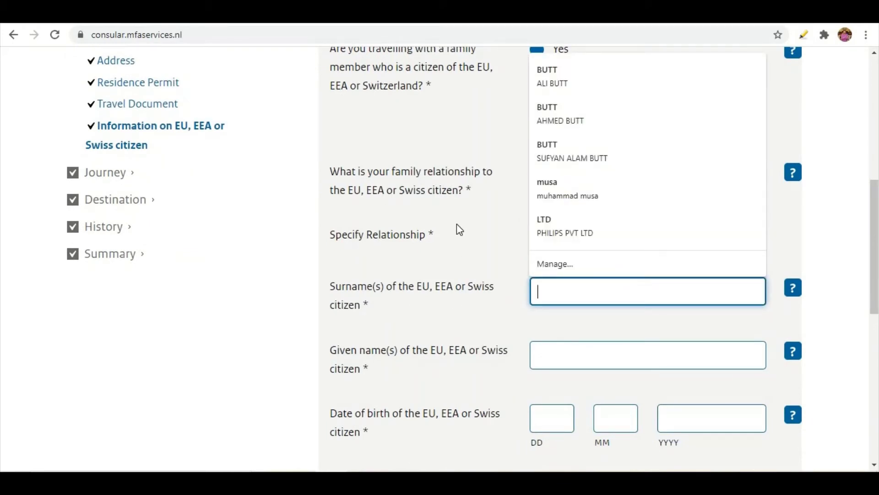
type("AHMED")
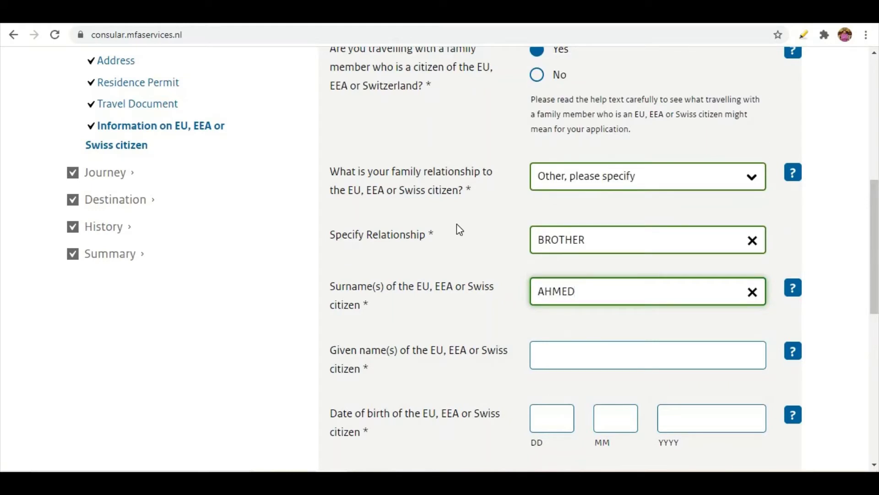
key("BackSpace")
key("BackSpace")
key("BackSpace")
key("BackSpace")
key("BackSpace")
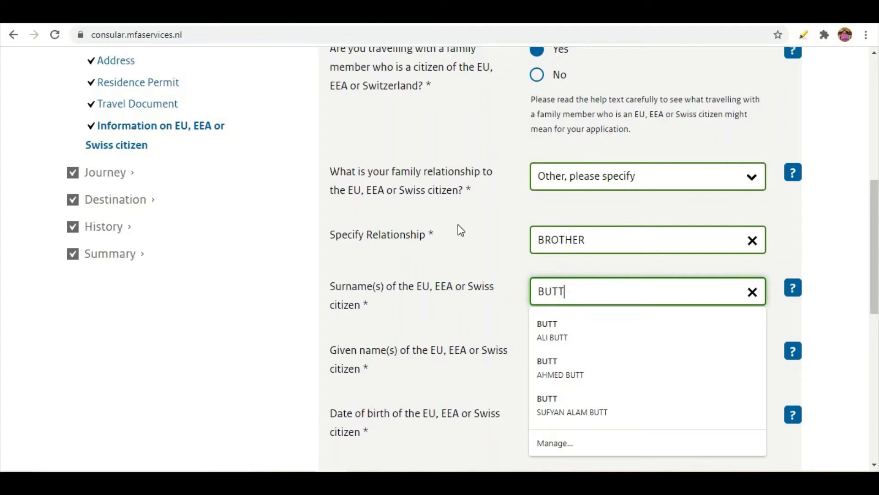
left_click(498, 320)
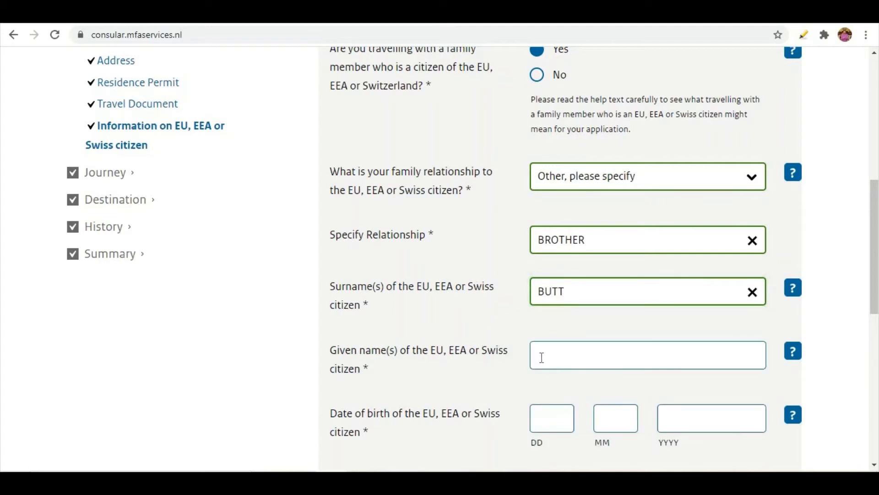
left_click(539, 355)
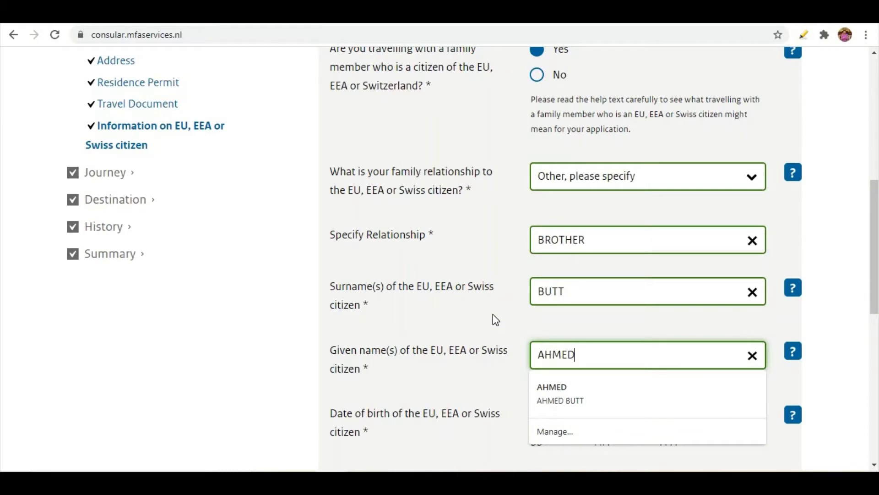
key("shift+Tab")
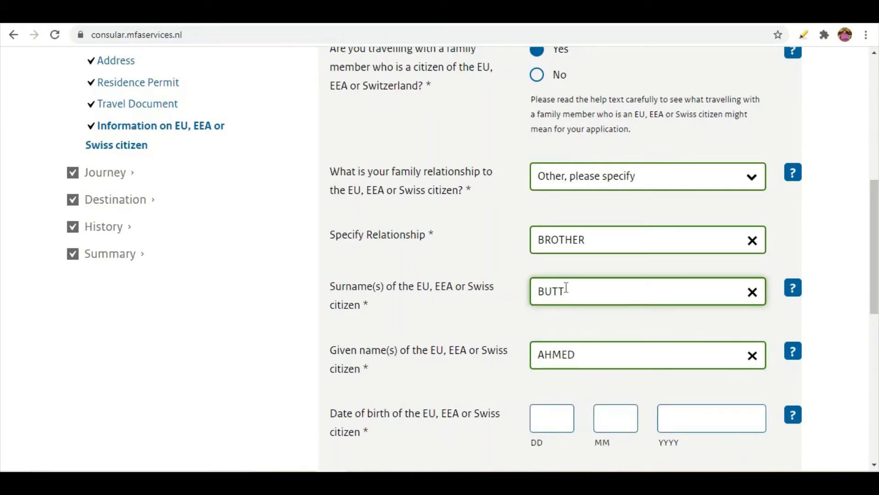
scroll(569, 354, "down", 1)
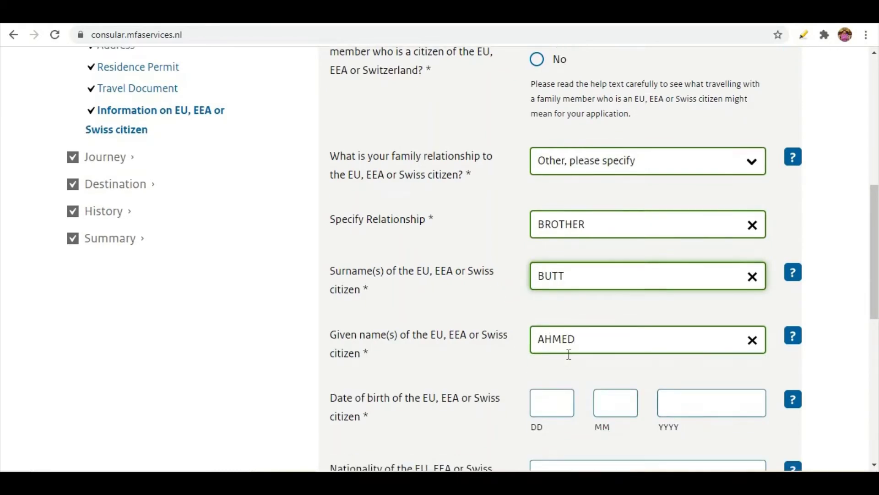
left_click(557, 362)
type("0")
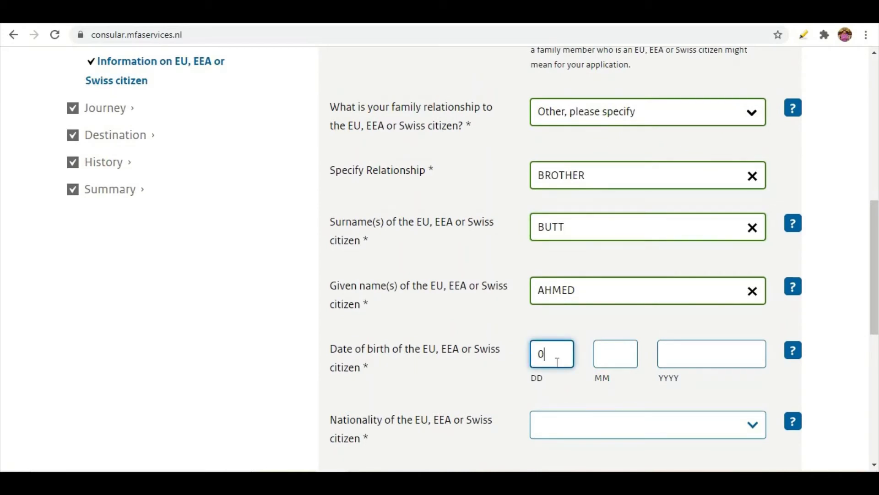
type("19")
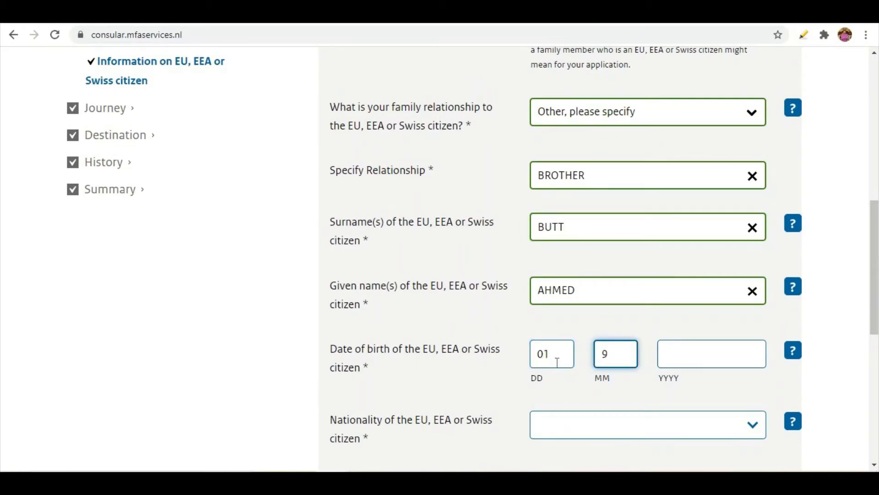
key("BackSpace")
type("091980")
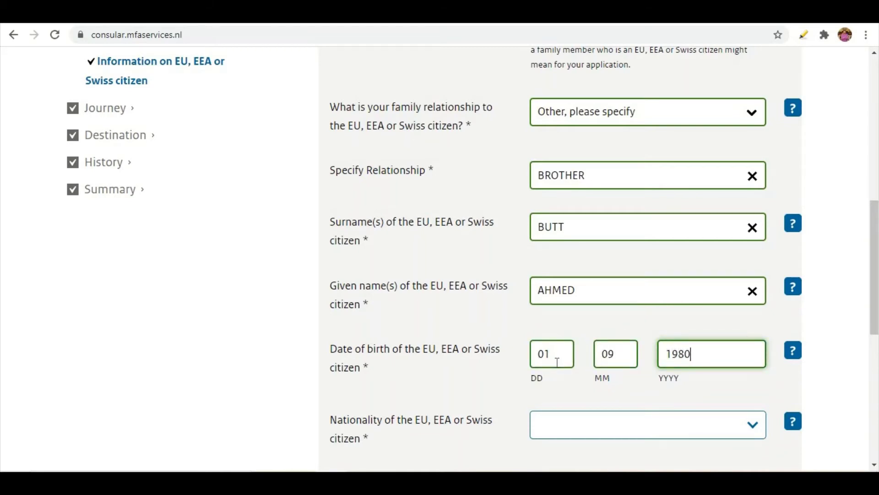
scroll(558, 362, "down", 2)
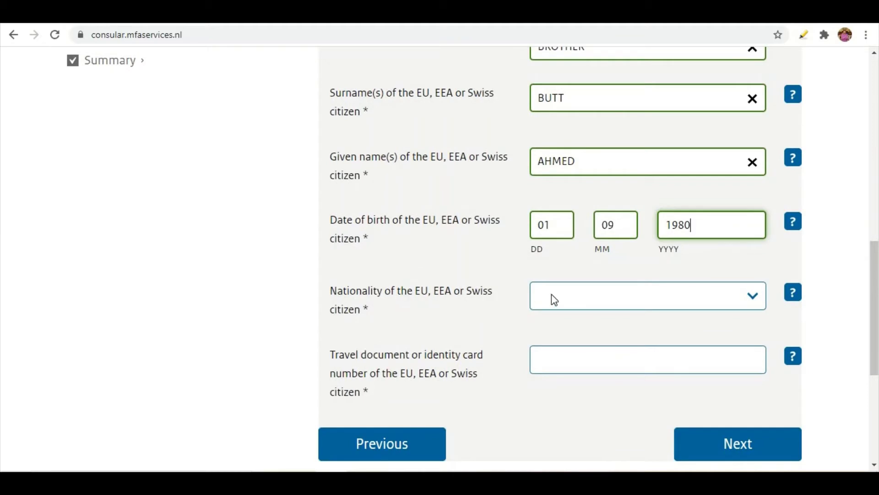
Set the EU family member's nationality to Finnish
left_click(569, 295)
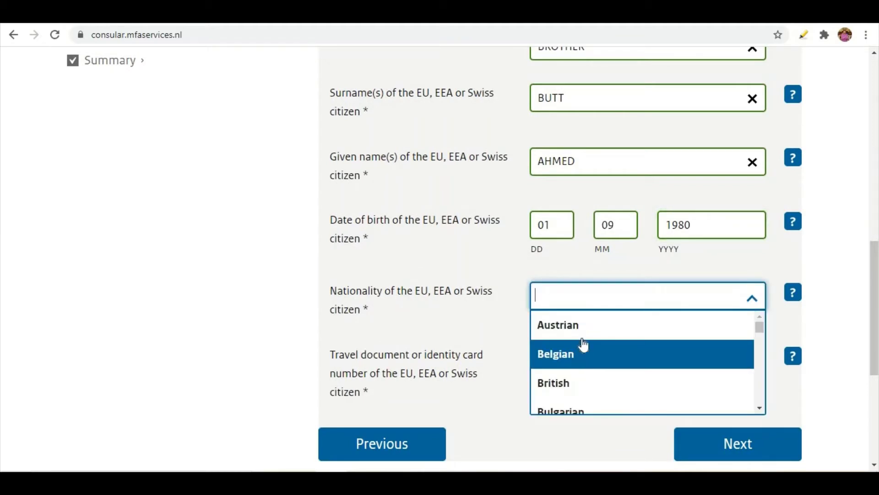
scroll(573, 330, "down", 2)
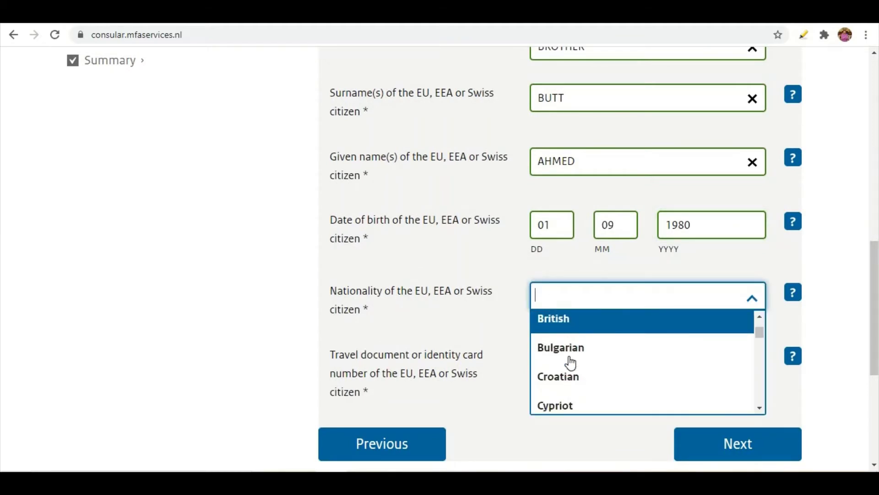
scroll(566, 343, "down", 3)
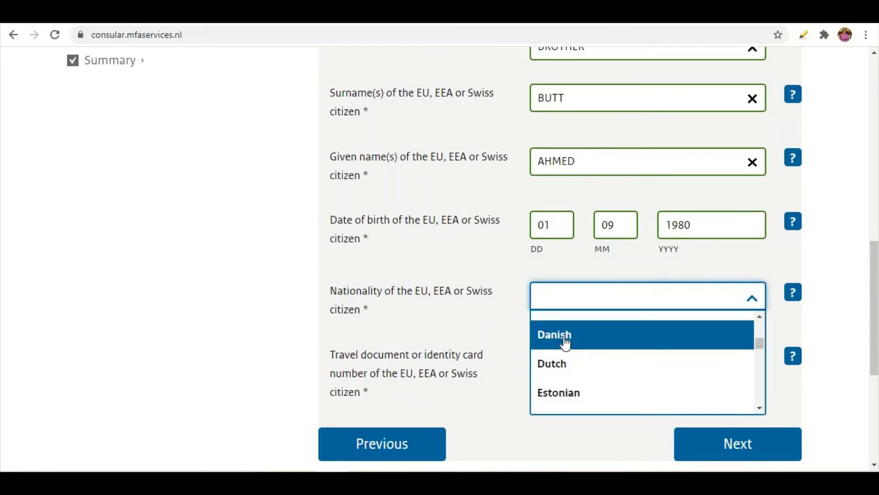
scroll(567, 344, "down", 2)
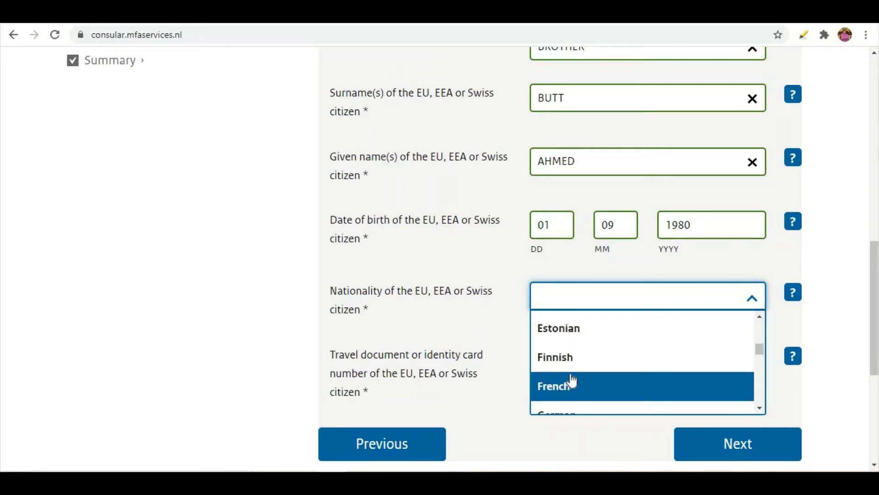
type("F")
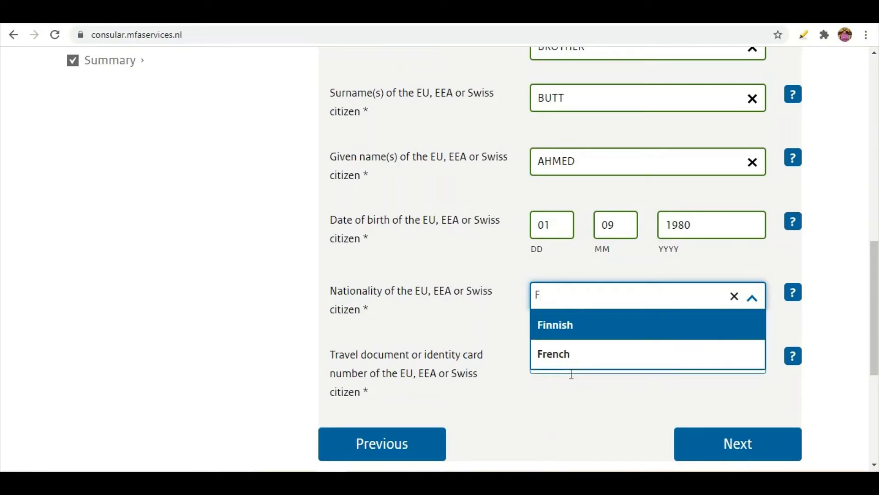
left_click(574, 337)
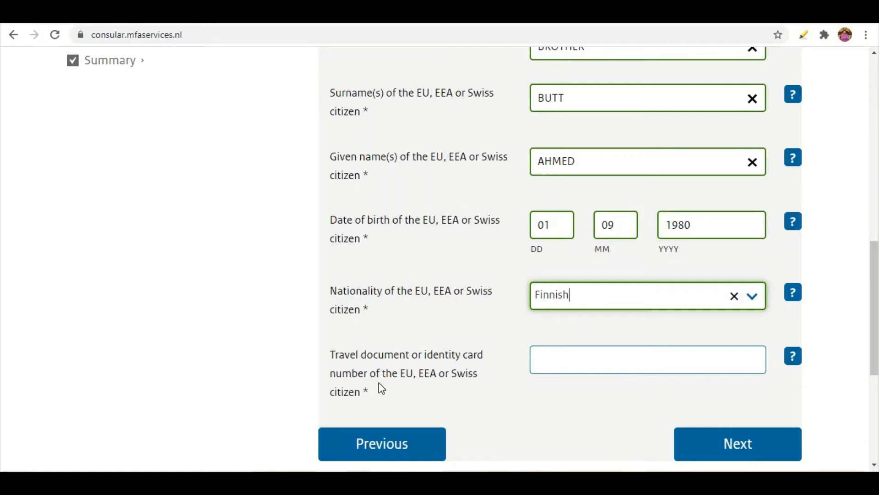
Enter the family member's travel document number, correcting a mistaken word first
left_click(567, 356)
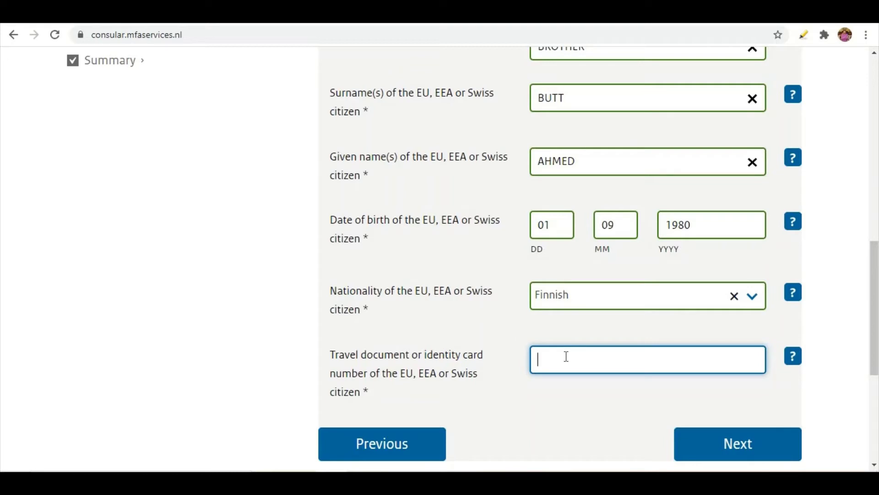
type("CIT")
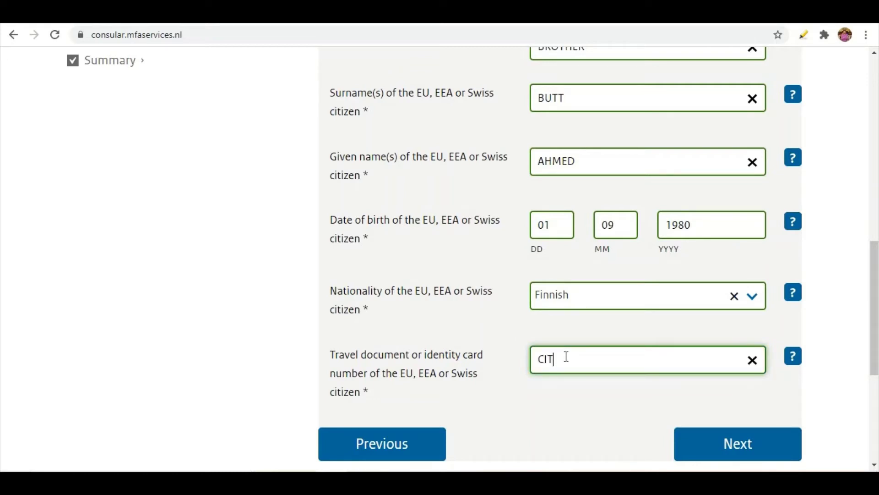
type("IZEN")
key("BackSpace")
key("BackSpace")
key("BackSpace")
key("BackSpace")
key("BackSpace")
key("BackSpace")
key("BackSpace")
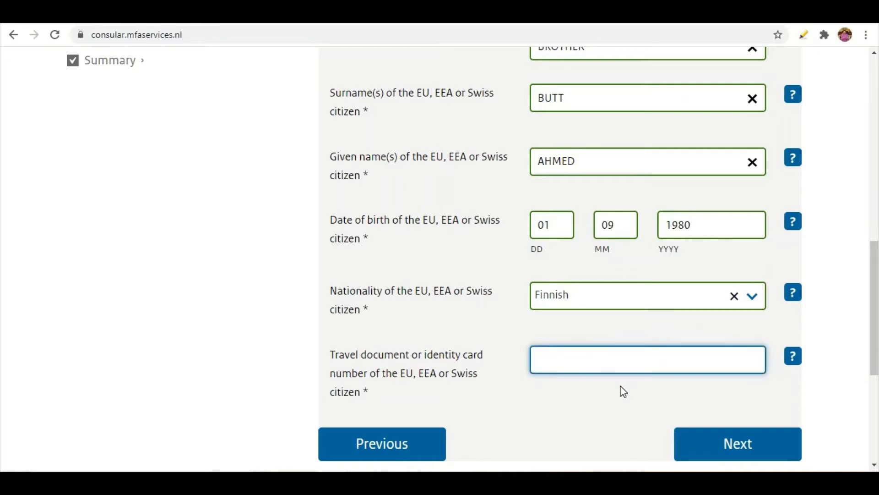
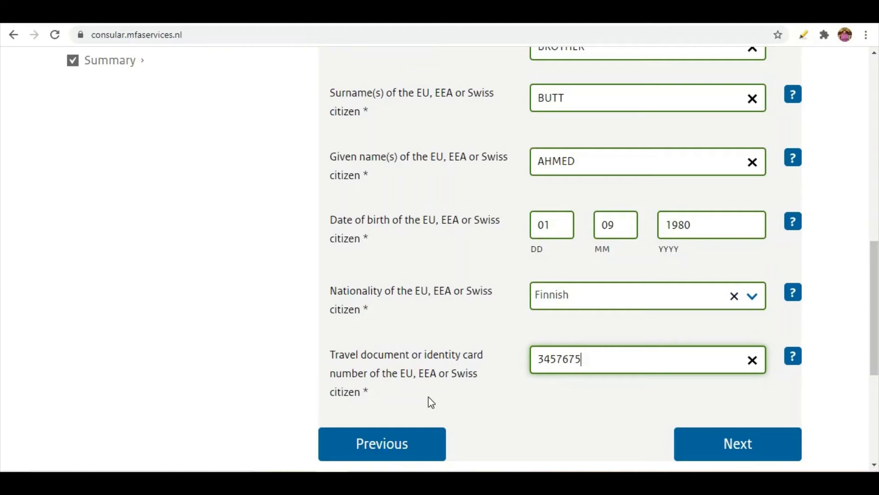
scroll(536, 399, "up", 3)
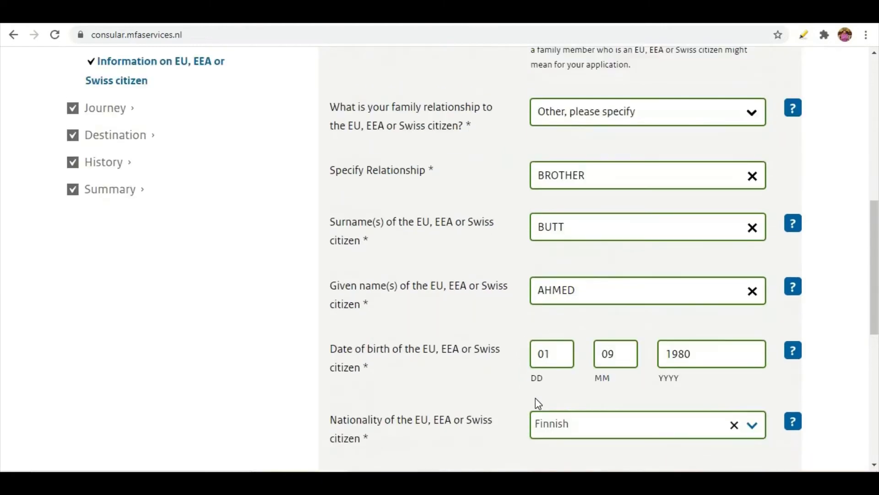
scroll(535, 397, "up", 3)
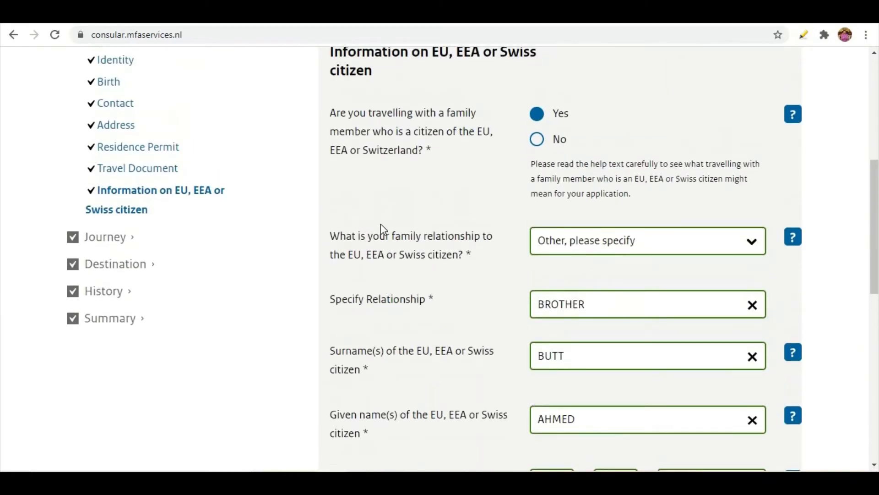
scroll(523, 243, "down", 8)
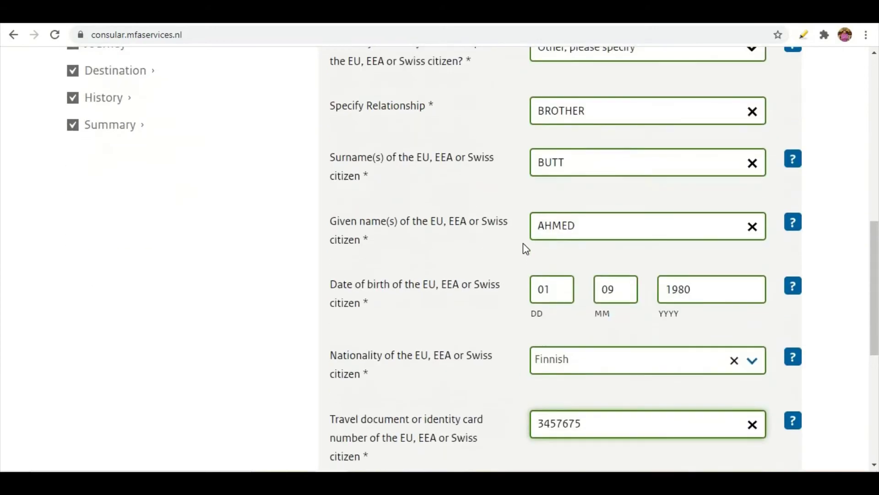
scroll(520, 180, "up", 7)
scroll(502, 320, "down", 9)
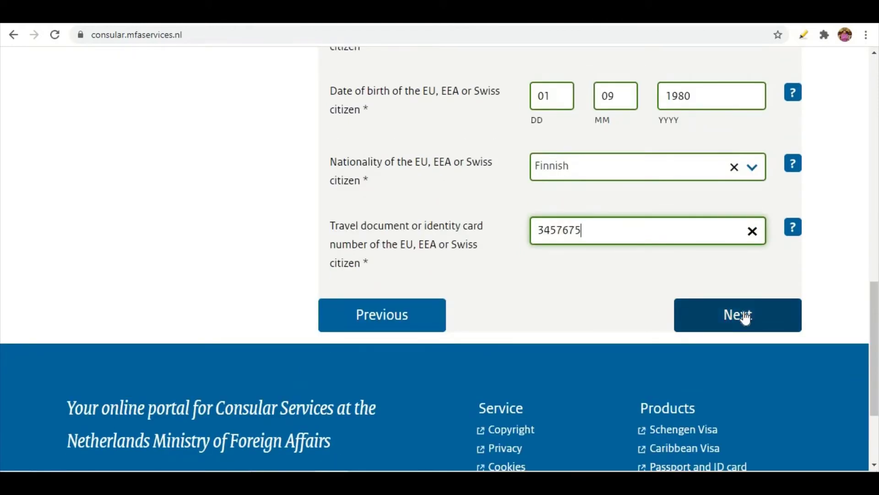
On the Journey page, answer Yes to the final destination being inside the Schengen area, then continue
left_click(741, 315)
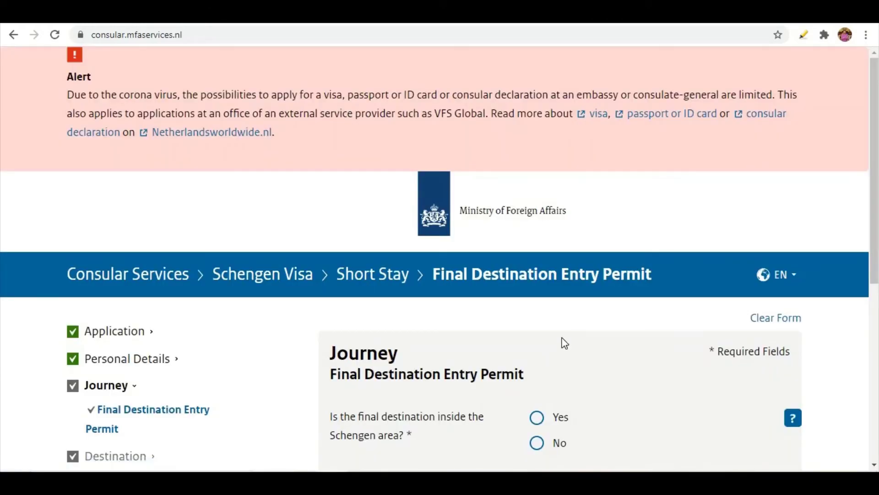
scroll(564, 343, "down", 3)
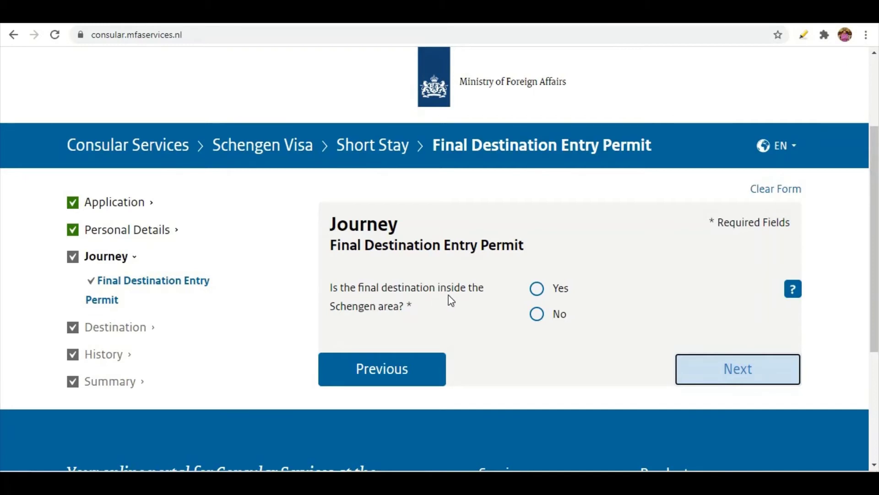
left_click(540, 293)
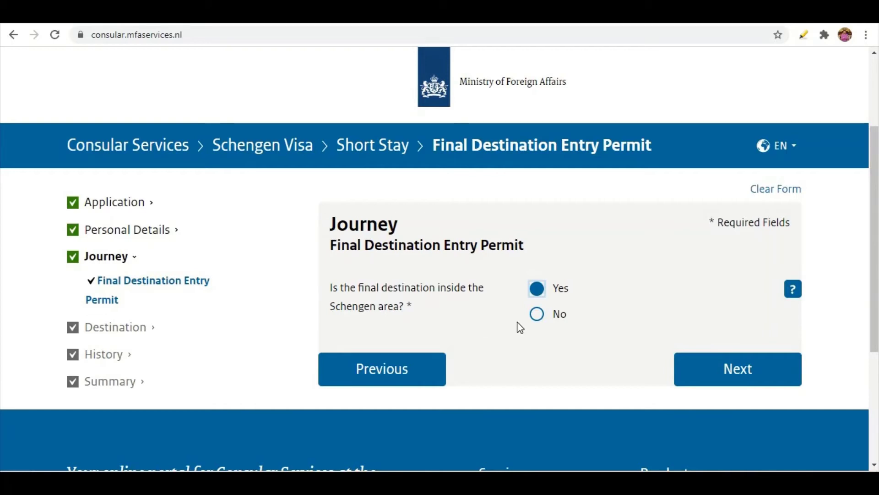
left_click(544, 315)
scroll(473, 402, "down", 3)
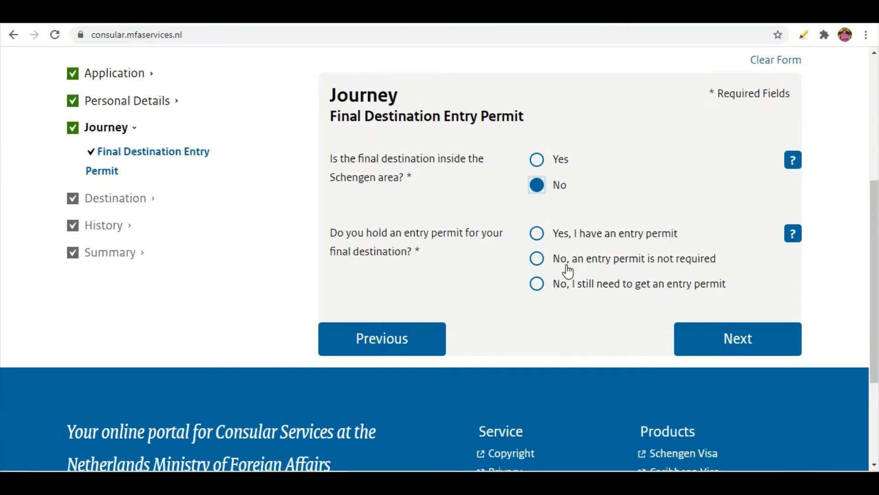
left_click(537, 235)
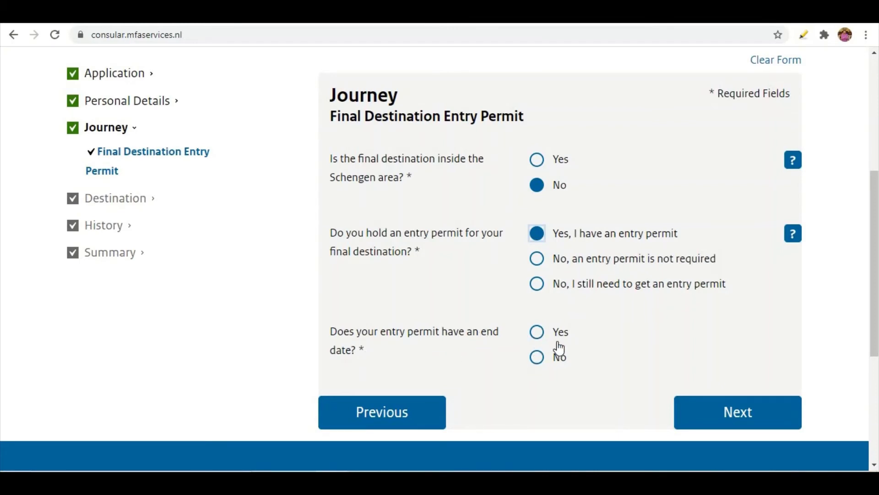
left_click(535, 165)
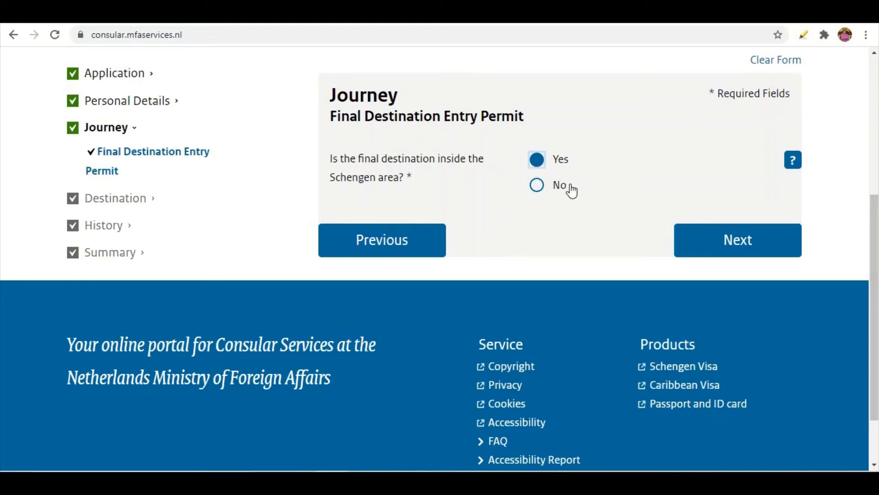
left_click(723, 243)
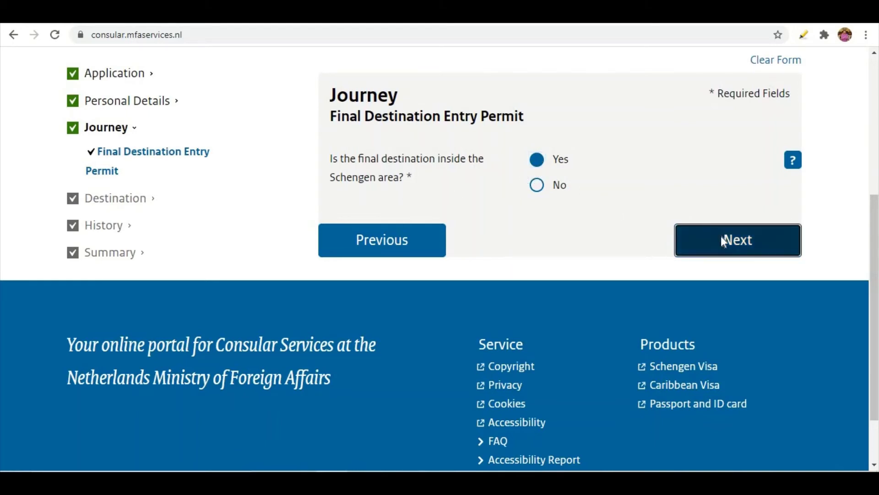
Tick Tourism and Visiting family or friends as journey purposes and proceed to Travel Dates
scroll(486, 280, "down", 4)
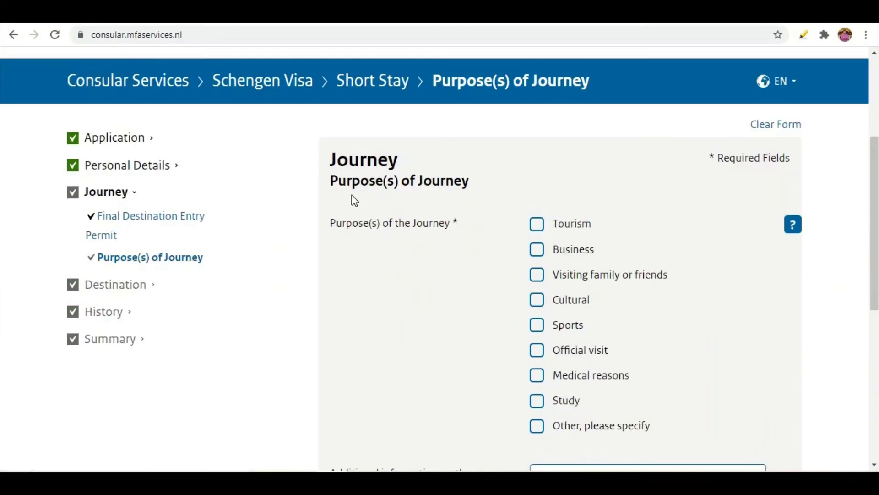
left_click(537, 277)
left_click(538, 227)
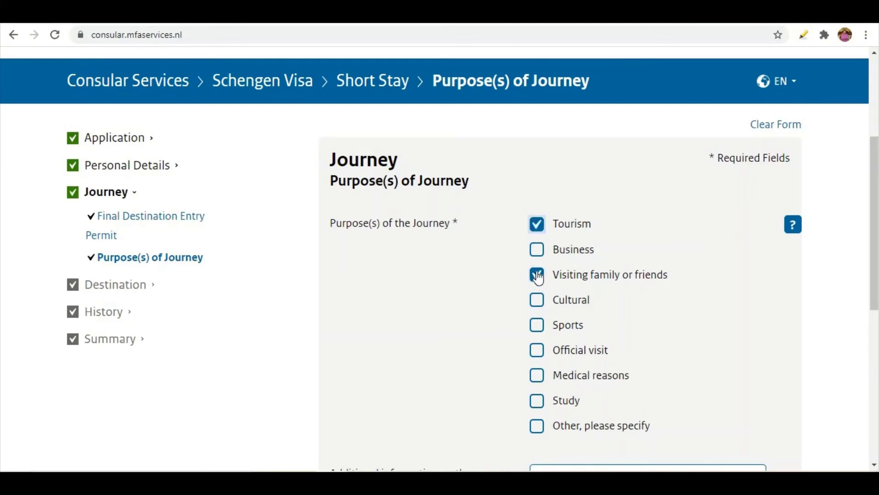
scroll(540, 224, "down", 3)
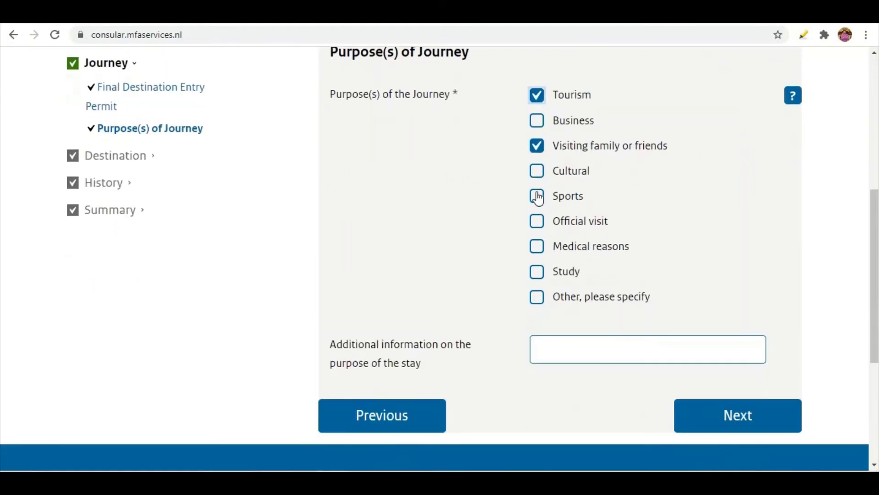
left_click(591, 349)
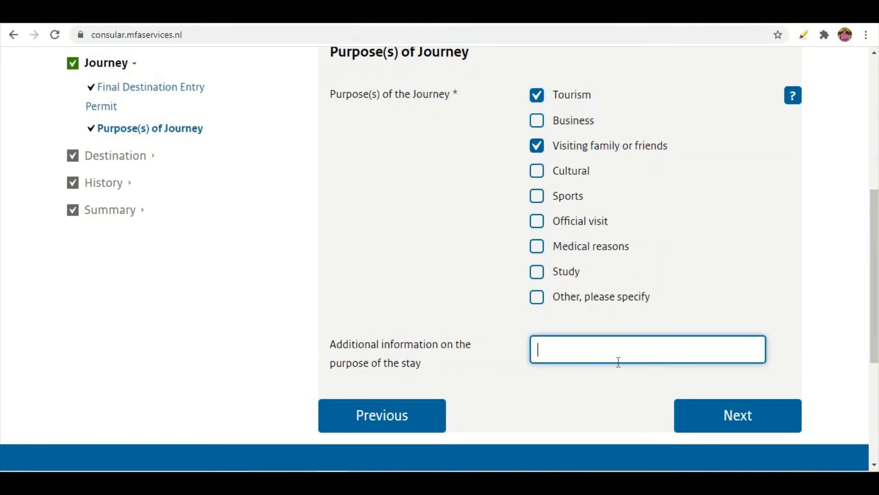
left_click(724, 418)
scroll(549, 337, "down", 4)
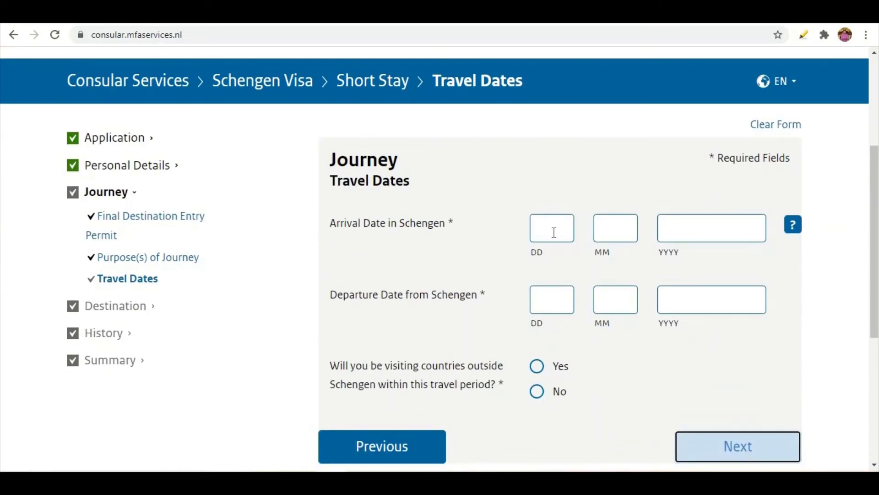
Enter arrival date 01042021 and departure date 16042021 for the Schengen stay
left_click(554, 230)
type("01")
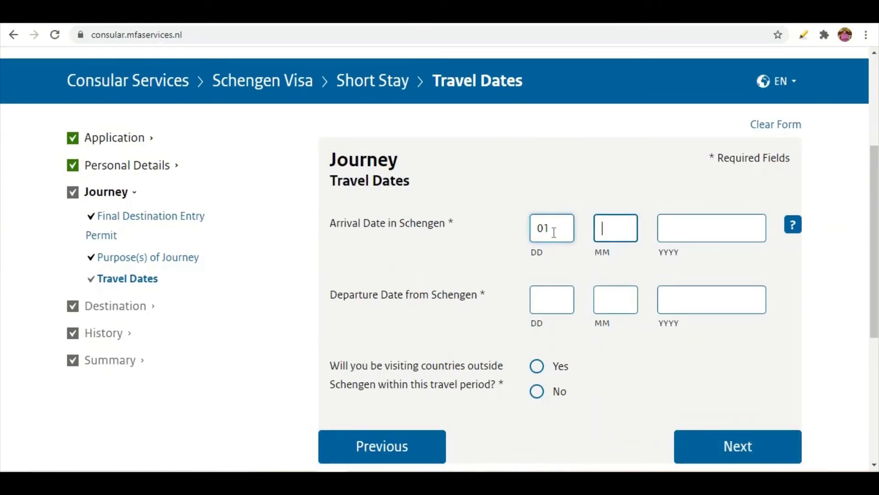
type("04")
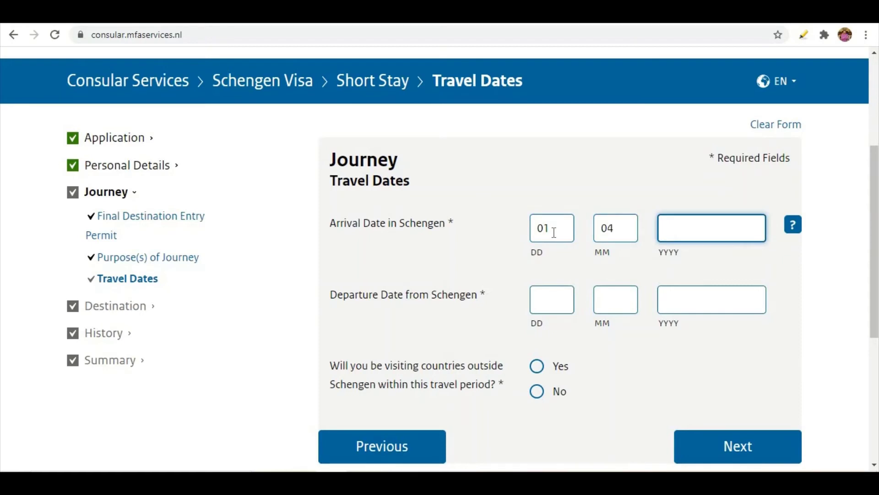
type("2021")
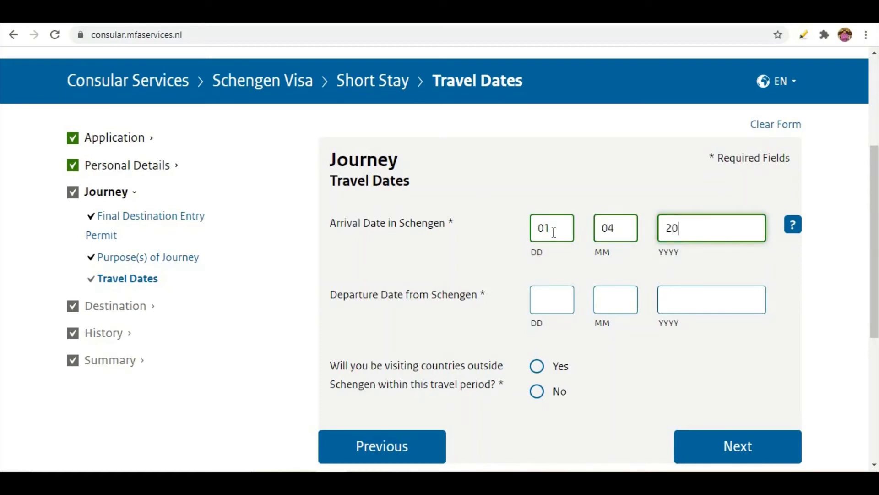
left_click(548, 301)
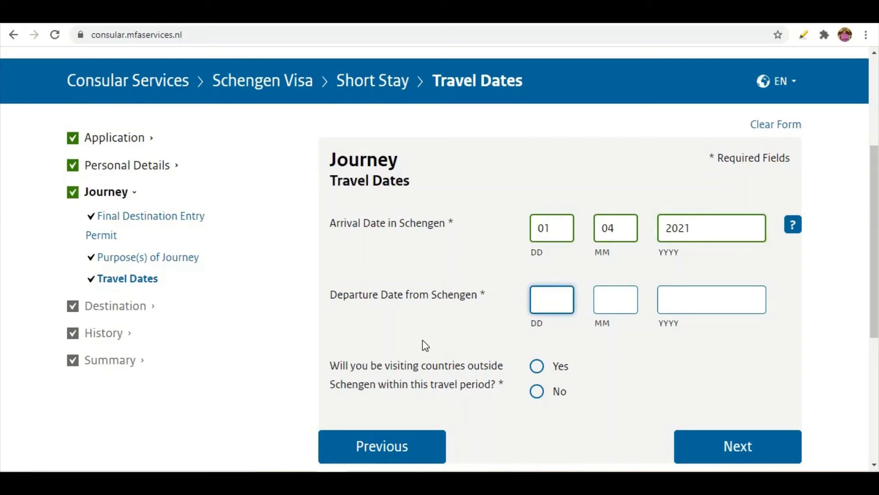
type("160")
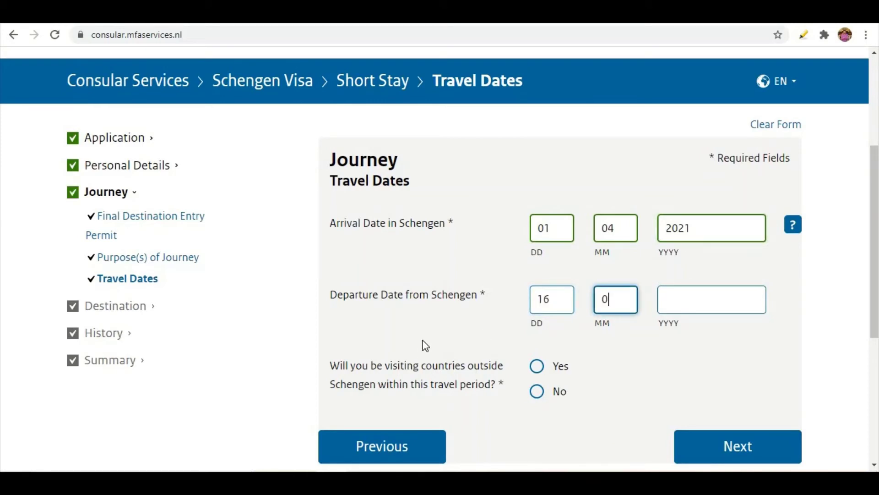
type("42021")
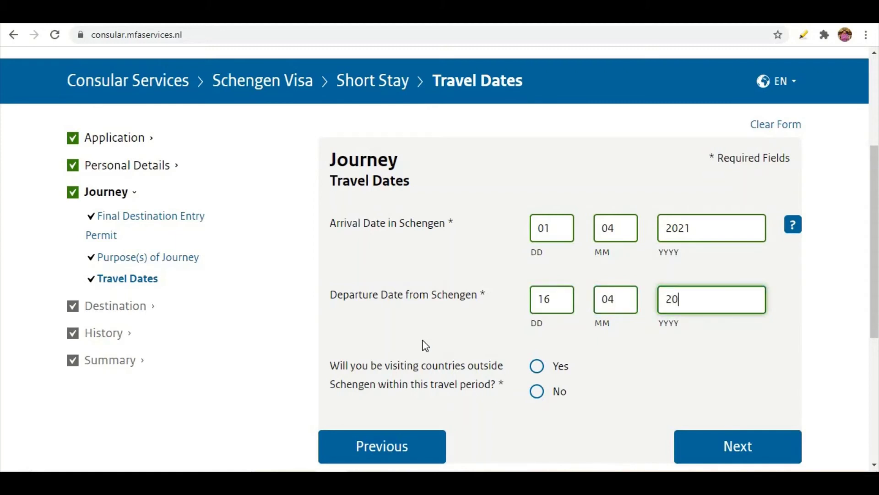
scroll(426, 345, "down", 1)
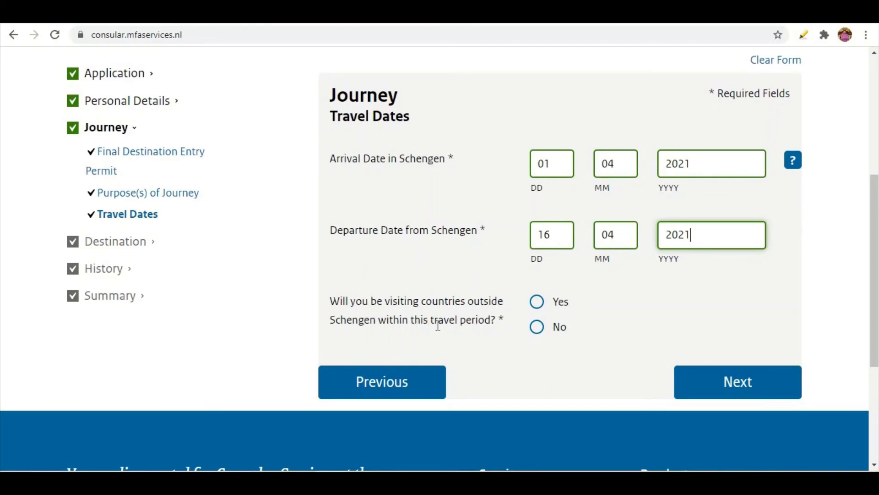
Answer No to visiting non-Schengen countries on the 16-day trip and proceed to Type of Visa
left_click(533, 304)
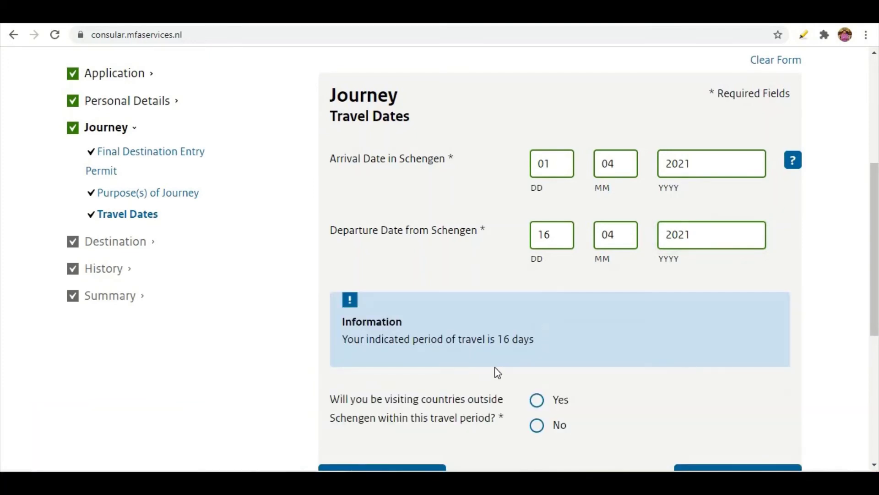
scroll(489, 362, "down", 3)
scroll(489, 334, "up", 3)
left_click(538, 401)
scroll(534, 381, "down", 3)
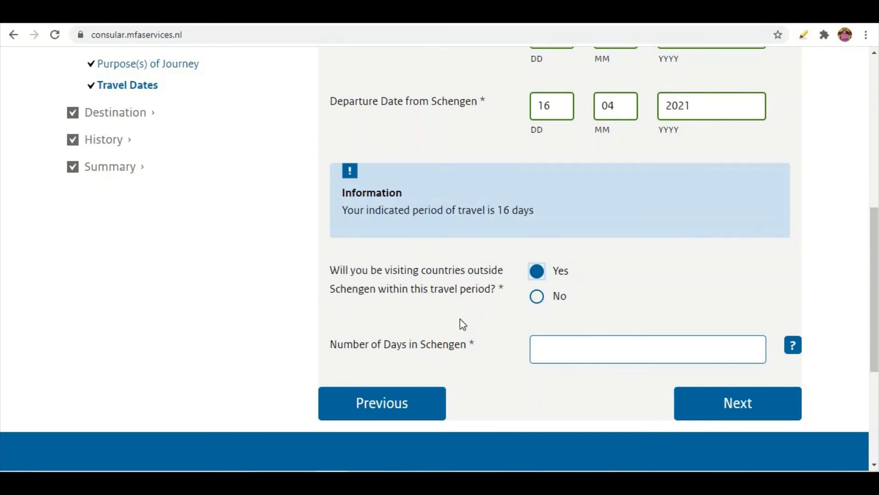
scroll(463, 324, "up", 1)
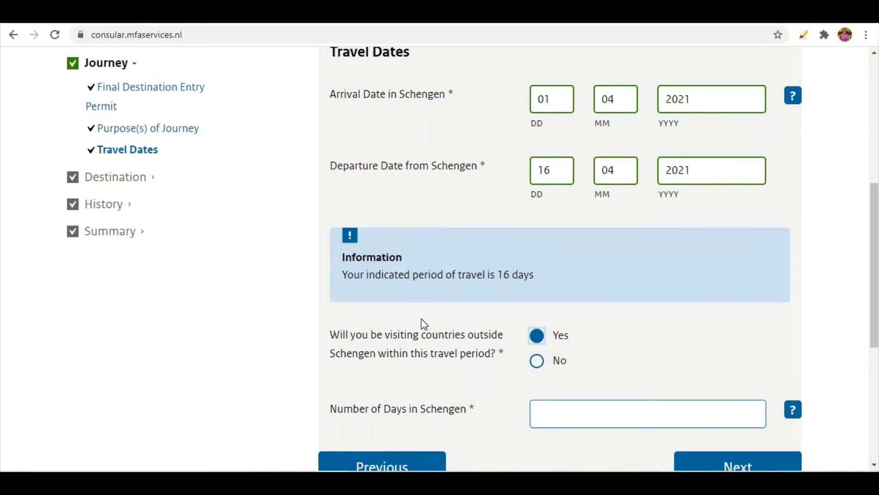
scroll(421, 319, "down", 1)
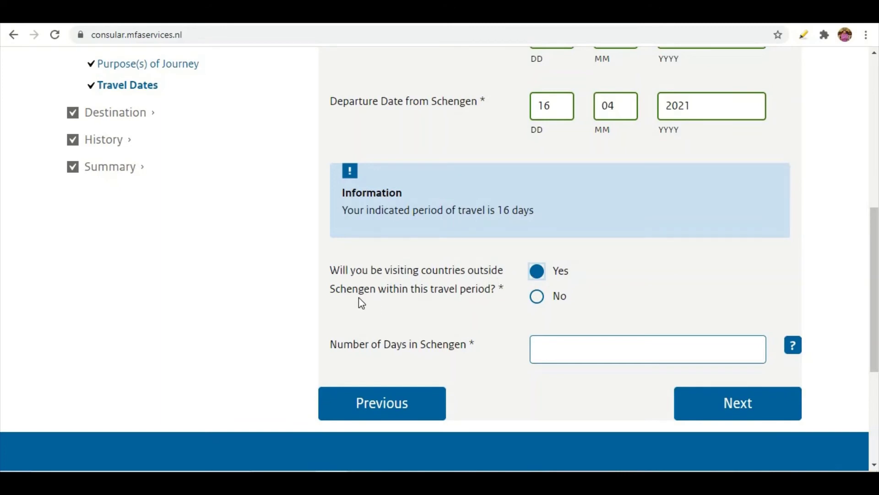
left_click(536, 300)
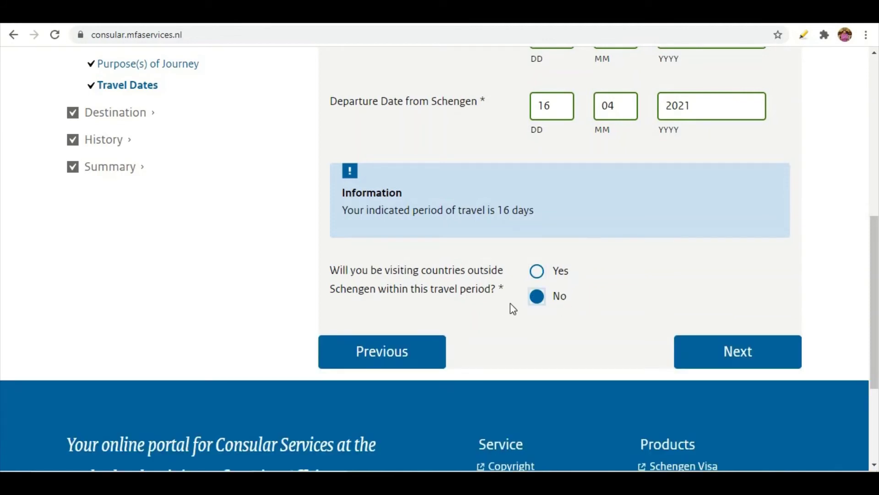
left_click(537, 272)
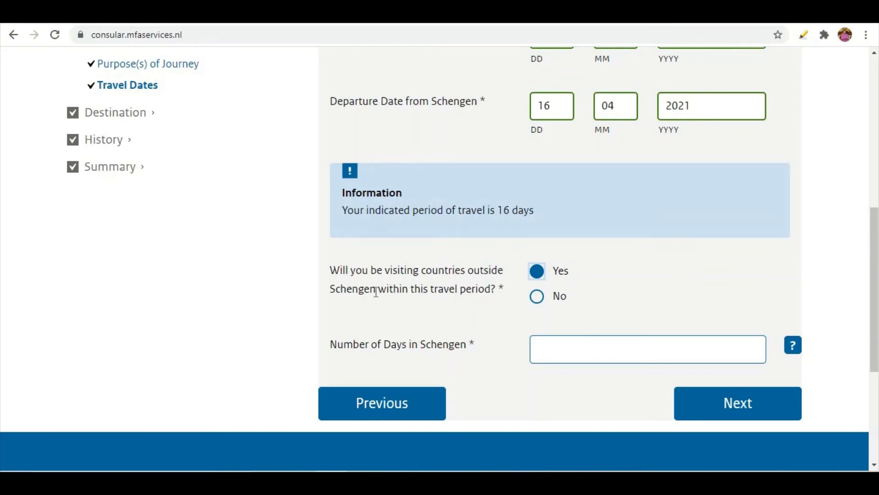
left_click(537, 297)
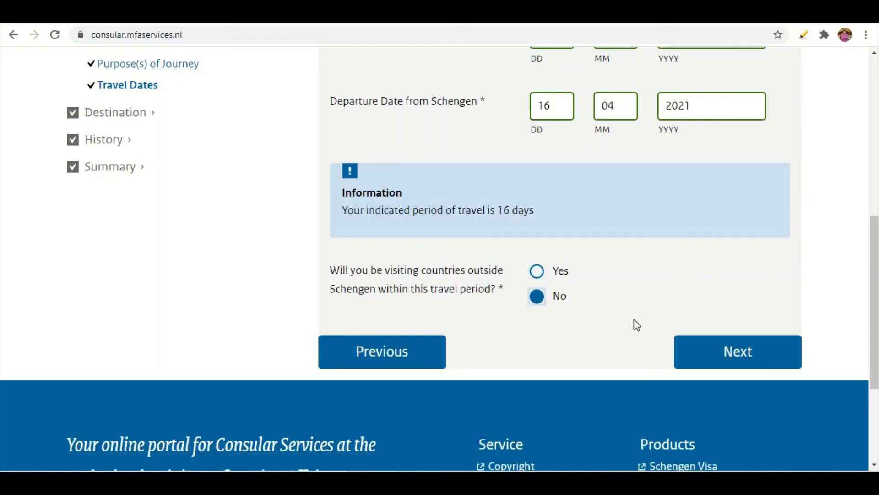
left_click(724, 356)
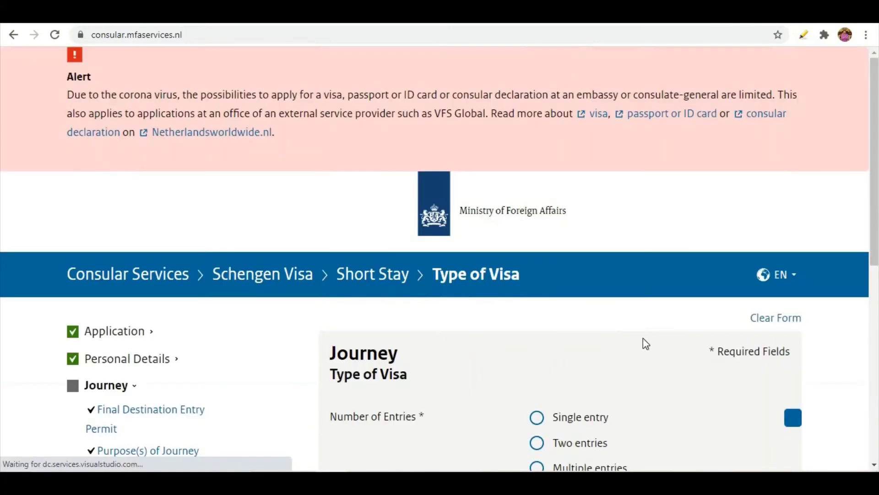
Choose Single entry under Number of Entries and go on to Member State of First Entry
scroll(540, 293, "down", 3)
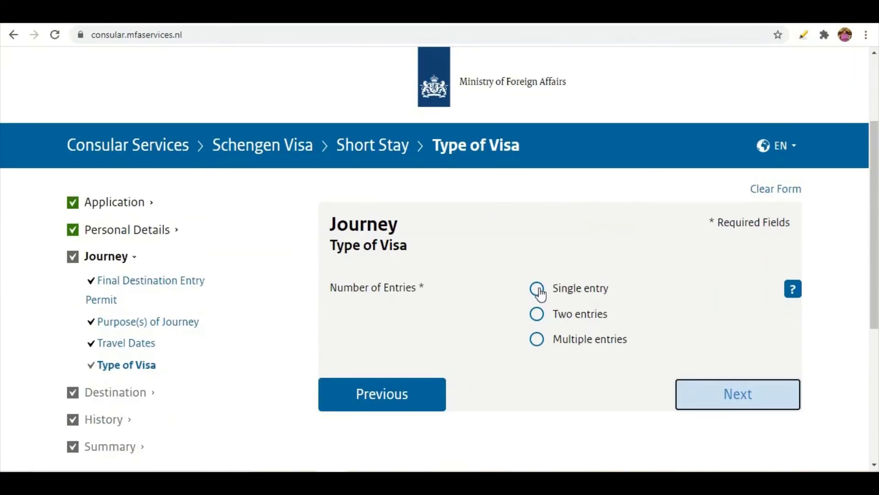
scroll(398, 247, "down", 1)
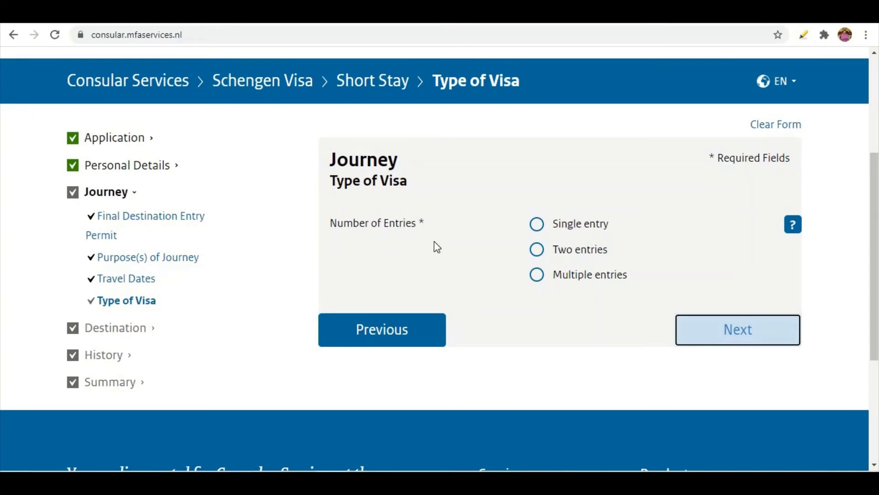
left_click(538, 229)
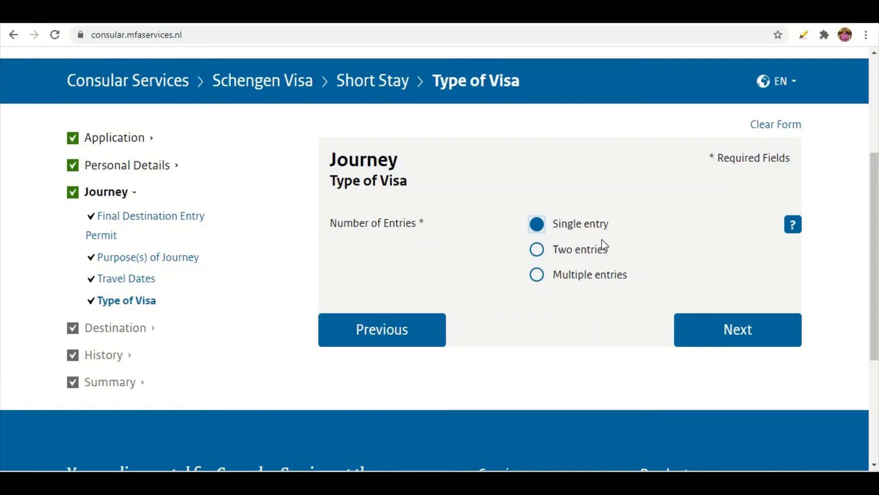
left_click(731, 337)
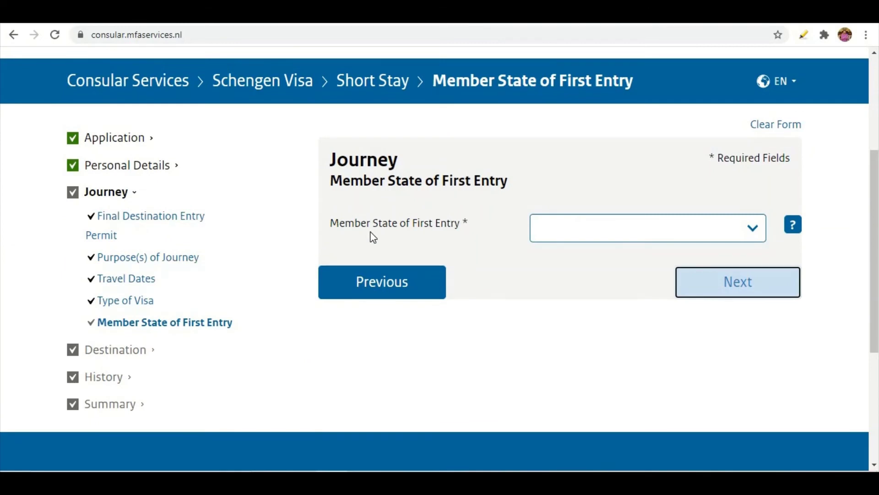
Pick Finland as the Member State of First Entry and continue to the destination question
left_click(574, 231)
scroll(581, 293, "down", 8)
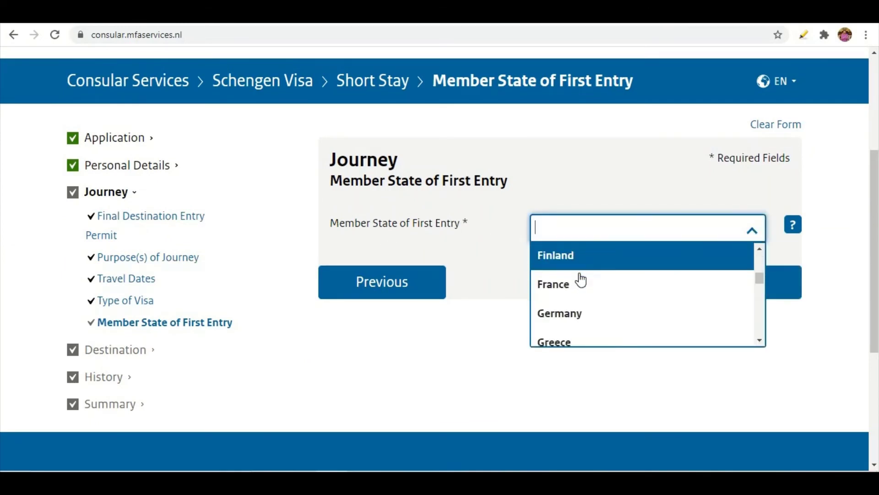
scroll(586, 320, "down", 6)
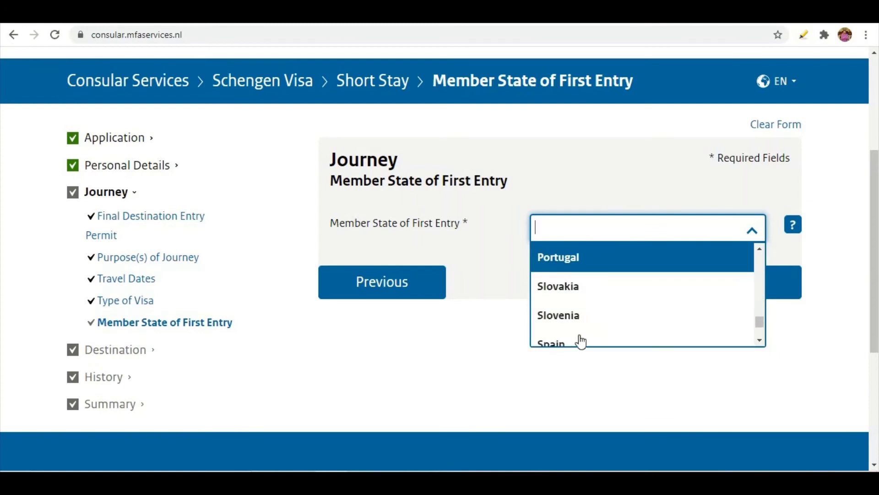
scroll(581, 302, "down", 1)
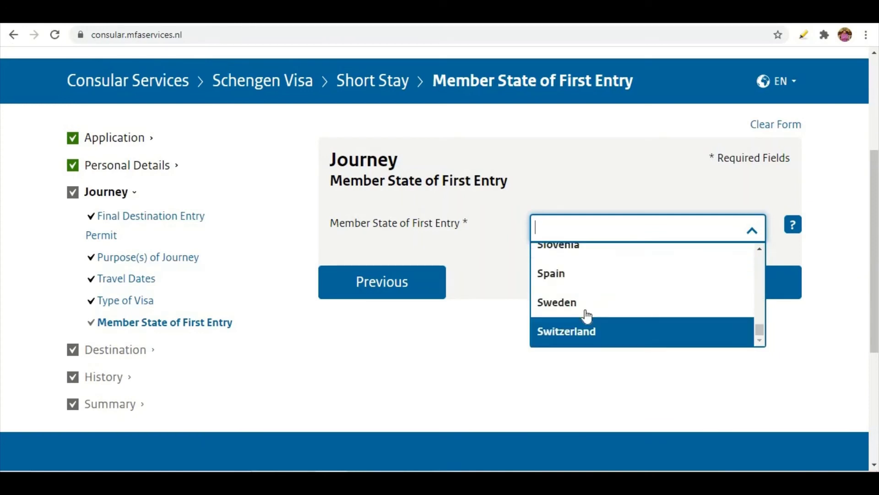
scroll(584, 293, "up", 3)
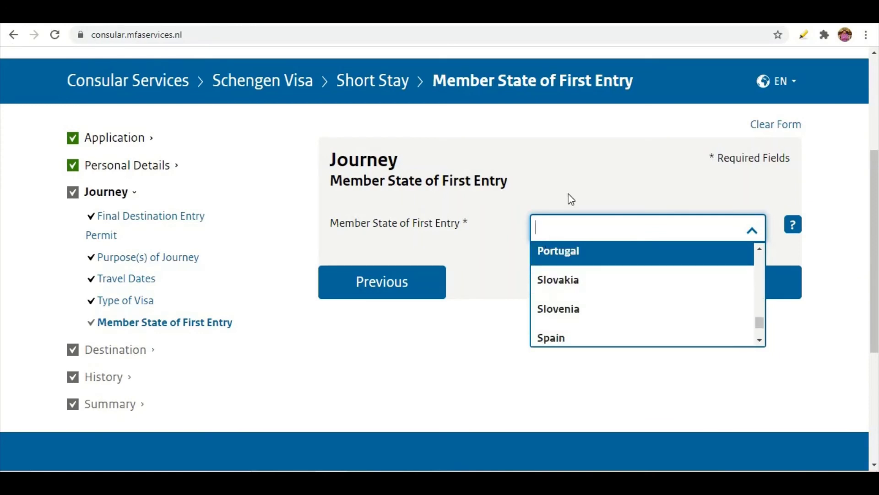
type("Fi")
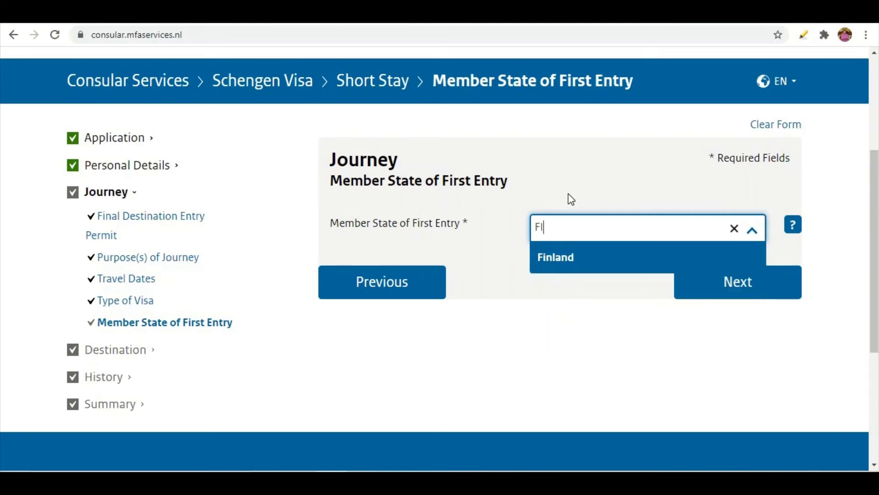
left_click(576, 259)
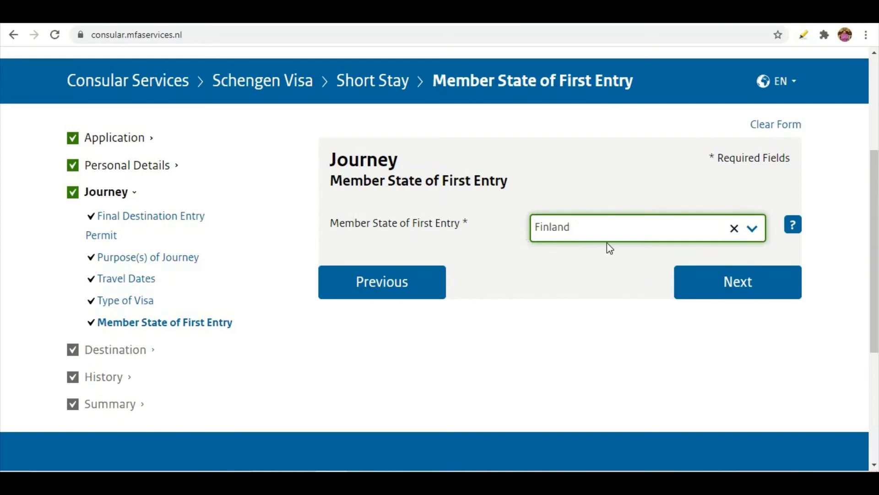
left_click(730, 297)
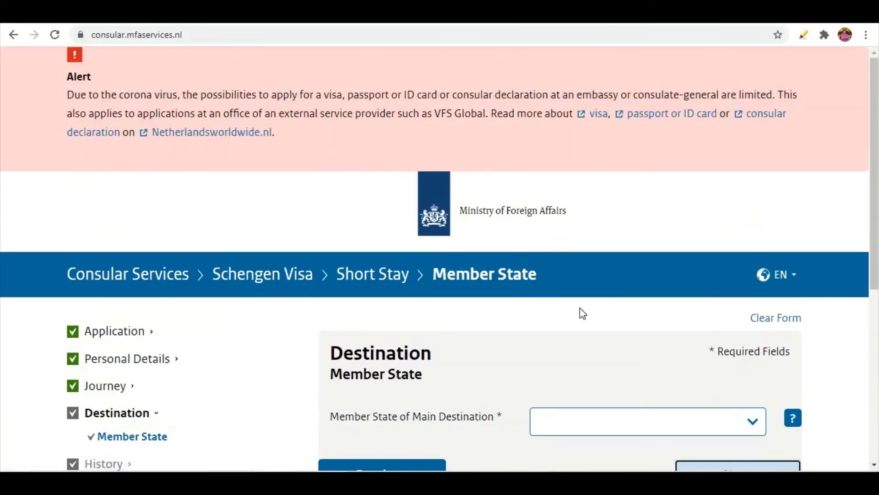
Pick Finland as the Member State of Main Destination and continue to Another Visit
scroll(578, 308, "down", 3)
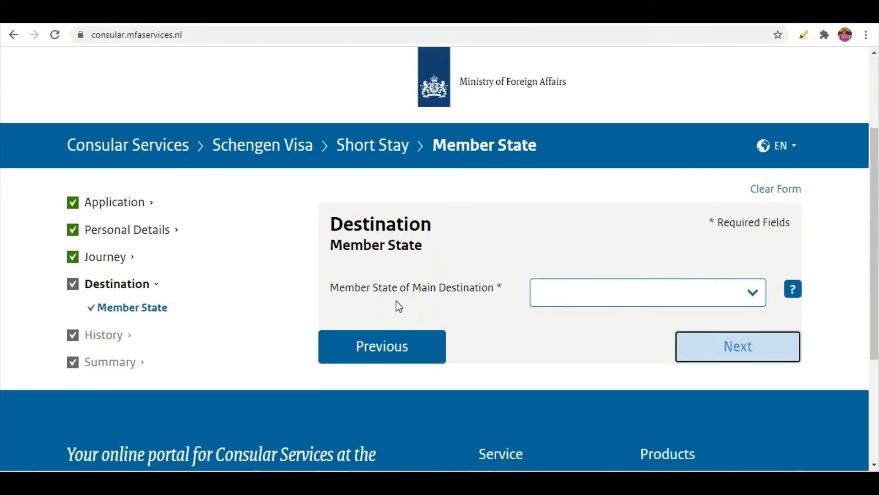
left_click(586, 292)
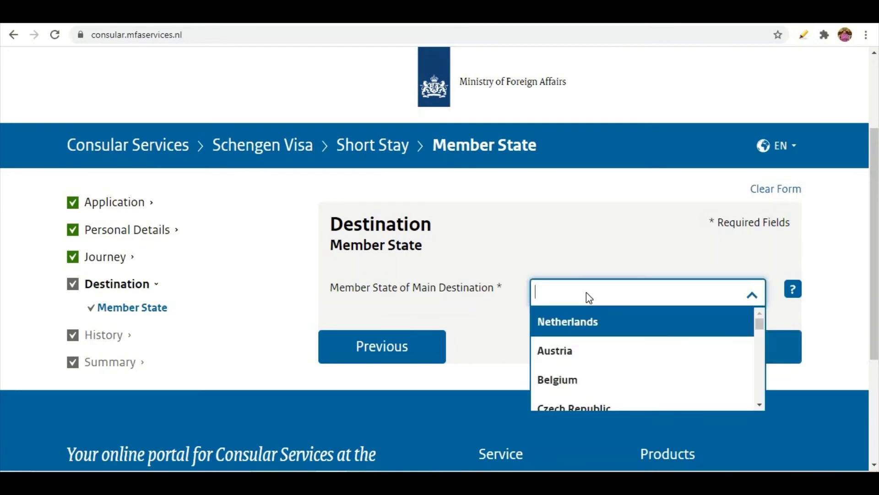
scroll(583, 352, "down", 4)
scroll(583, 338, "down", 8)
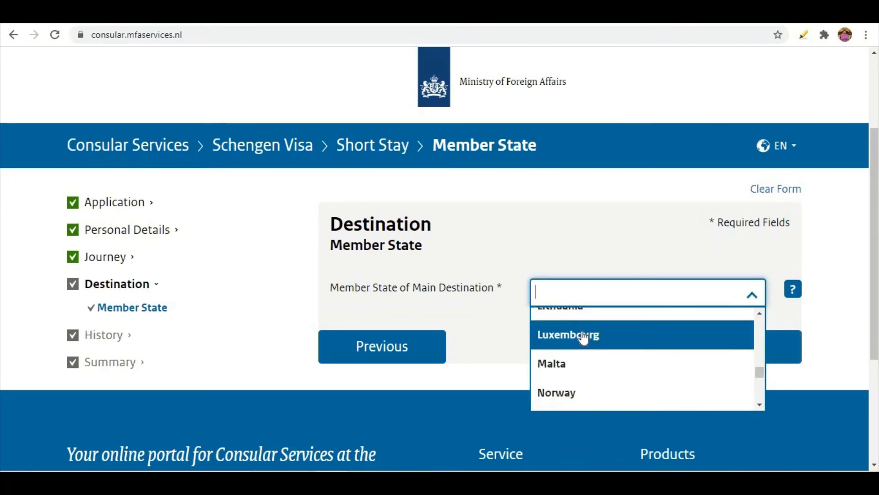
scroll(580, 361, "down", 1)
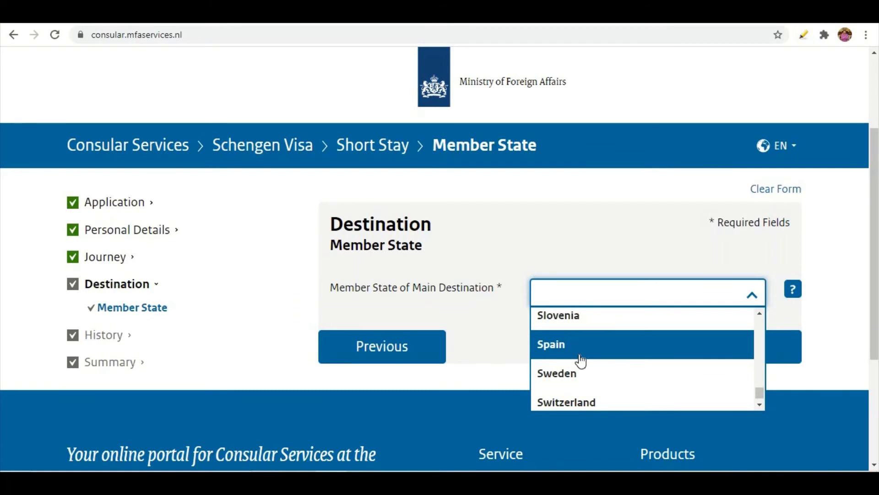
type("F")
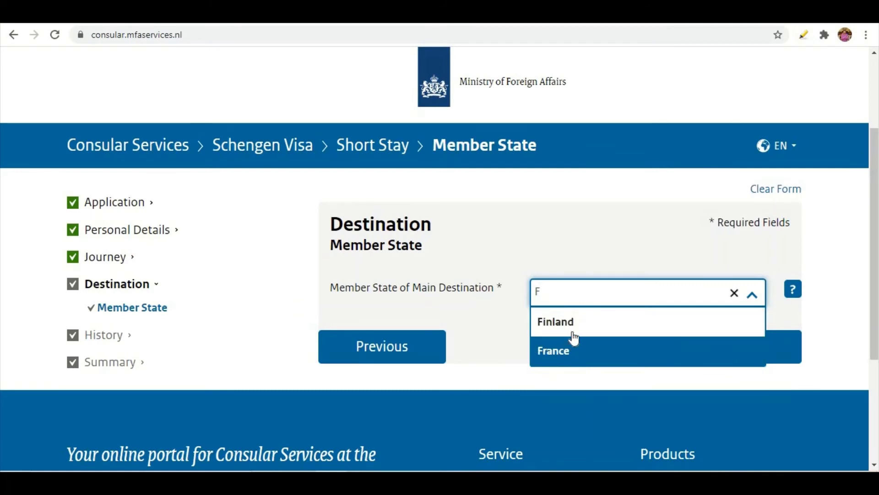
left_click(571, 330)
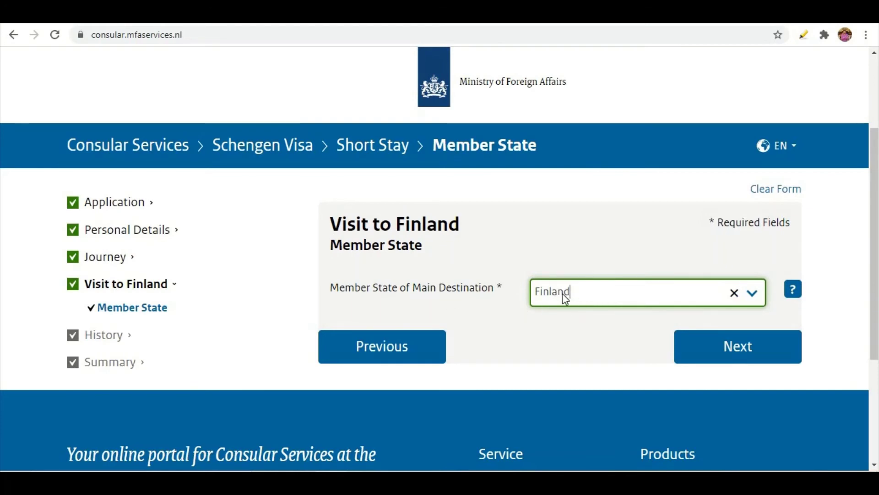
left_click(712, 354)
Answer No to visiting another Schengen member state and continue to Fingerprints
scroll(613, 301, "down", 4)
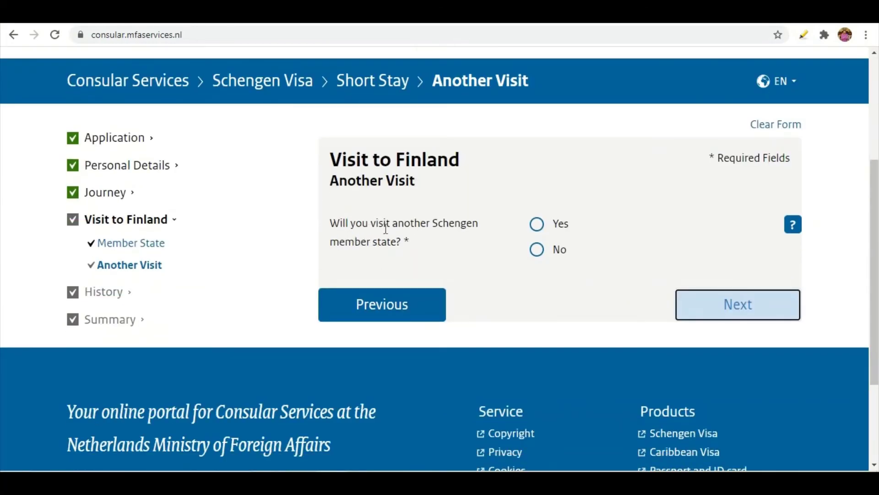
left_click(537, 231)
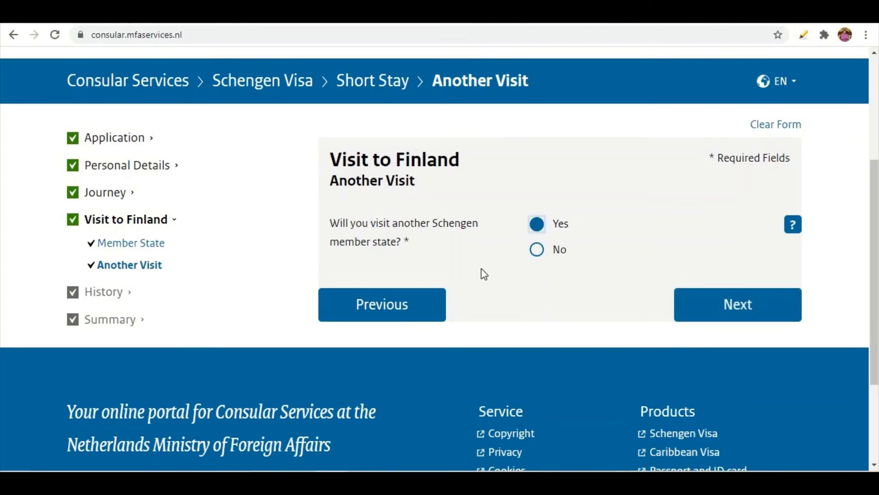
left_click(538, 250)
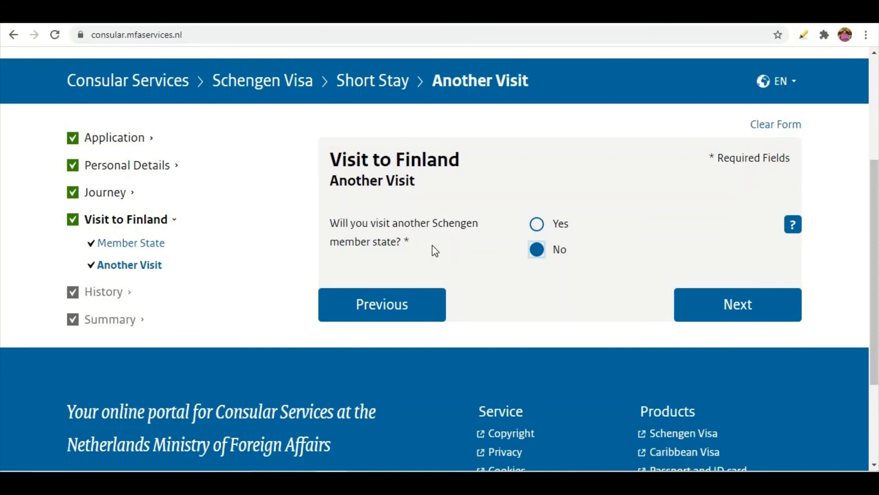
left_click(704, 306)
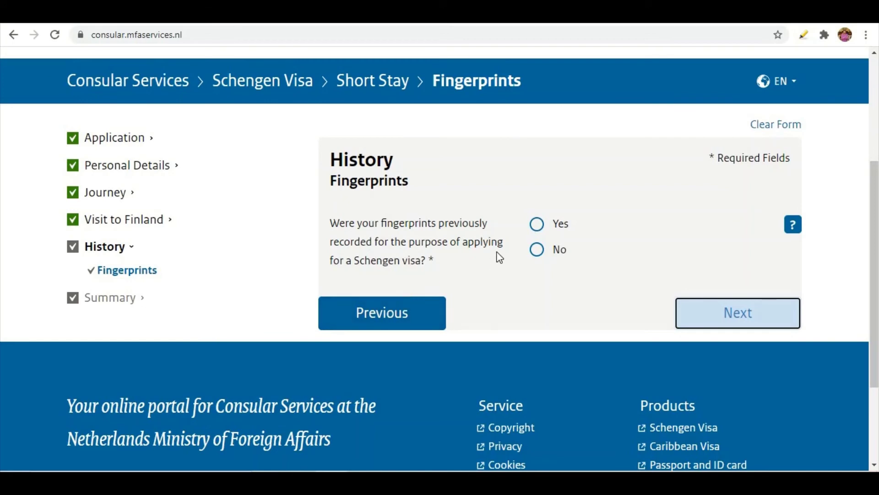
Answer Yes to prior fingerprints, dated 01-02-2018, and enter the previous visa sticker number
left_click(541, 230)
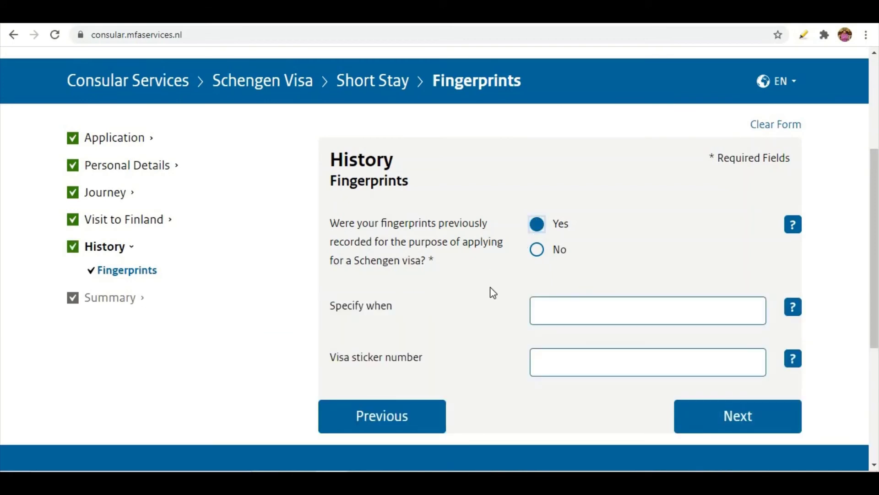
left_click(558, 312)
type("01")
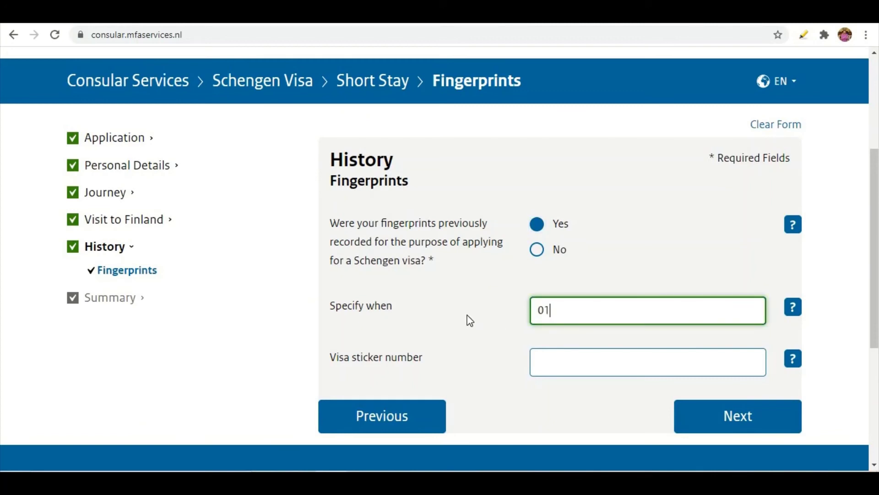
type("-0")
type("2-2018")
left_click(579, 363)
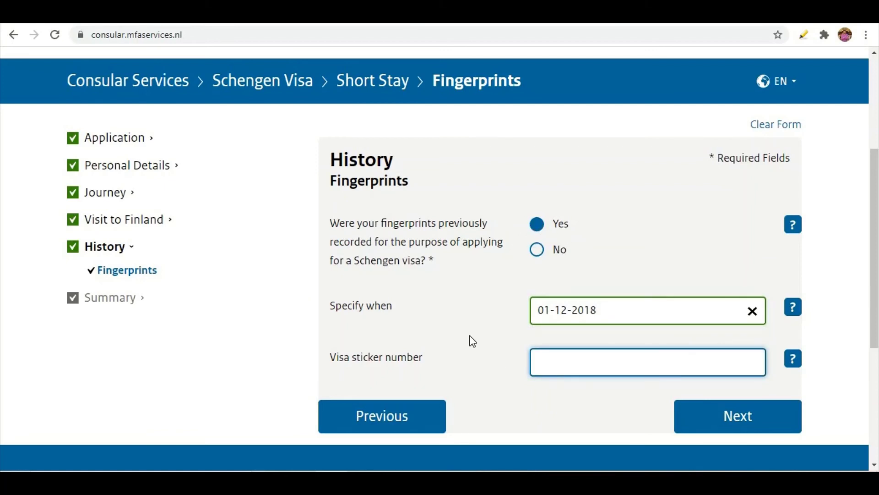
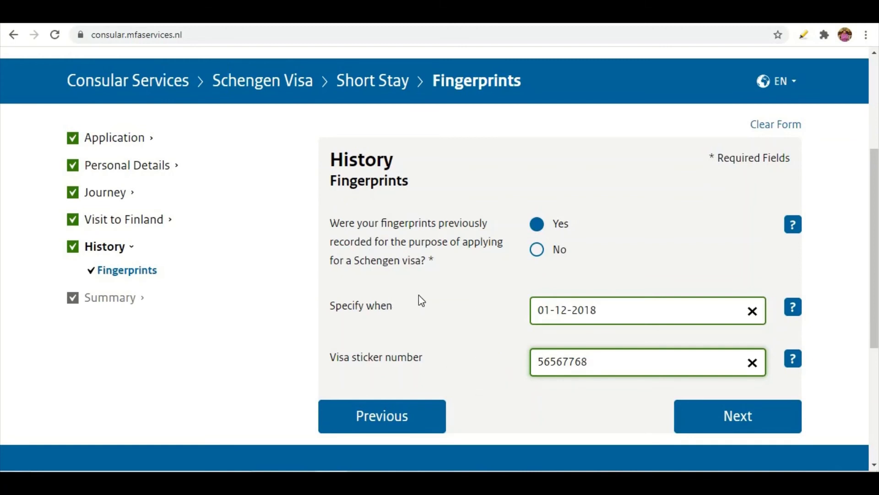
double_click(433, 260)
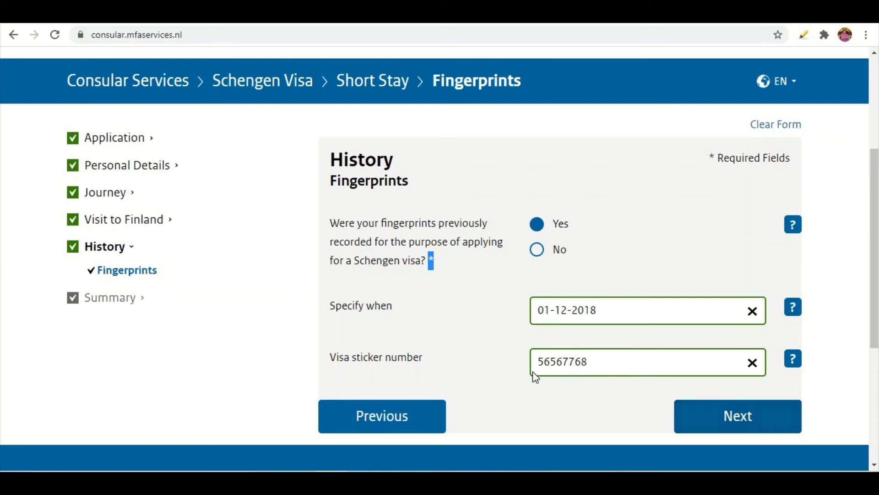
Submit the travel history step and scroll the review summary down to the Fingerprints answers
left_click(736, 416)
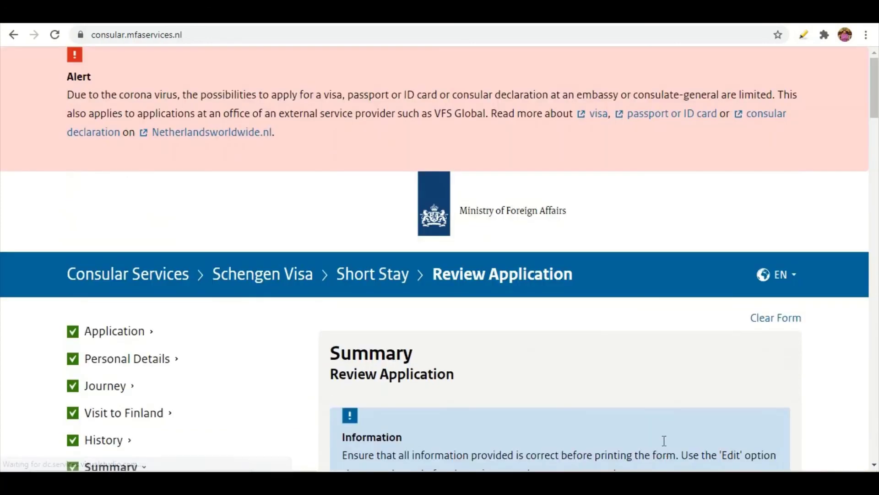
scroll(593, 384, "down", 7)
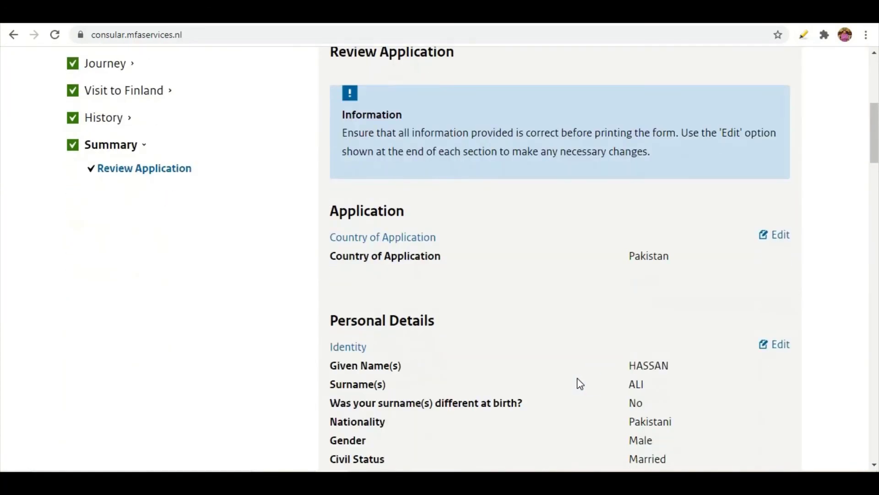
scroll(524, 298, "up", 4)
scroll(498, 259, "down", 3)
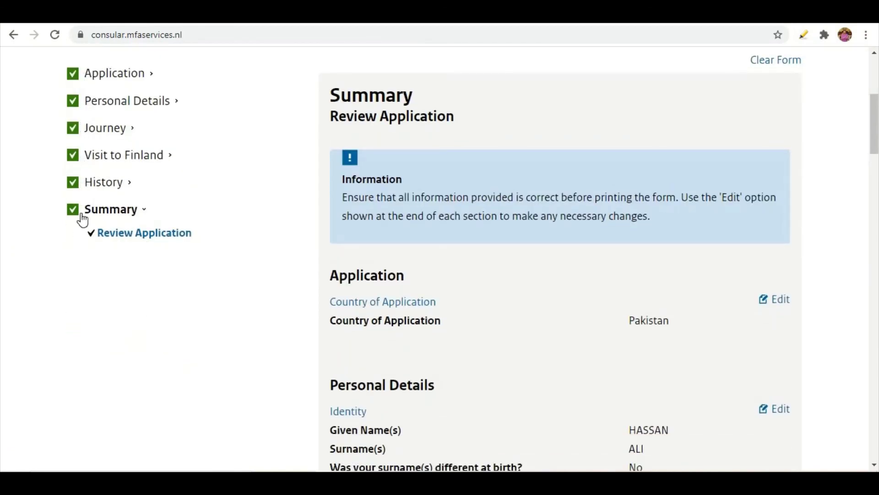
scroll(89, 208, "up", 3)
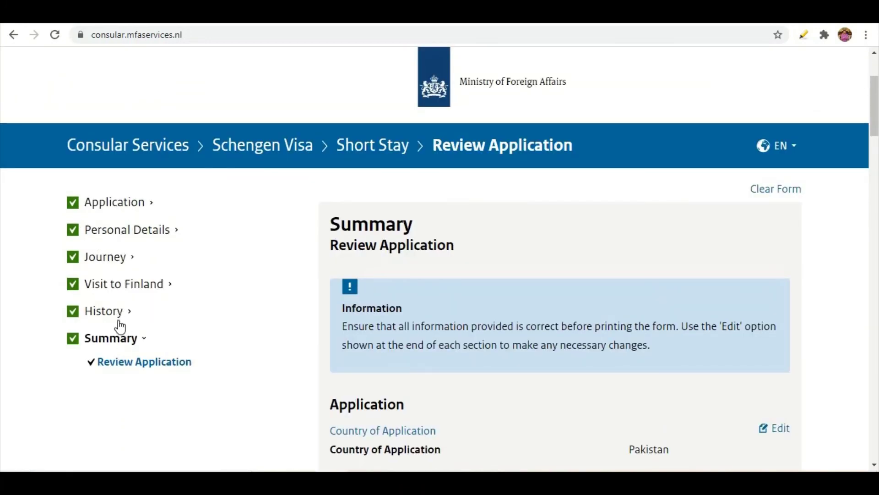
scroll(413, 279, "down", 1)
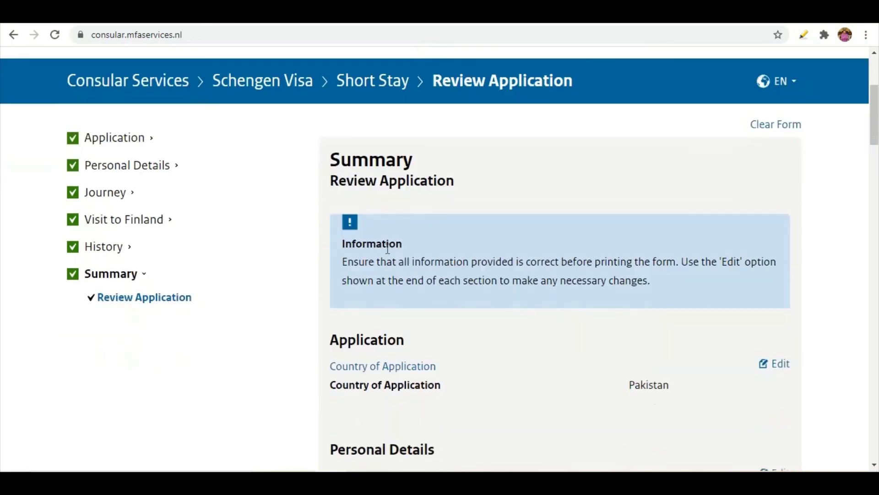
scroll(446, 245, "down", 8)
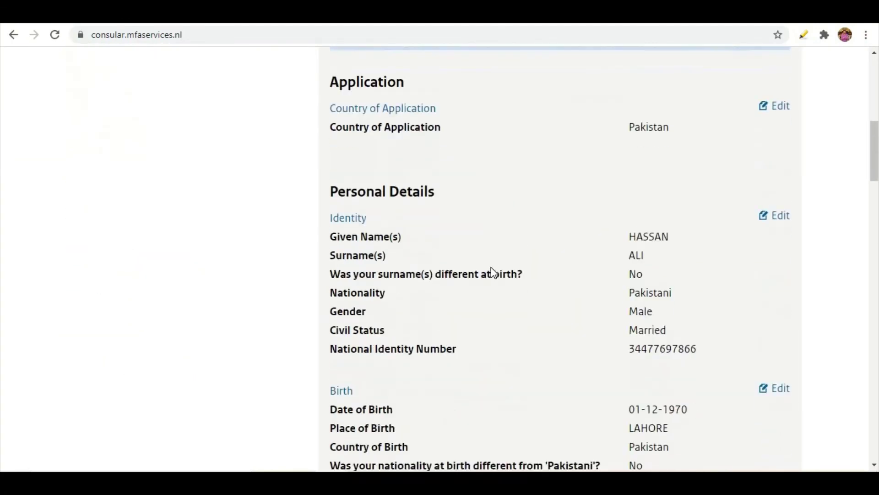
scroll(547, 258, "down", 15)
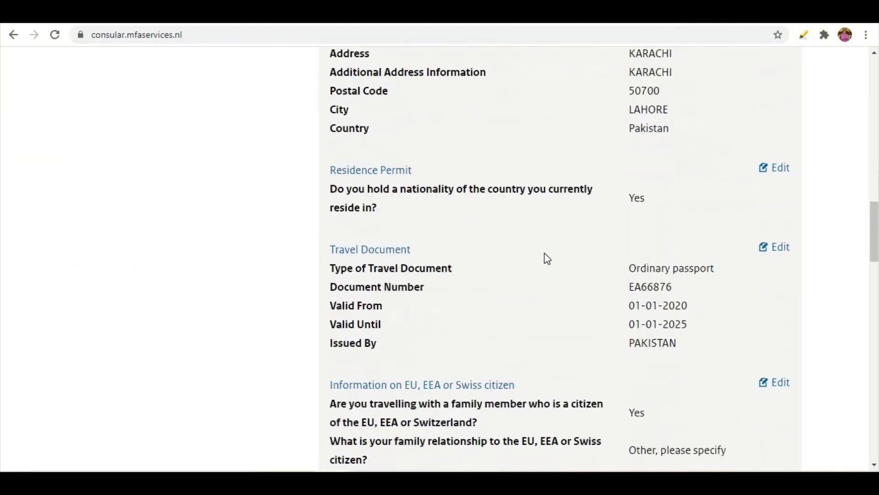
scroll(547, 259, "down", 10)
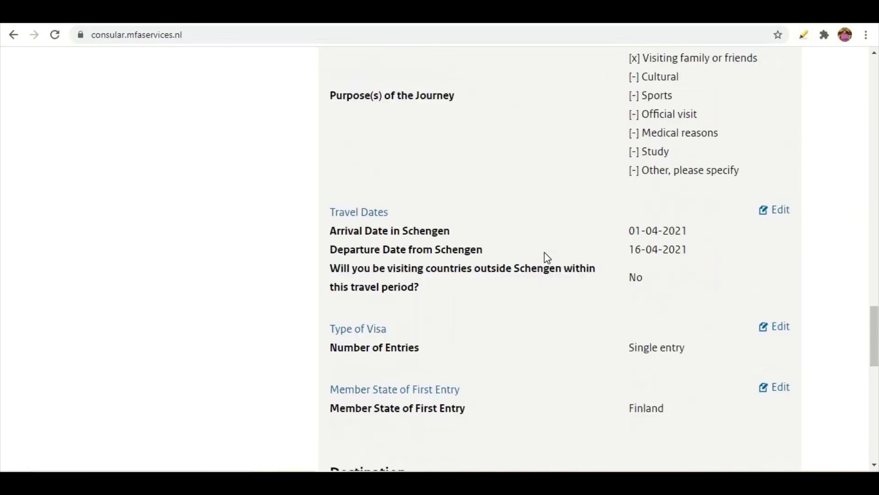
scroll(547, 259, "down", 12)
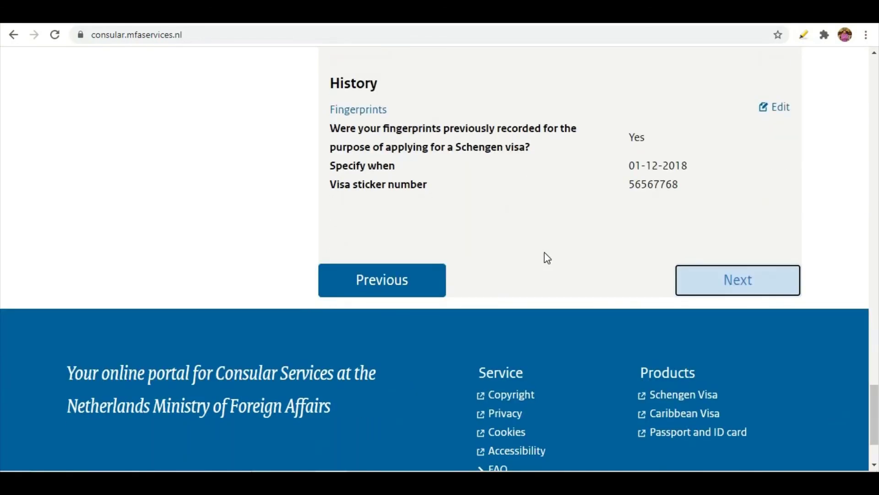
scroll(547, 259, "up", 1)
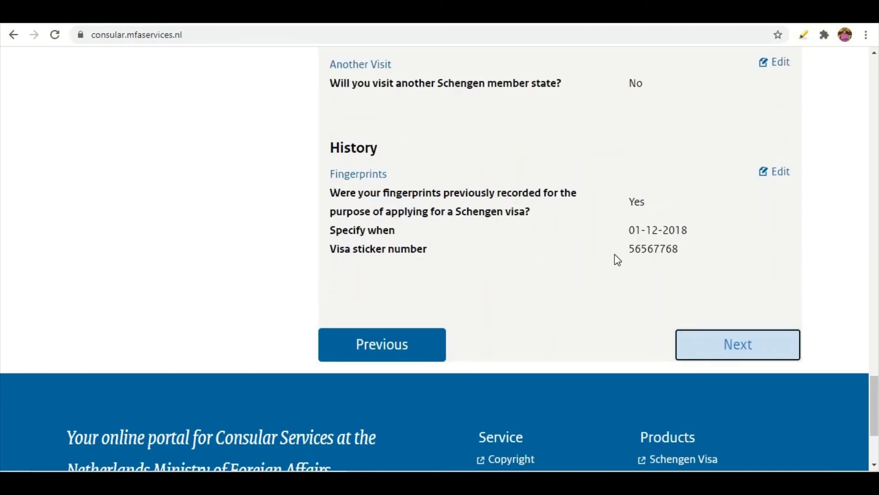
scroll(614, 254, "up", 5)
scroll(551, 245, "up", 4)
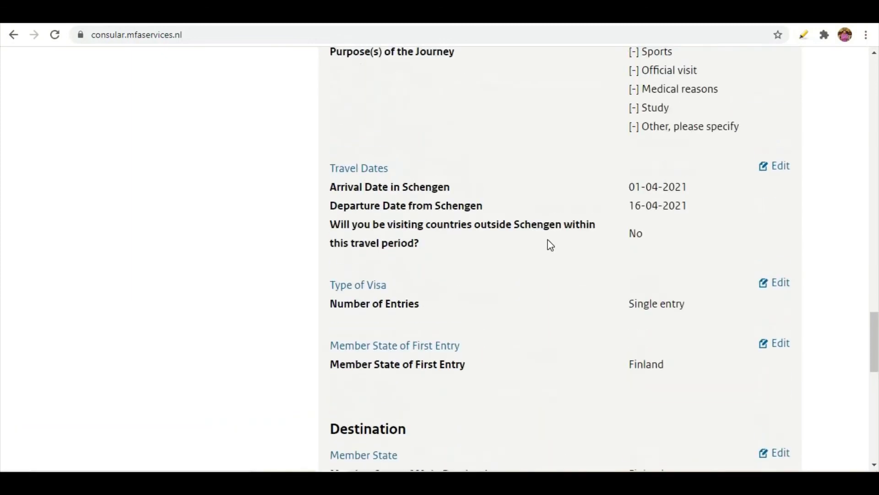
scroll(551, 245, "up", 7)
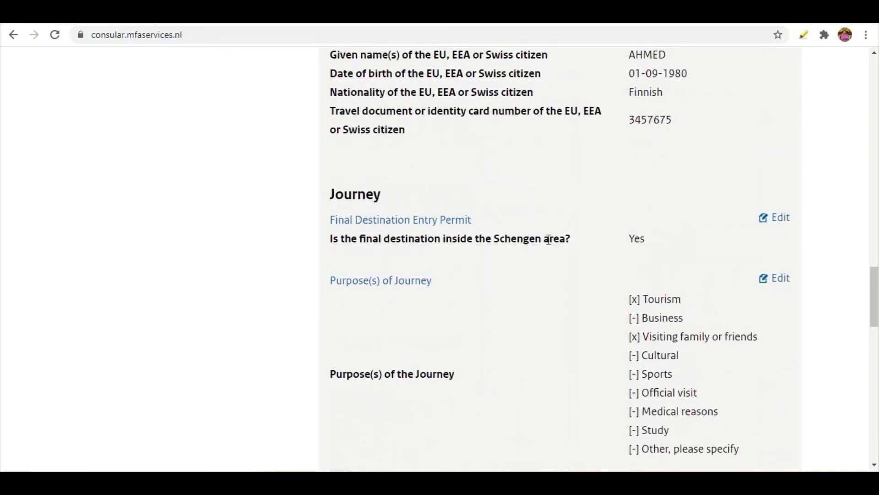
scroll(620, 282, "up", 3)
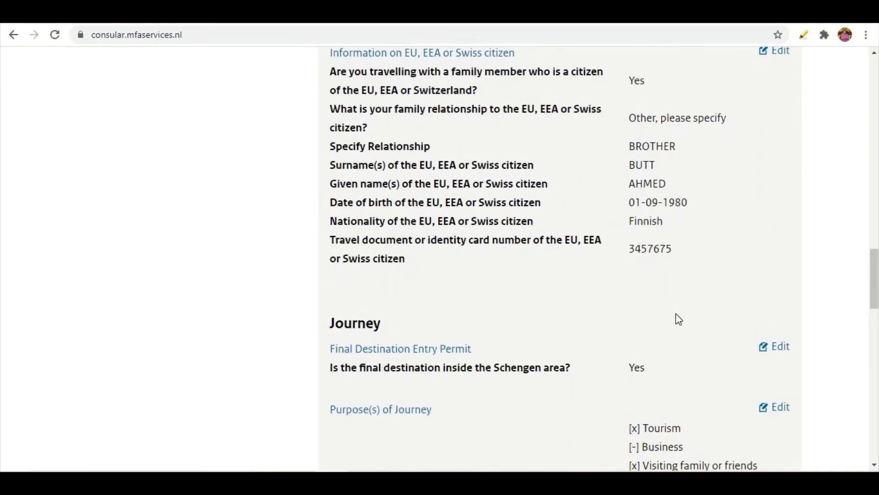
scroll(786, 354, "down", 1)
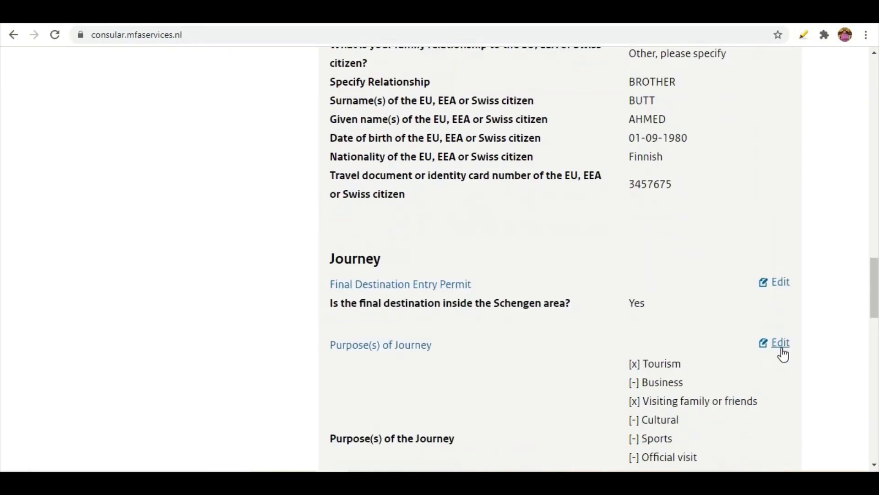
scroll(717, 294, "up", 2)
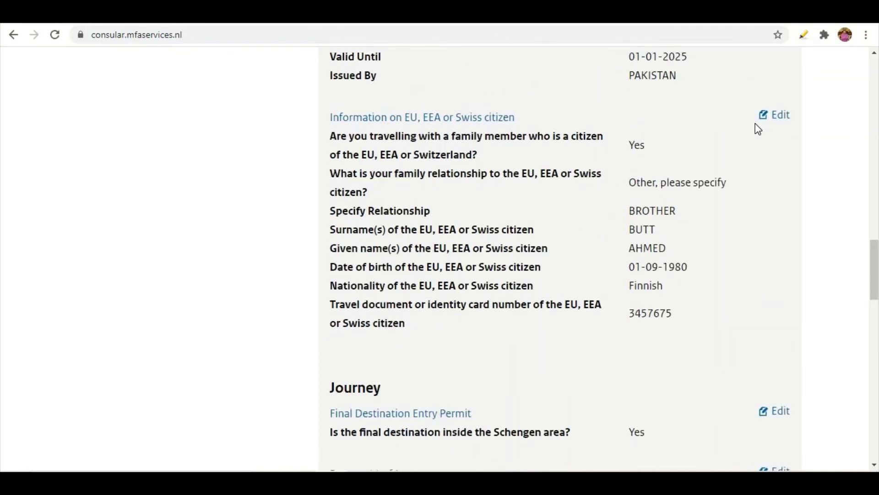
scroll(577, 218, "up", 4)
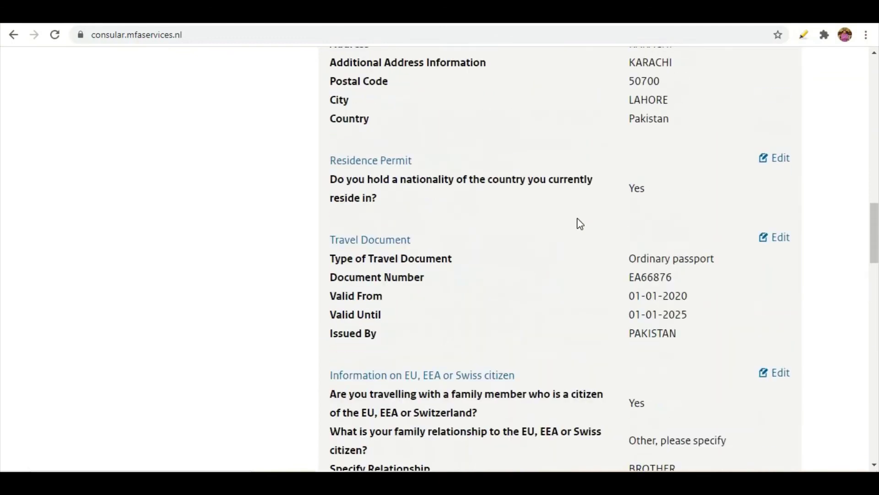
scroll(577, 218, "down", 2)
scroll(577, 217, "up", 2)
scroll(576, 217, "down", 3)
scroll(577, 220, "down", 4)
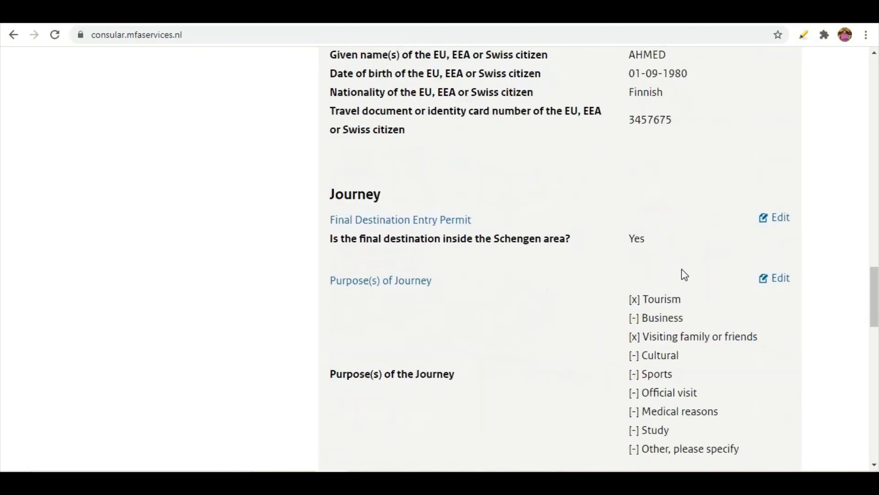
scroll(587, 287, "down", 10)
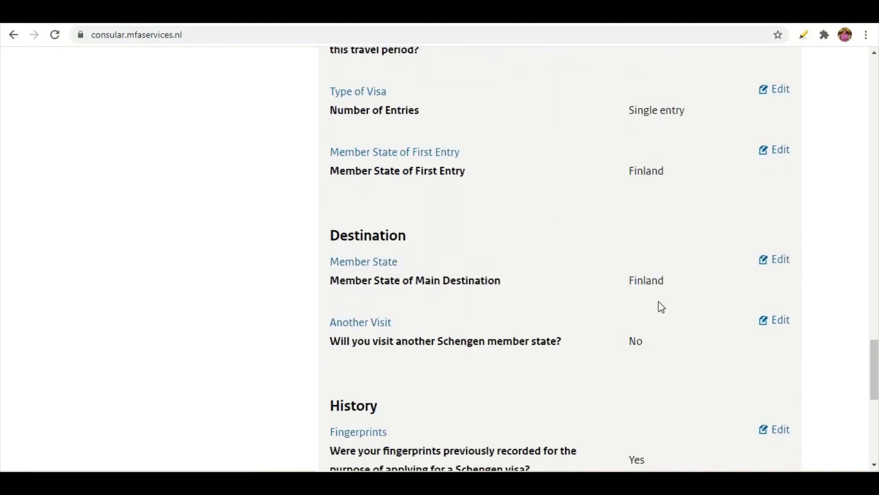
scroll(661, 307, "down", 8)
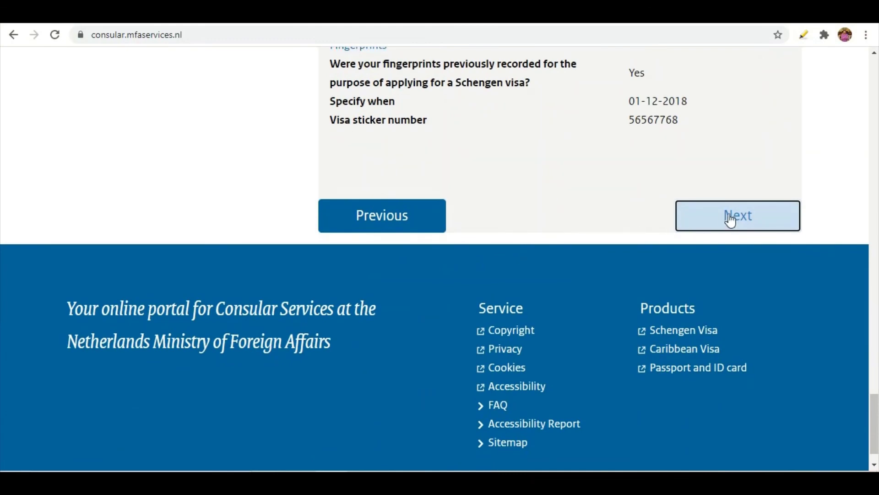
Advance to the Privacy Statement step and skim its summary
left_click(731, 220)
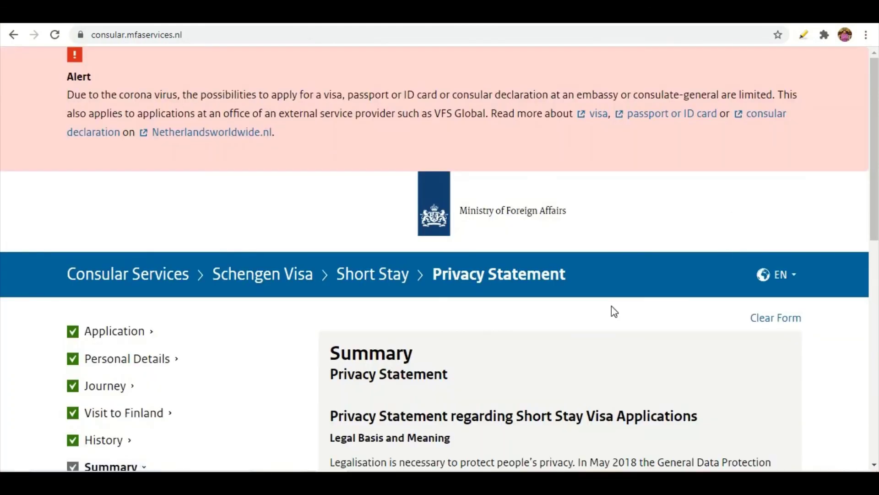
scroll(571, 316, "down", 7)
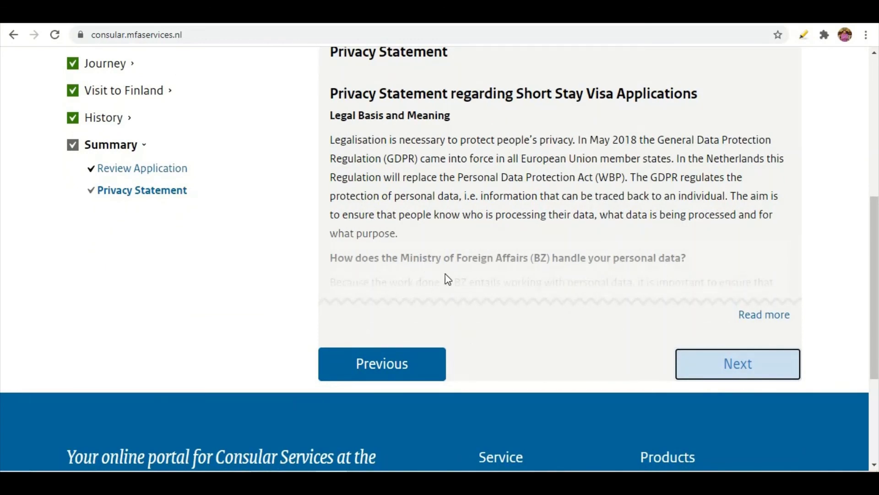
scroll(470, 200, "up", 3)
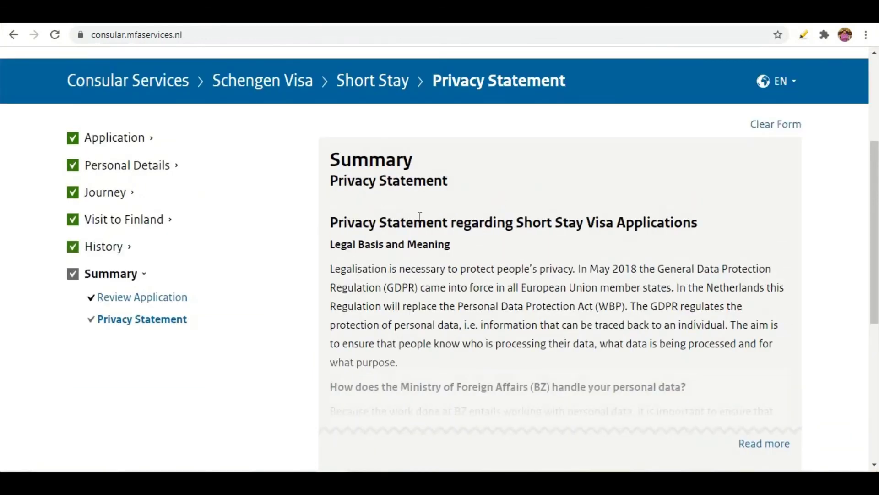
scroll(483, 316, "down", 2)
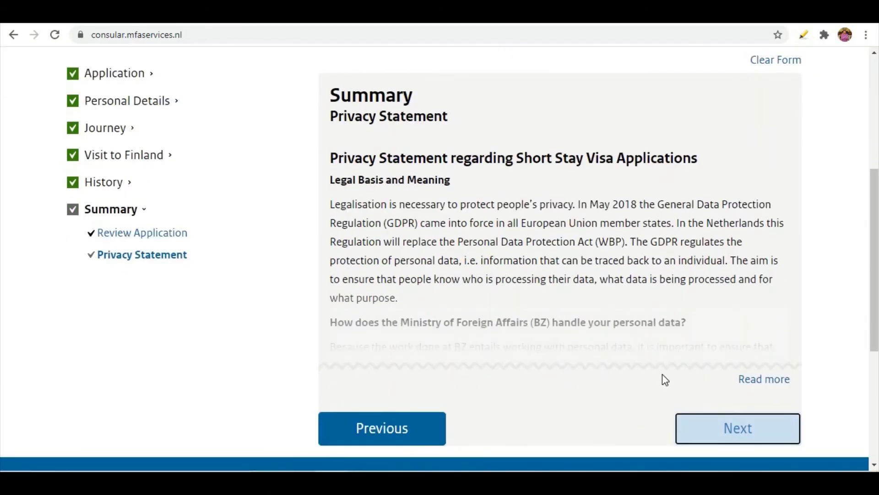
Expand the full privacy statement text and scroll down to Your rights and Contact
left_click(753, 387)
scroll(652, 293, "down", 8)
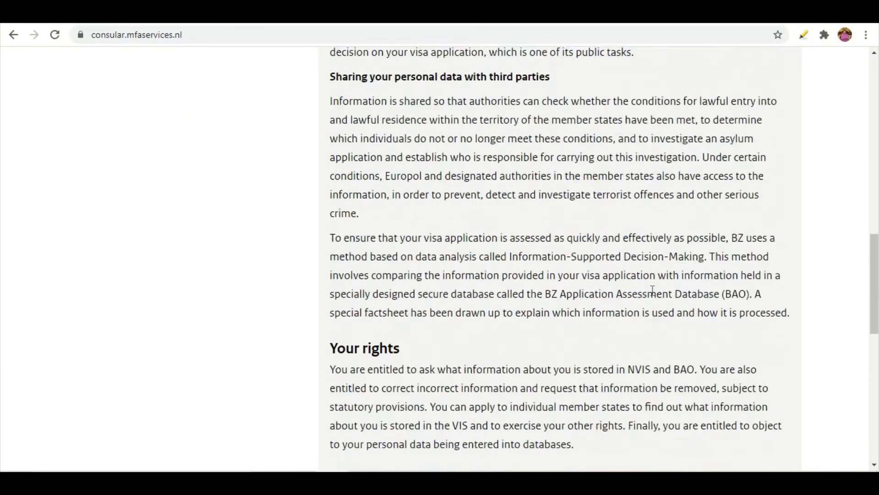
scroll(653, 291, "down", 9)
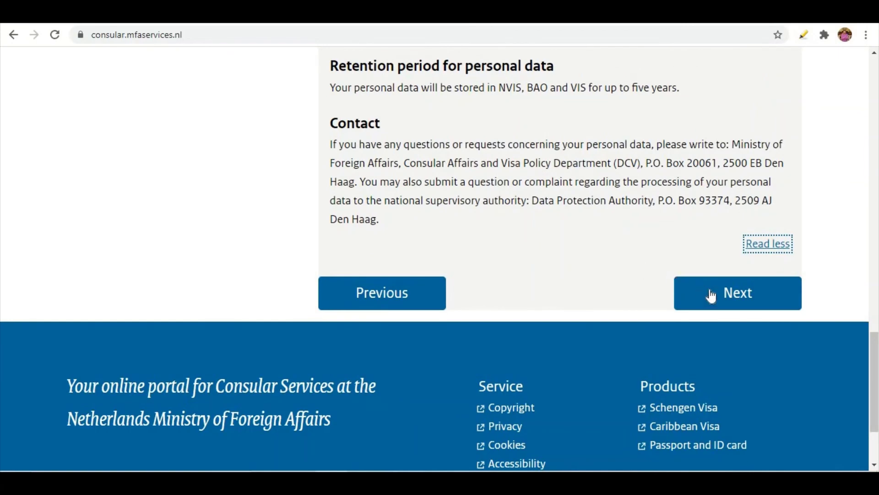
Read through the Declaration step, then download the filled visa application form
left_click(711, 295)
scroll(611, 308, "down", 5)
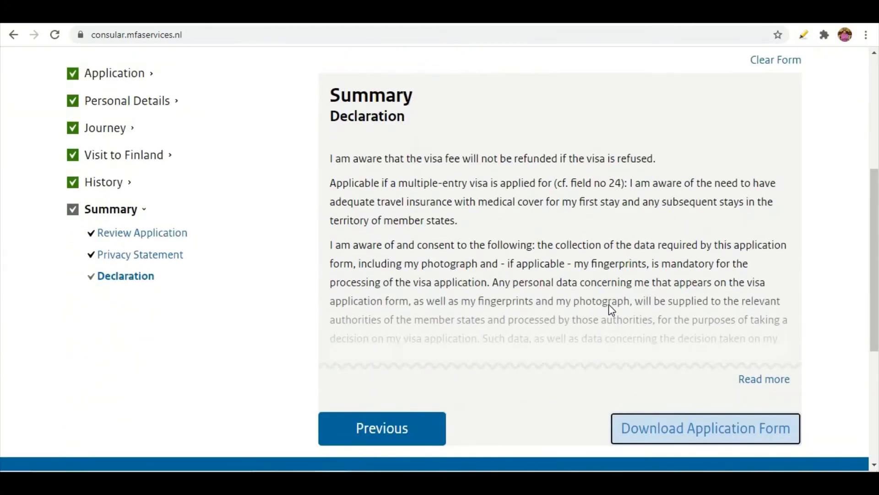
scroll(609, 304, "down", 3)
scroll(630, 253, "up", 2)
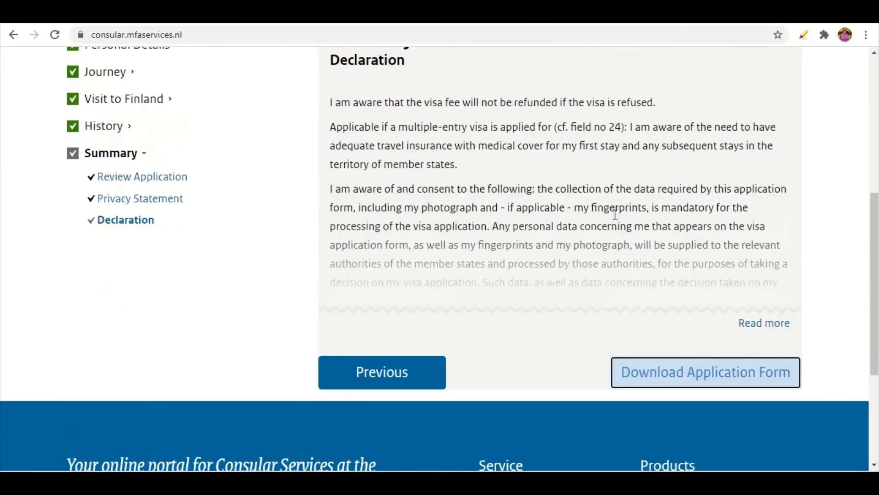
scroll(516, 241, "up", 3)
scroll(600, 298, "down", 3)
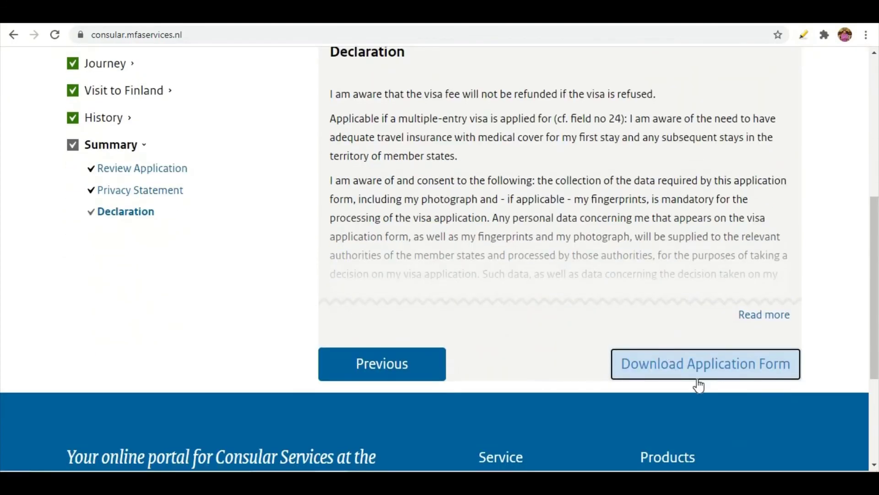
scroll(697, 369, "down", 1)
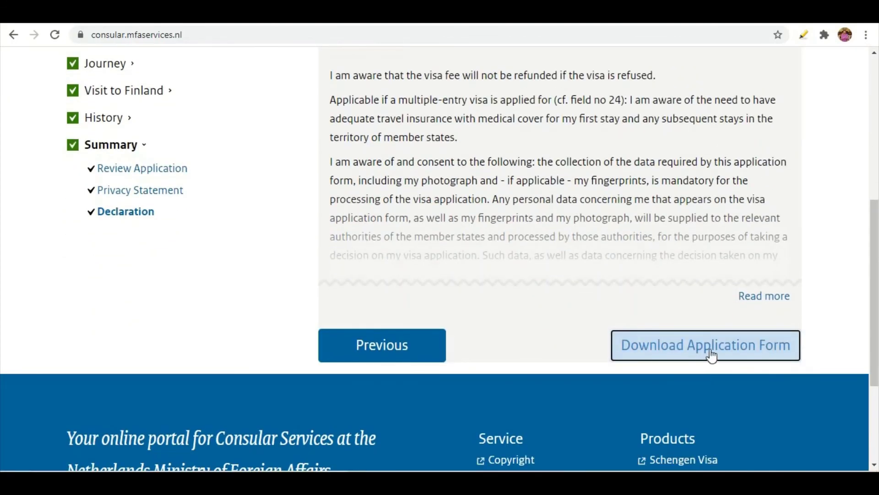
left_click(709, 349)
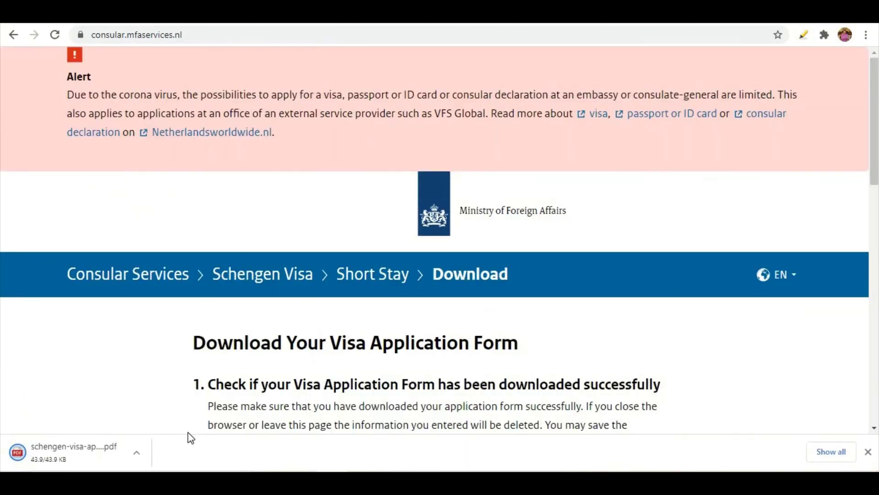
Open the downloaded application PDF and scroll through its filled pages
left_click(72, 450)
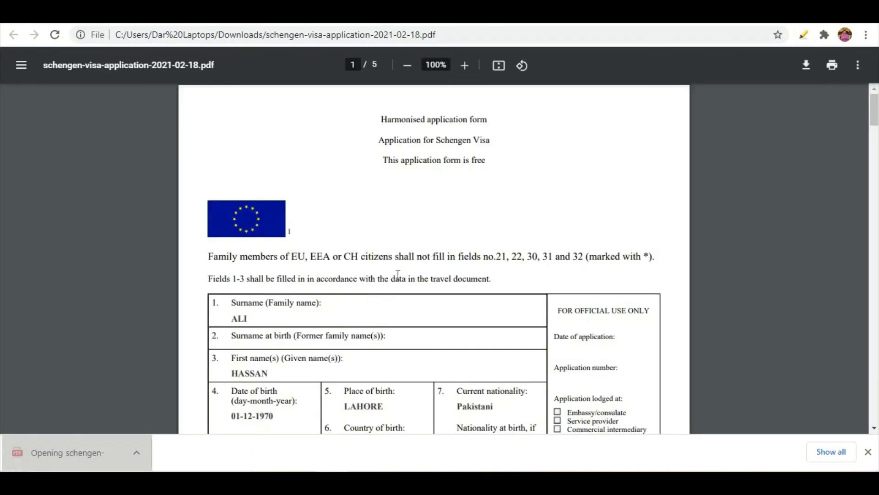
scroll(434, 252, "down", 3)
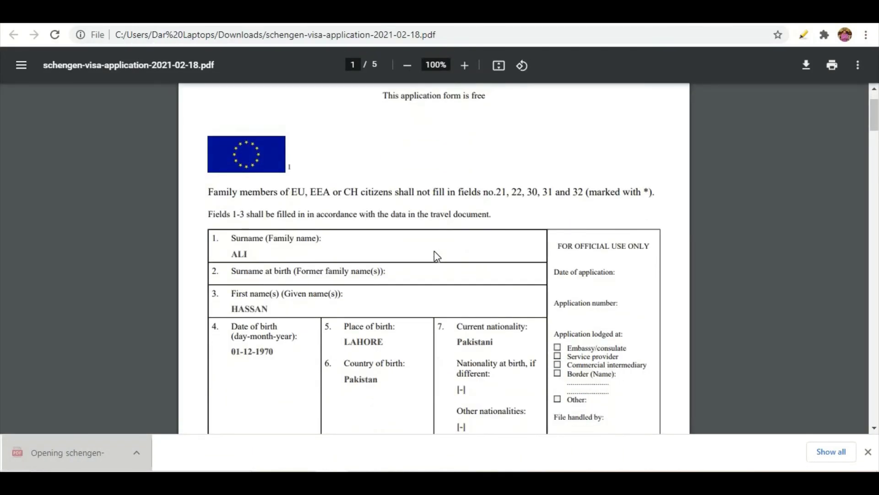
scroll(443, 293, "down", 15)
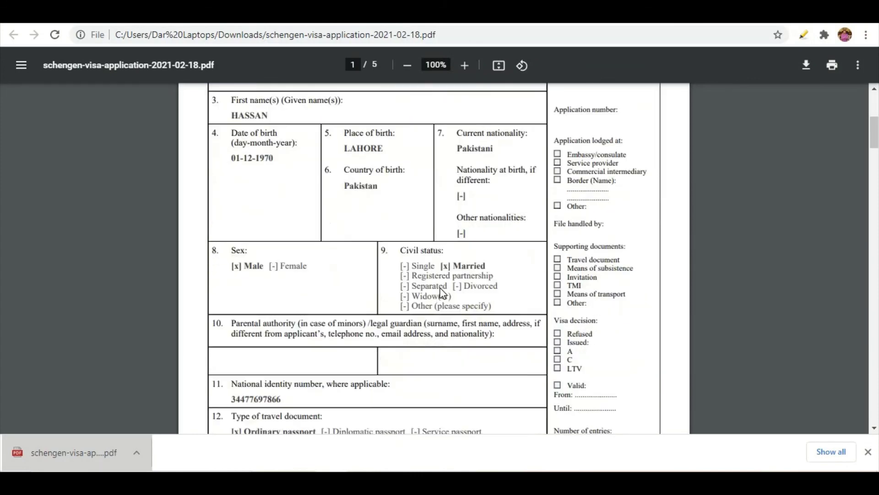
scroll(443, 293, "down", 7)
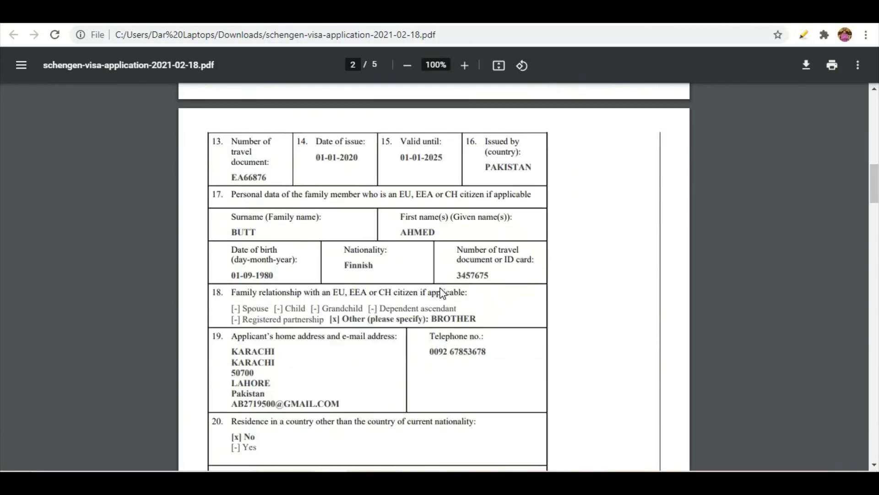
scroll(443, 293, "down", 12)
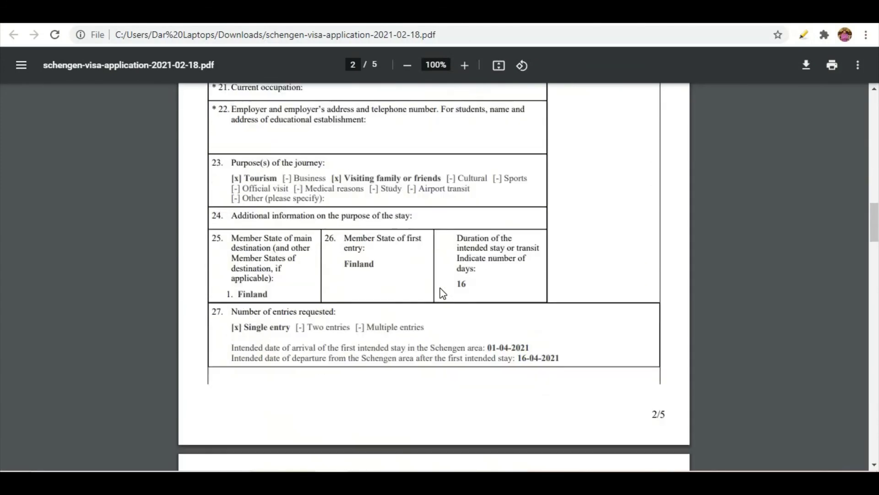
scroll(443, 294, "down", 10)
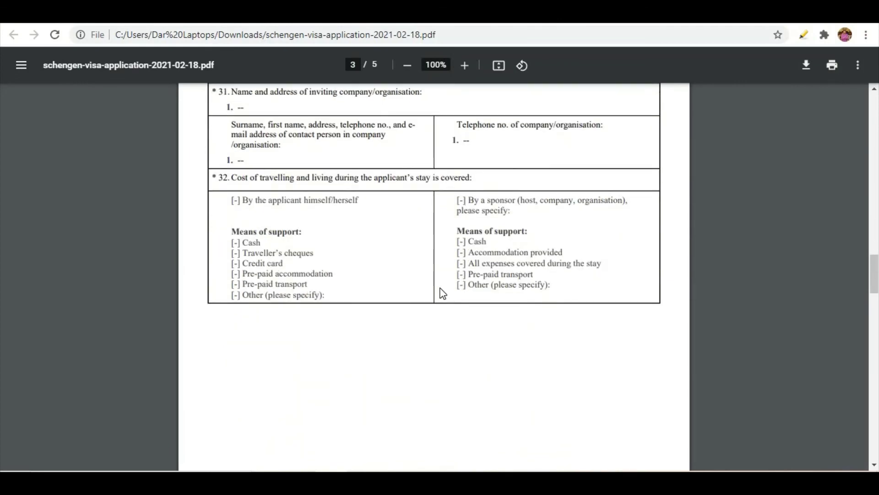
scroll(443, 293, "down", 7)
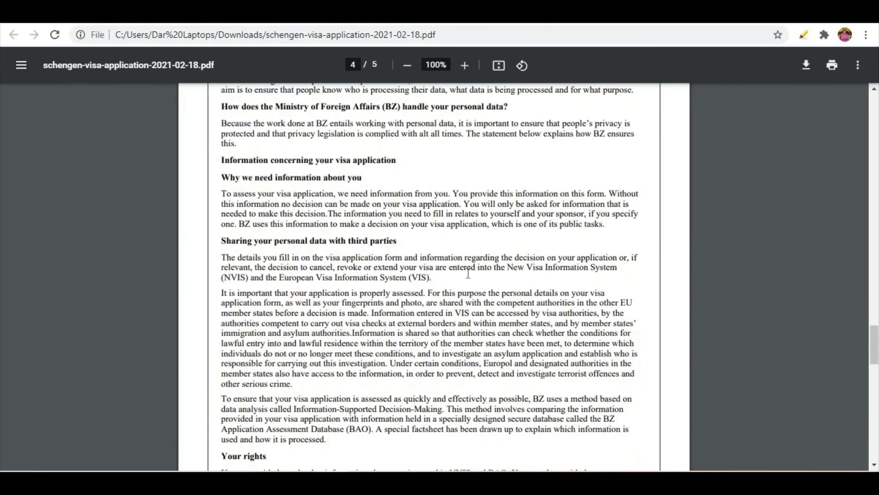
Save the PDF over schengen-visa-application-2021-02-18.pdf in Downloads
left_click(806, 68)
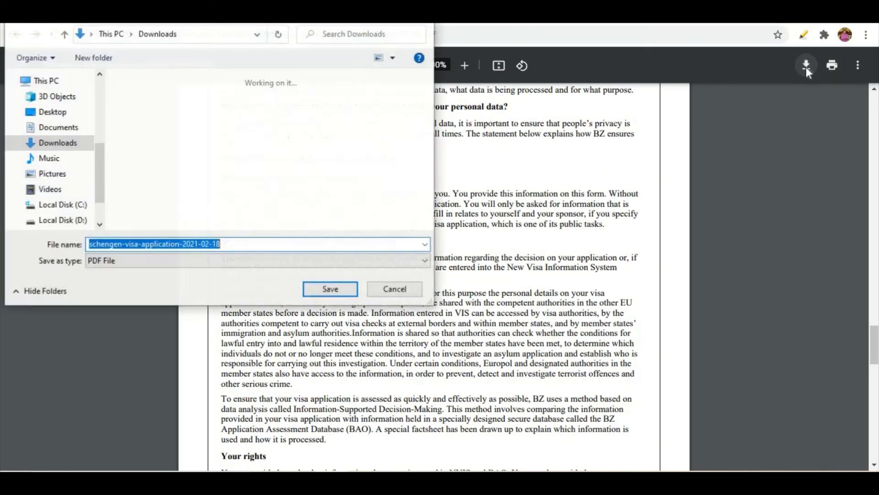
left_click(327, 290)
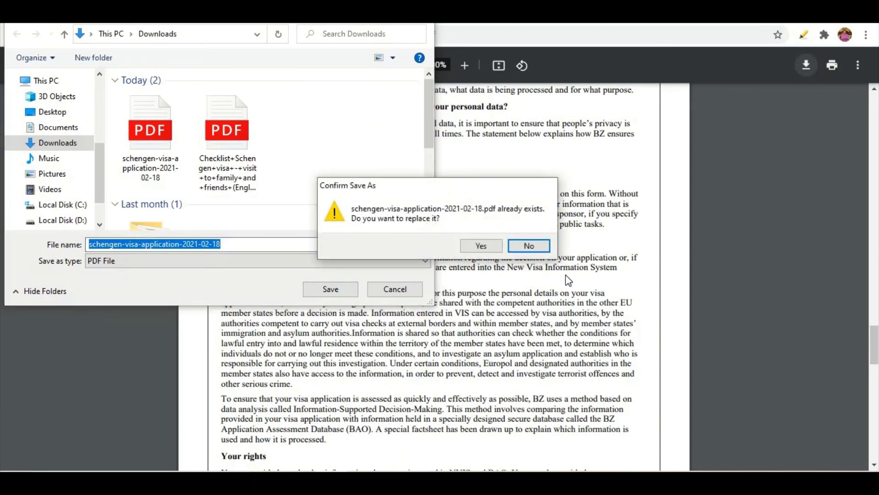
left_click(488, 251)
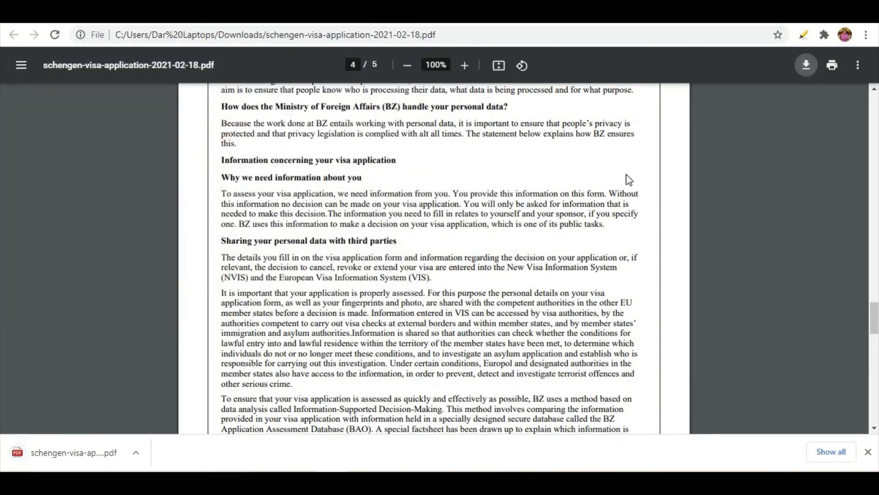
scroll(461, 334, "up", 5)
scroll(462, 334, "up", 10)
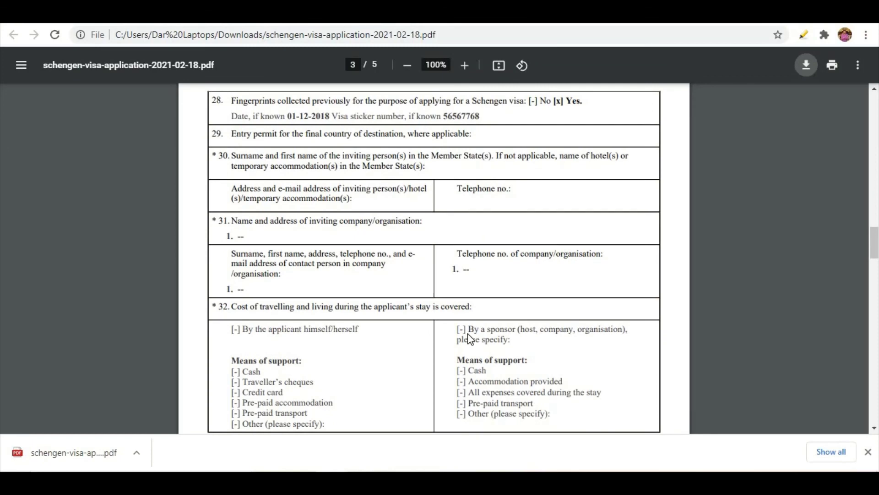
scroll(468, 333, "up", 10)
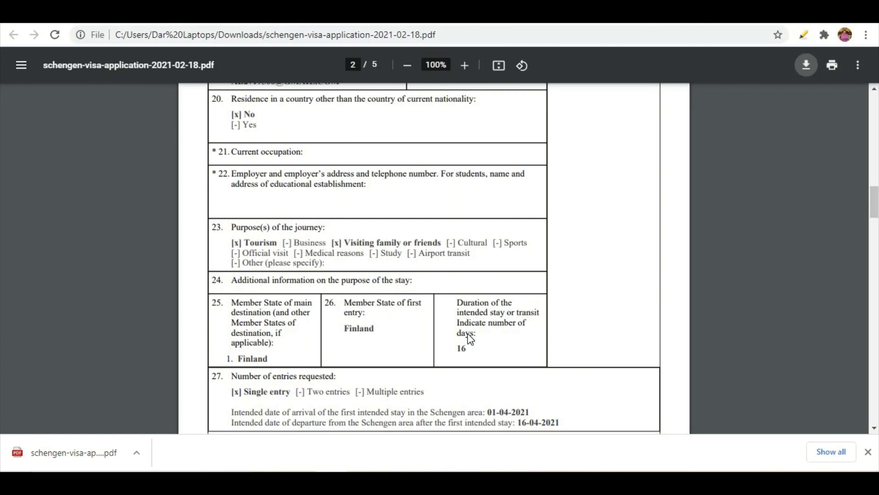
scroll(410, 344, "up", 2)
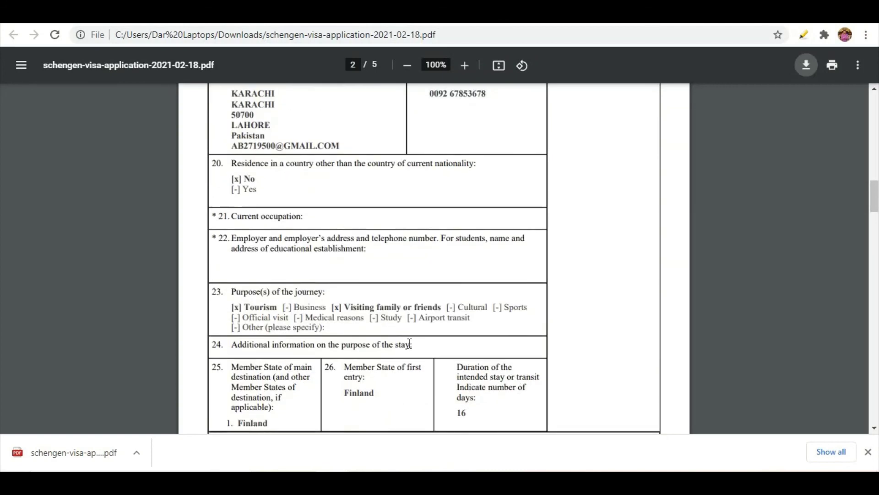
scroll(410, 343, "up", 4)
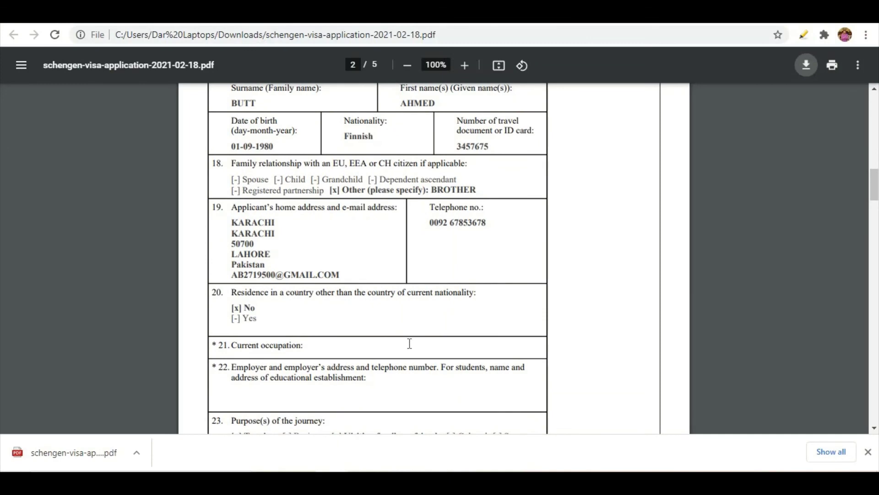
scroll(410, 343, "up", 15)
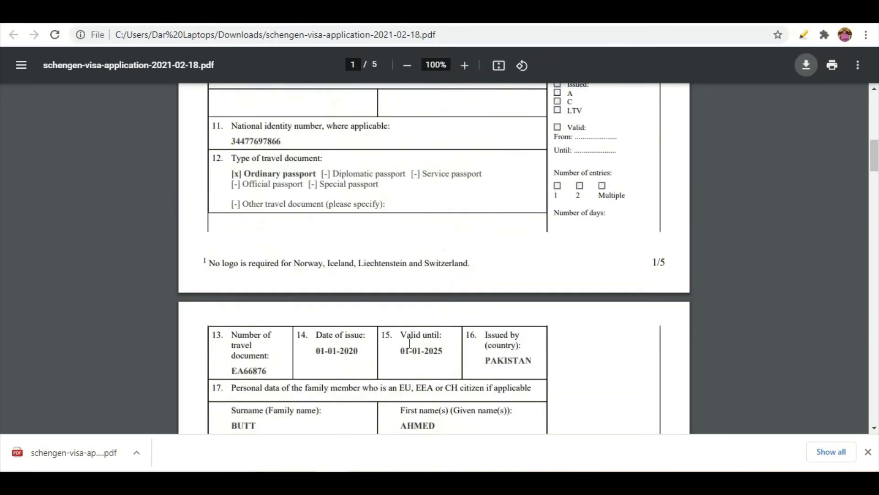